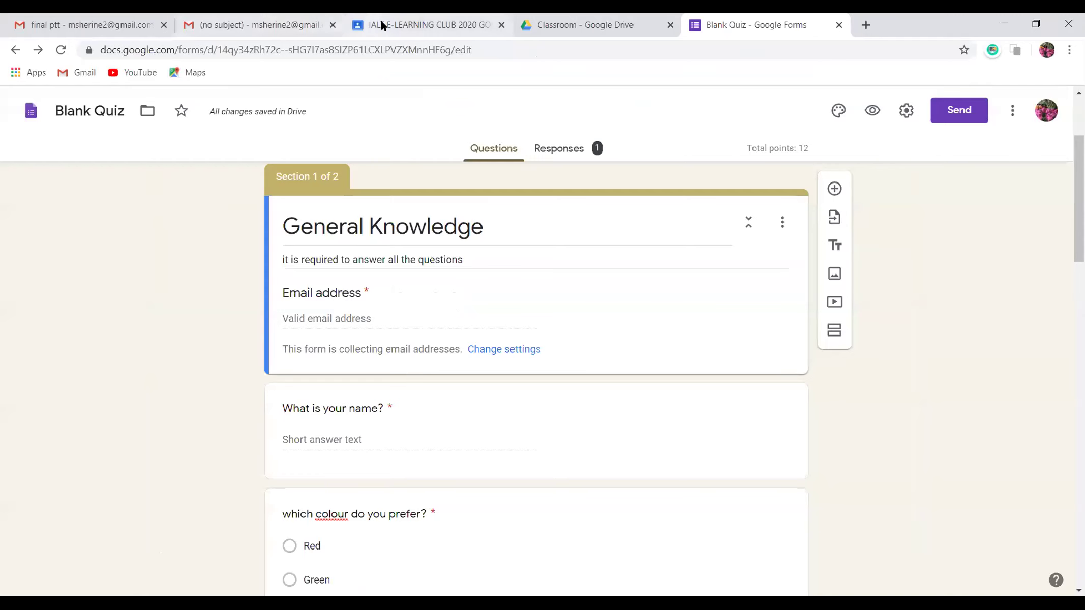
# Switch to the Google Classroom class and display its class code full screen
pyautogui.hotkey('ctrl', '3')
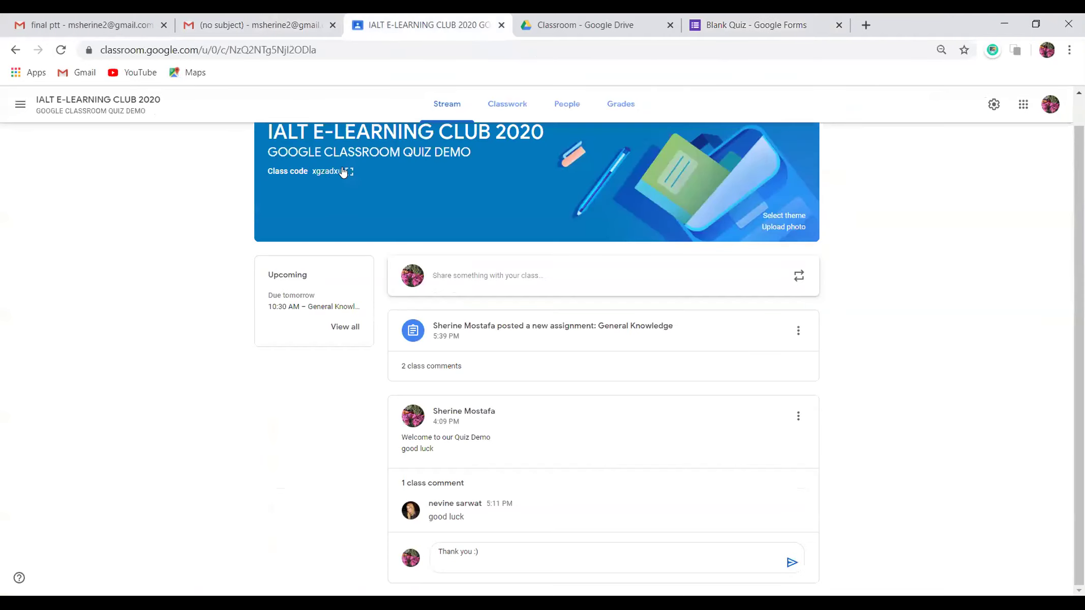
pyautogui.click(349, 171)
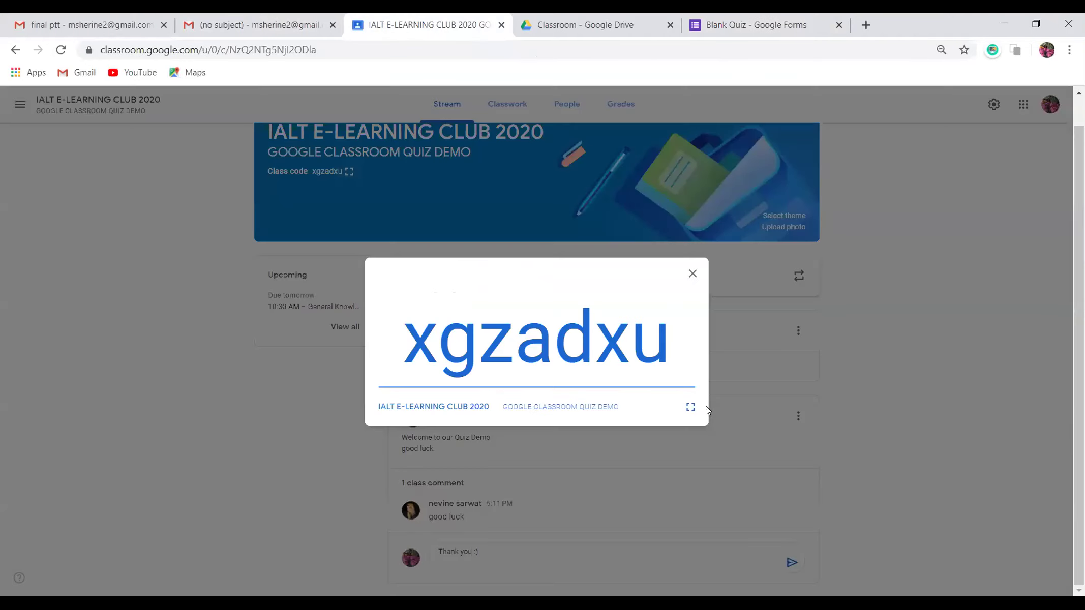
pyautogui.click(691, 407)
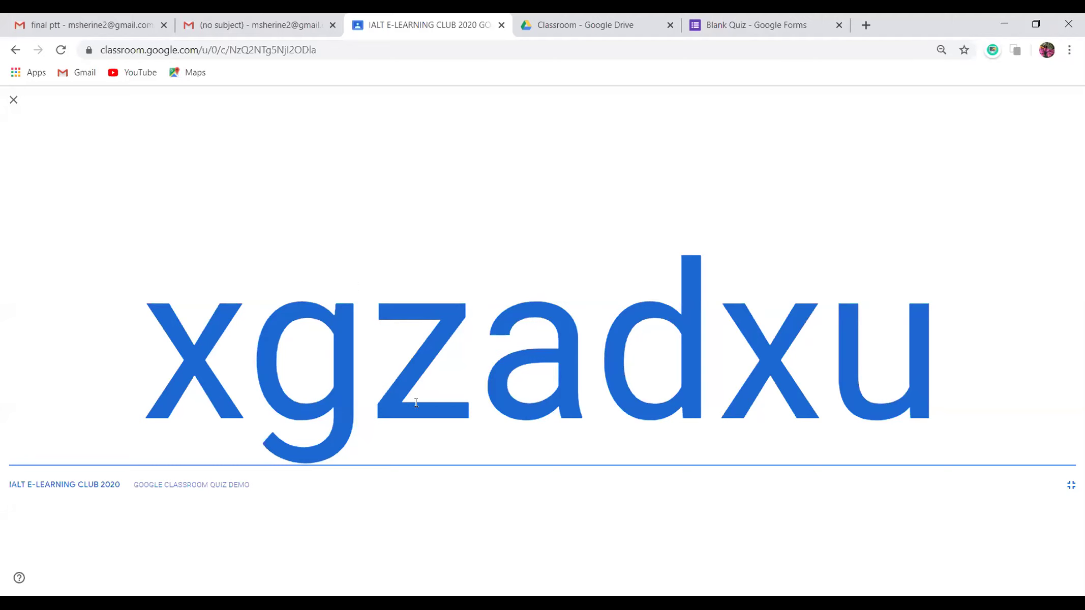
# View the Google apps list in Gmail, and return to Google Classroom to close the enlarged class code
pyautogui.click(257, 27)
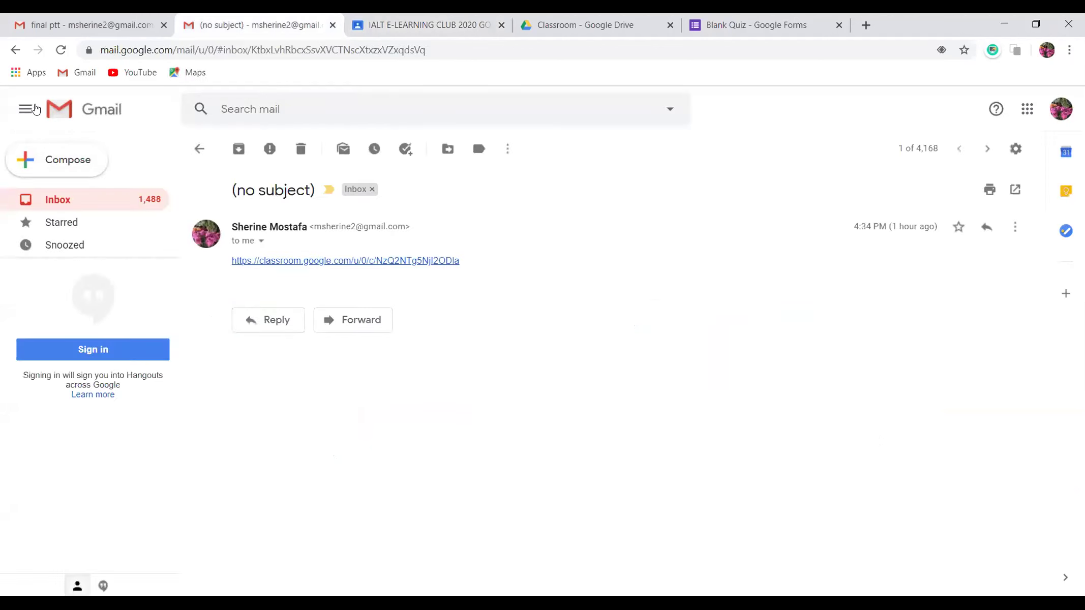
pyautogui.click(1028, 114)
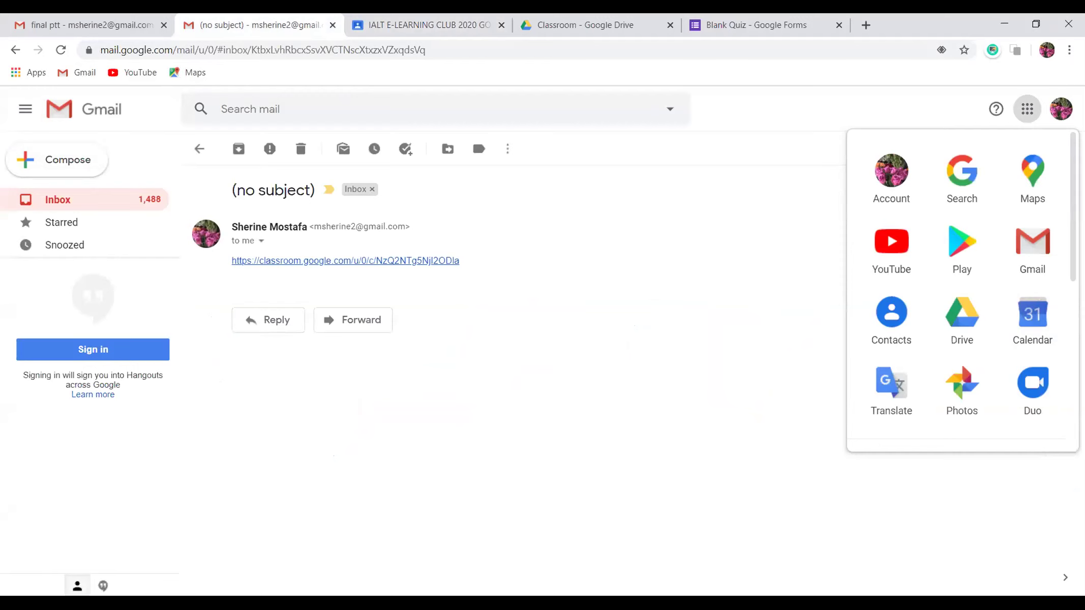
pyautogui.click(422, 29)
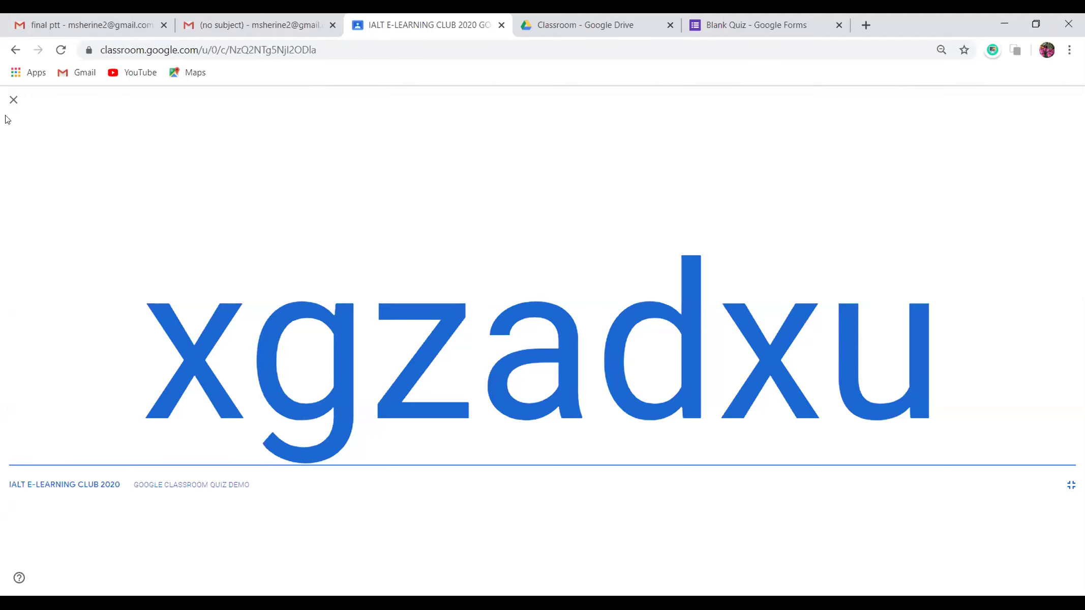
pyautogui.click(13, 99)
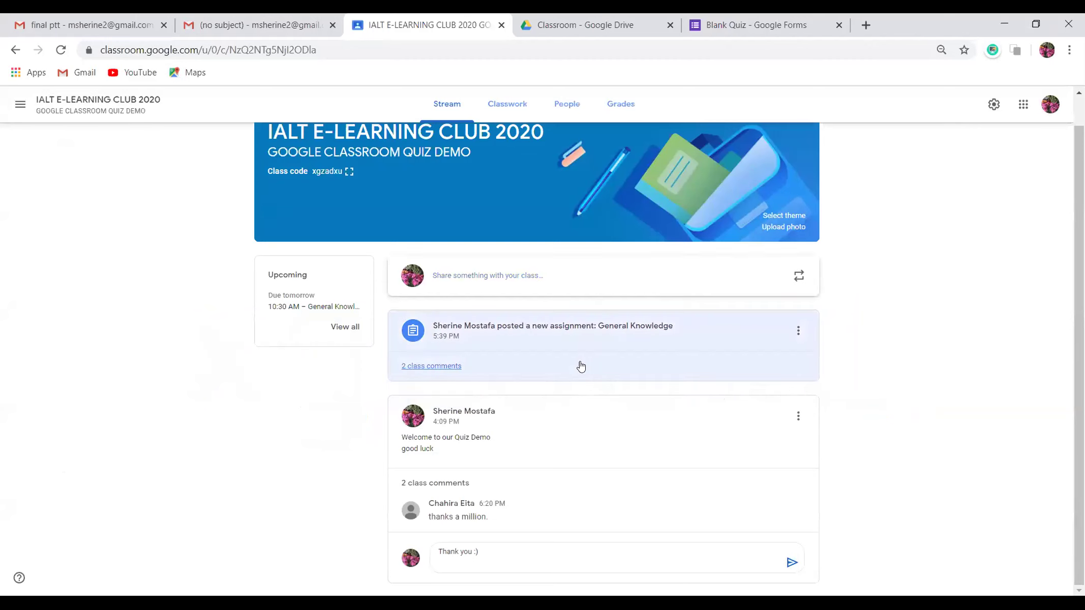
# Go to the class's Classwork page, discarding the unsent comment on the Stream
pyautogui.click(502, 105)
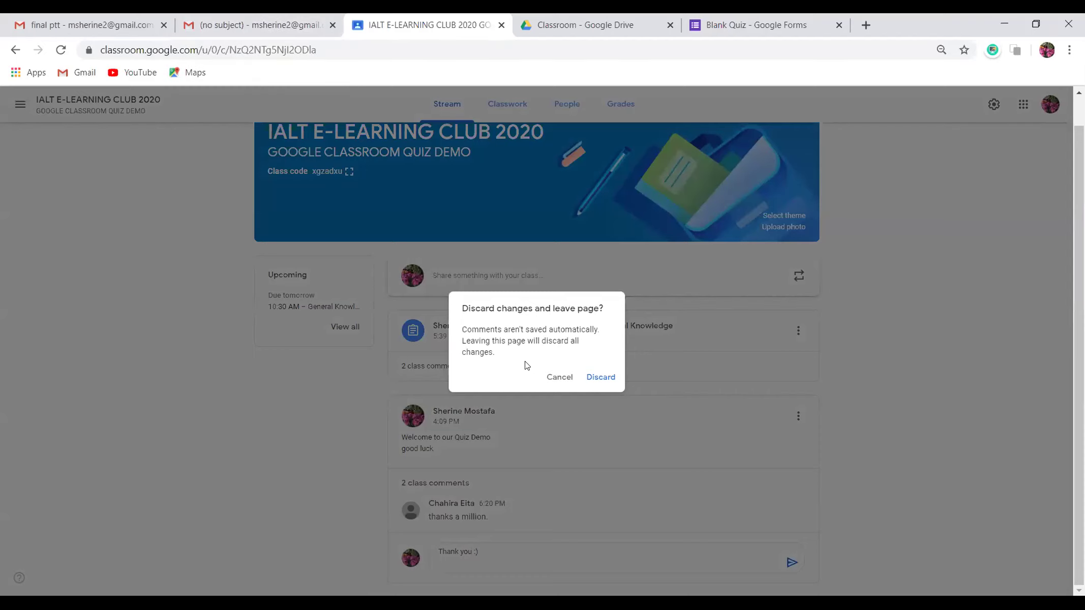
pyautogui.click(504, 99)
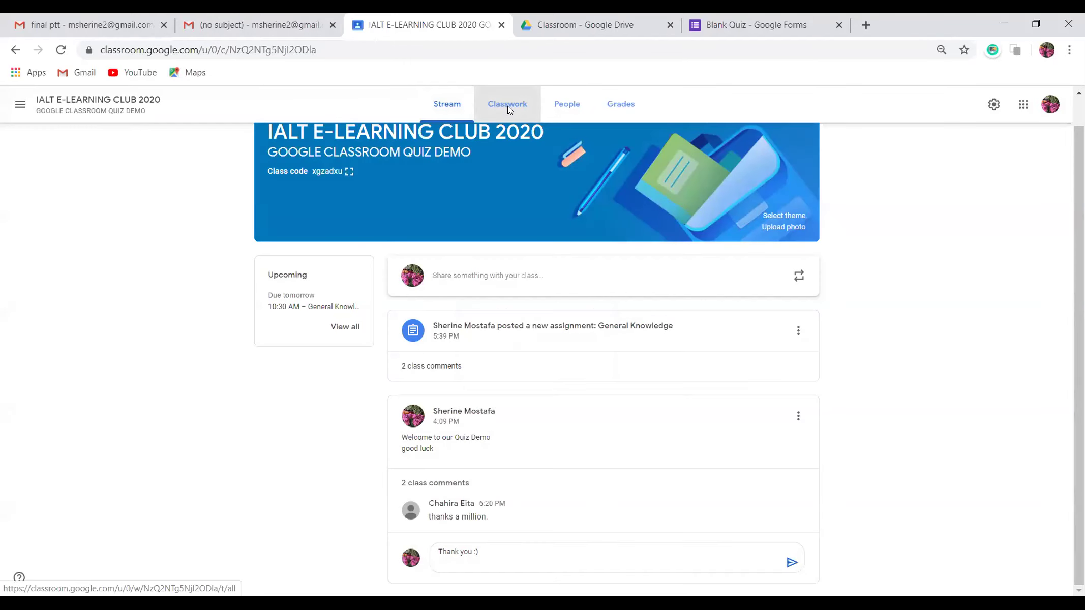
pyautogui.click(507, 107)
pyautogui.click(611, 377)
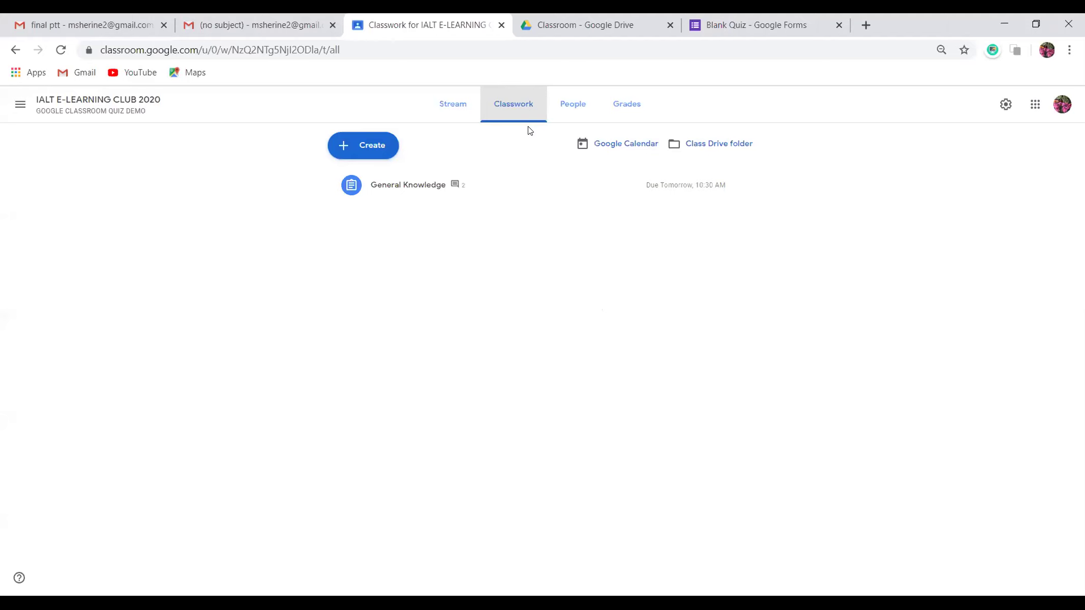
# Create a new quiz assignment and view its points options
pyautogui.click(365, 159)
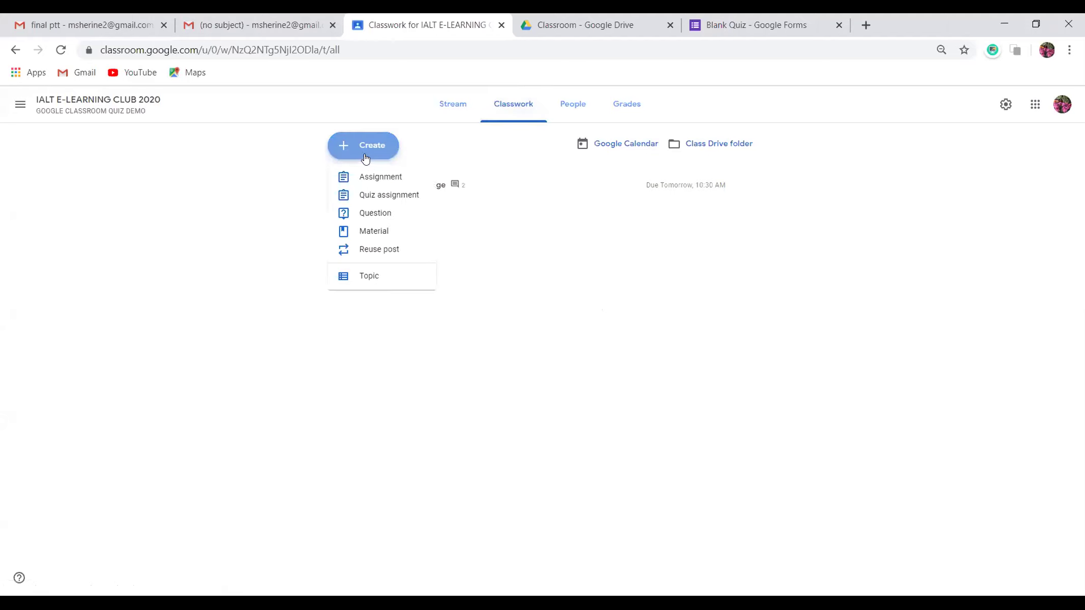
pyautogui.click(365, 198)
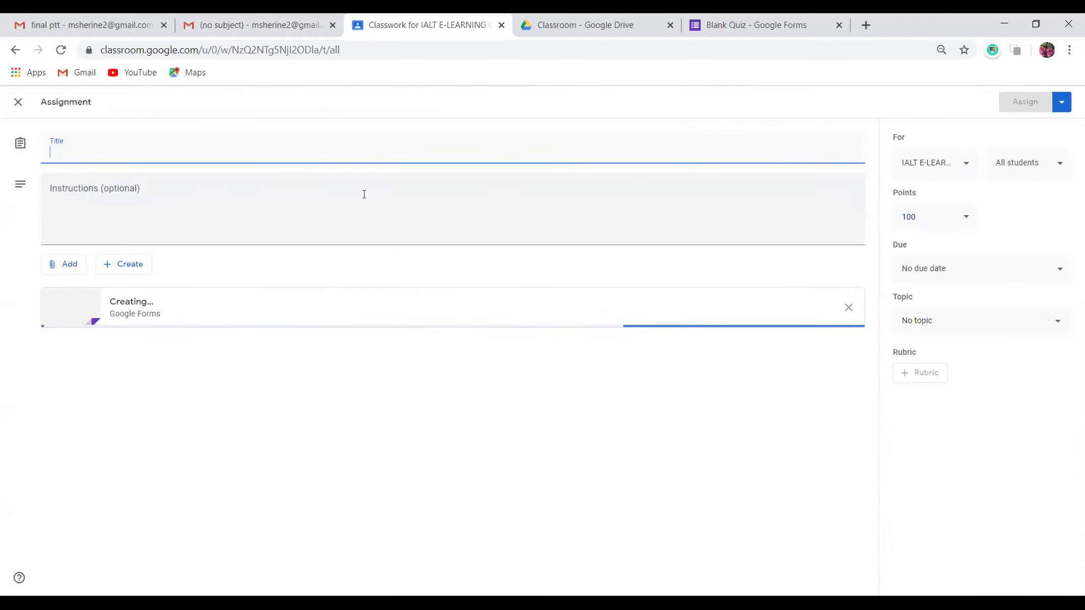
pyautogui.click(968, 214)
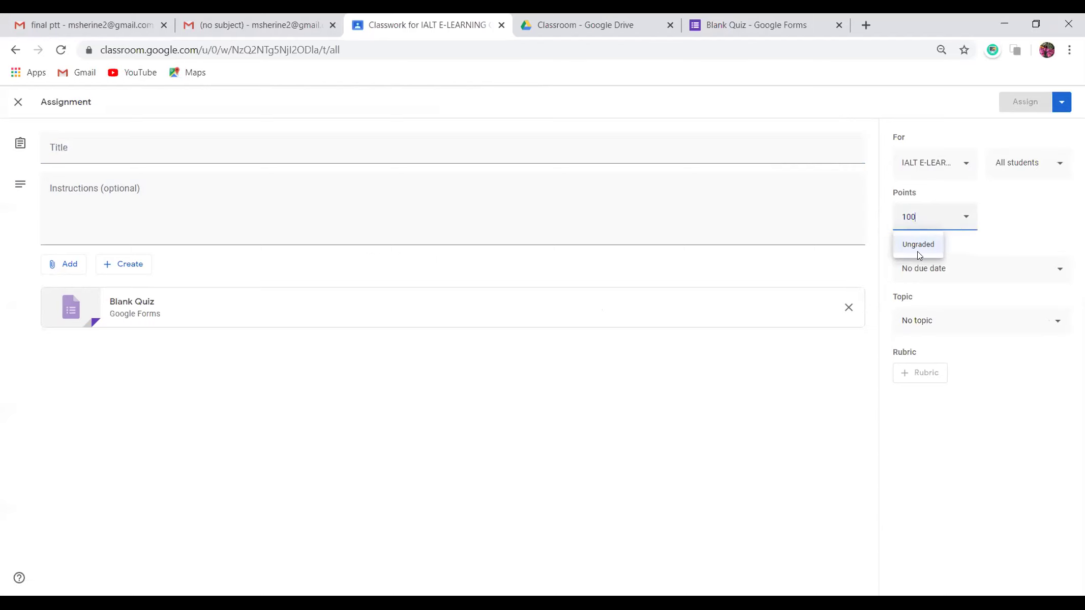
# Set the assignment's due date to Apr 6, 2020
pyautogui.click(975, 268)
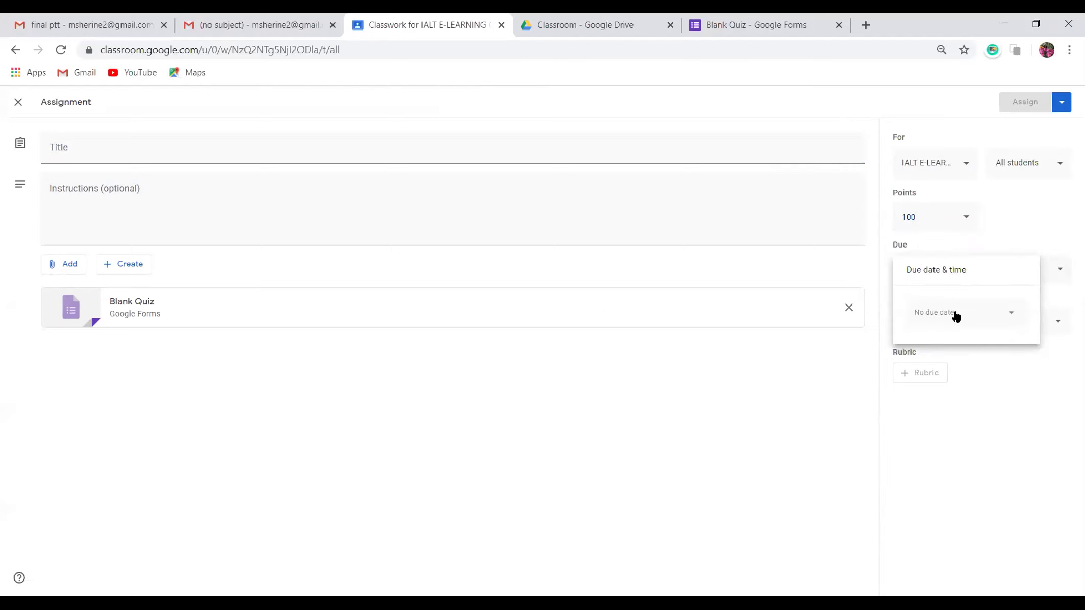
pyautogui.click(955, 313)
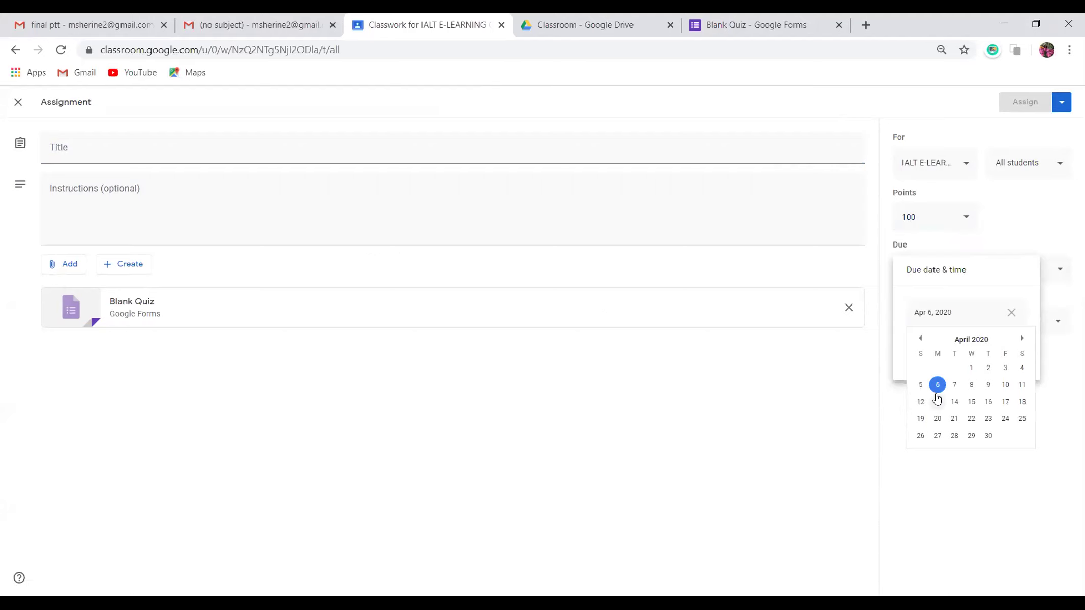
pyautogui.click(938, 385)
pyautogui.click(945, 345)
pyautogui.click(1012, 350)
pyautogui.click(1012, 351)
# View the list of students who can receive the assignment, keeping all students selected
pyautogui.click(1046, 164)
pyautogui.click(1046, 164)
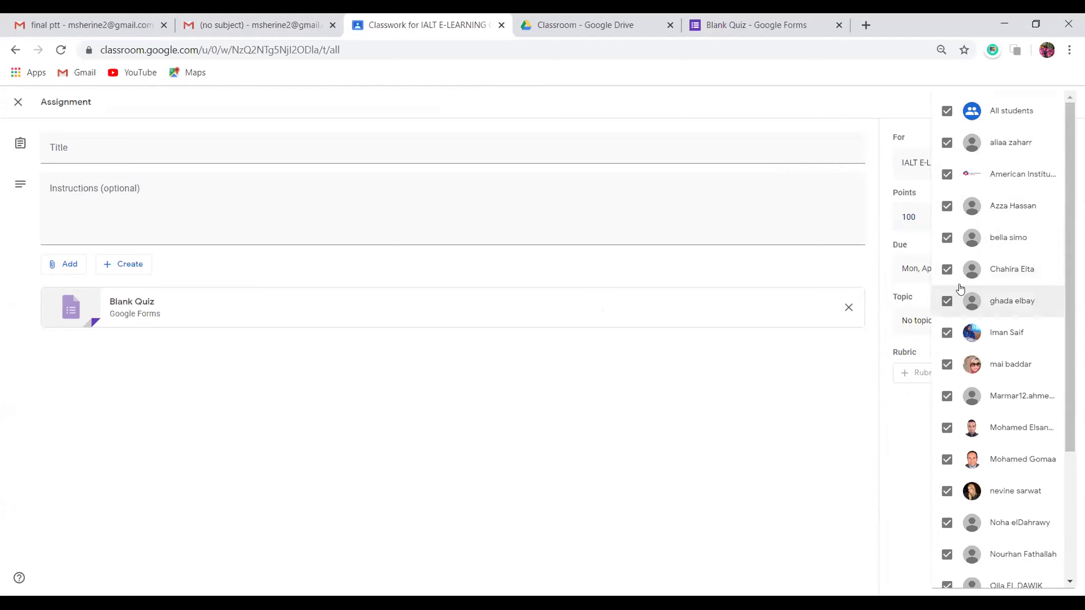
pyautogui.click(741, 381)
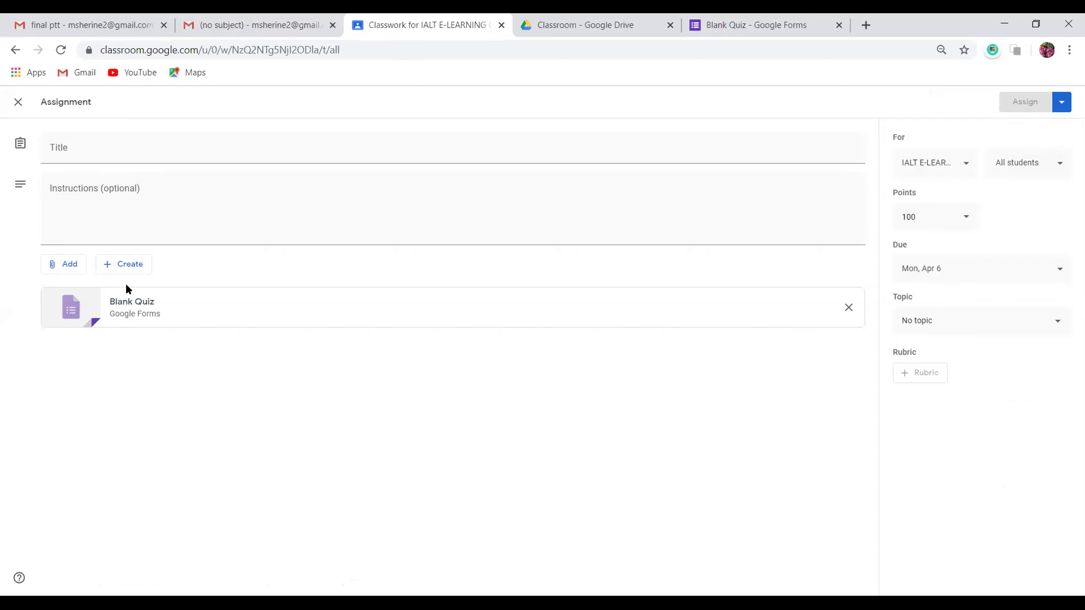
# Open the attached Blank Quiz form and add a second question below the untitled one
pyautogui.click(137, 313)
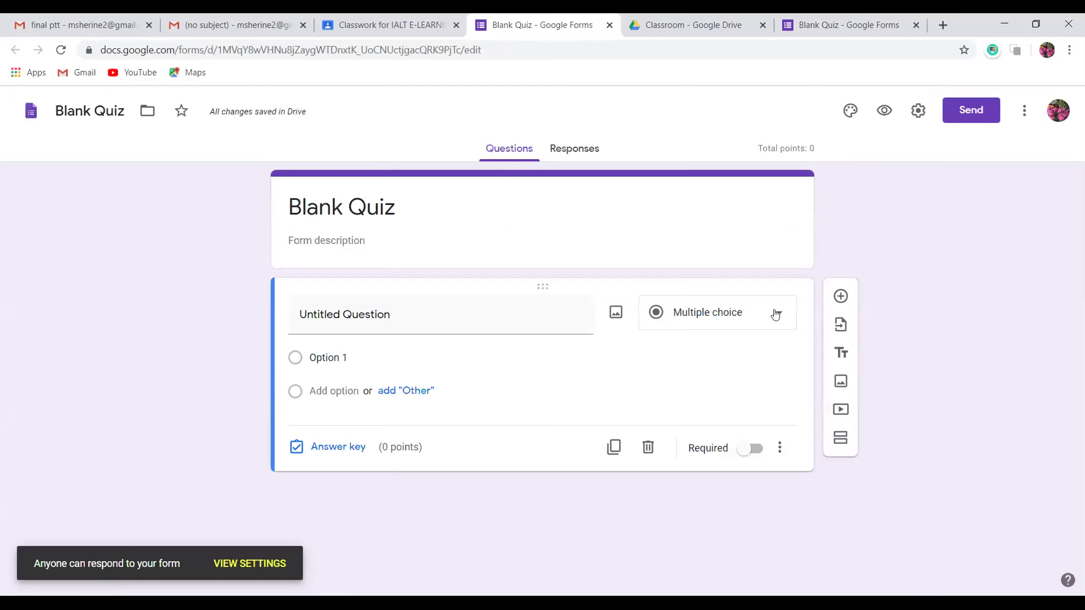
pyautogui.click(777, 314)
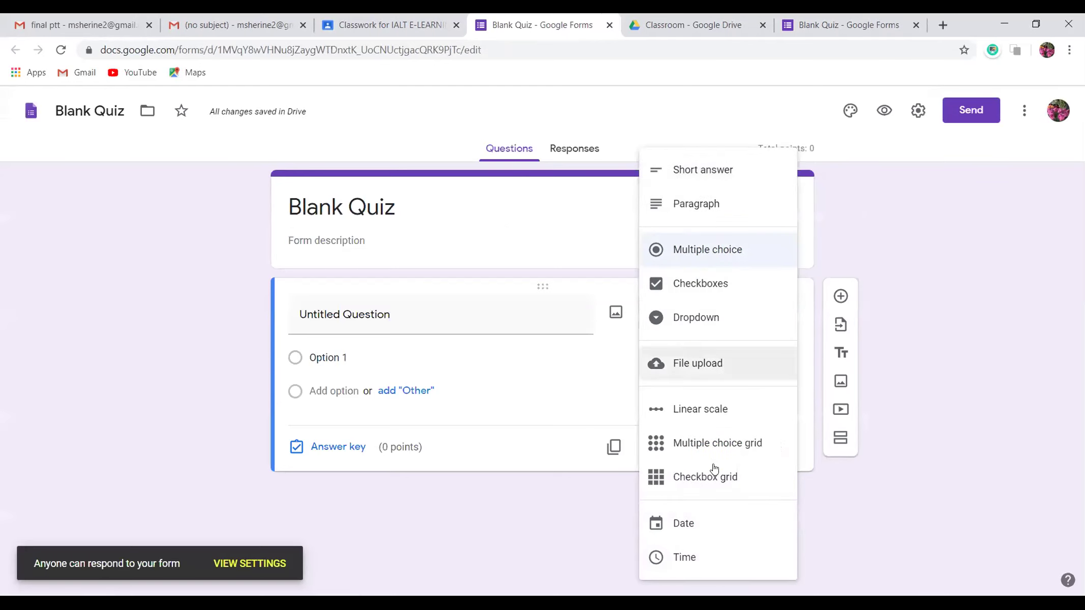
pyautogui.click(840, 298)
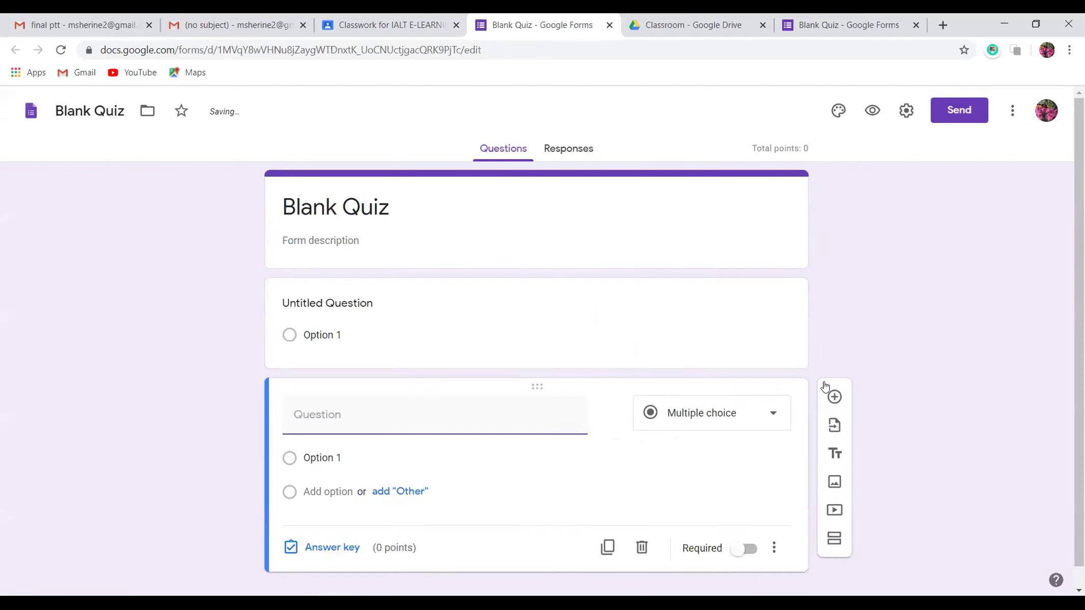
# Review the question types available for the new question, keep Multiple choice, and make the question required
pyautogui.click(759, 413)
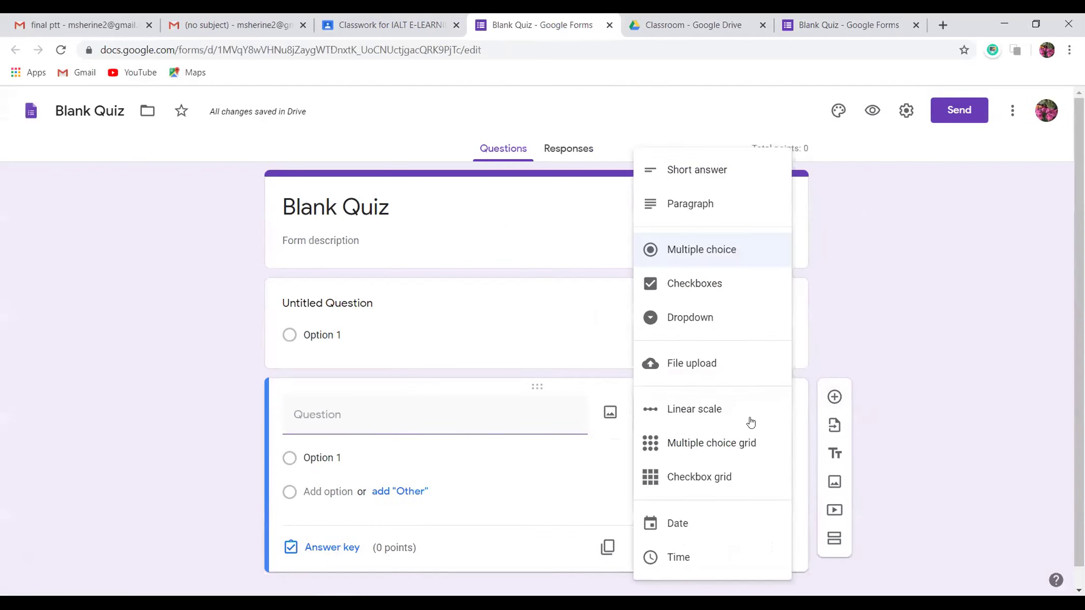
pyautogui.click(542, 494)
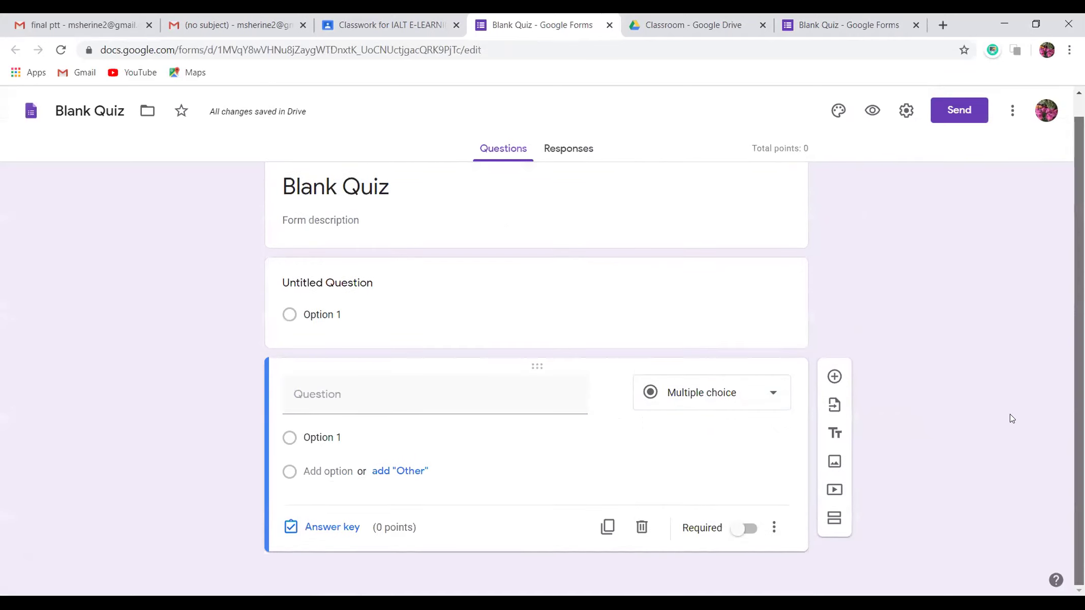
pyautogui.click(753, 535)
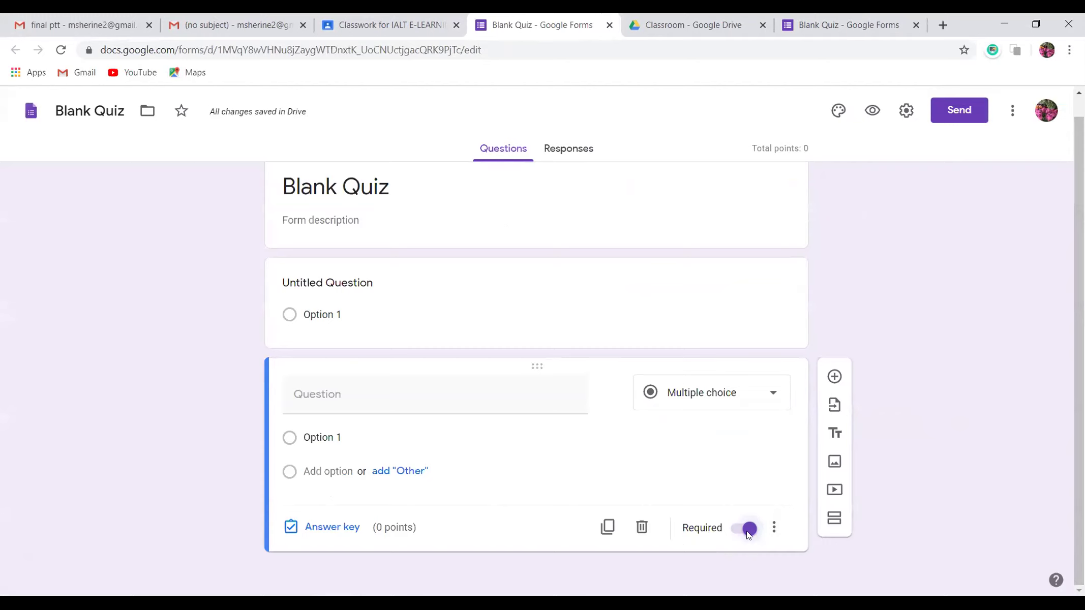
# Set the second question's value to 2 points in its answer key
pyautogui.click(336, 527)
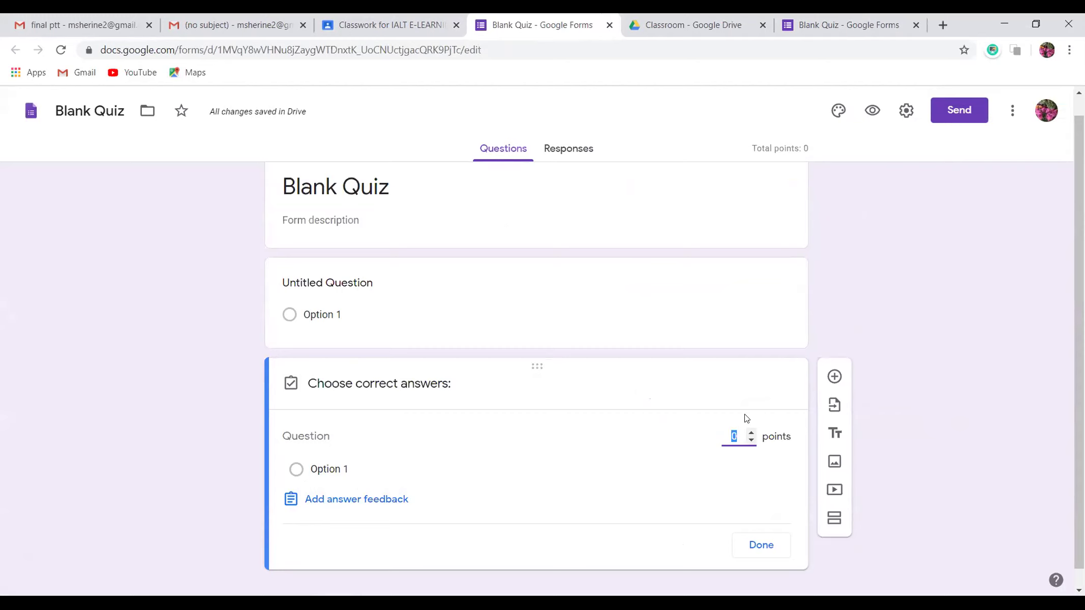
pyautogui.click(751, 432)
pyautogui.click(751, 432)
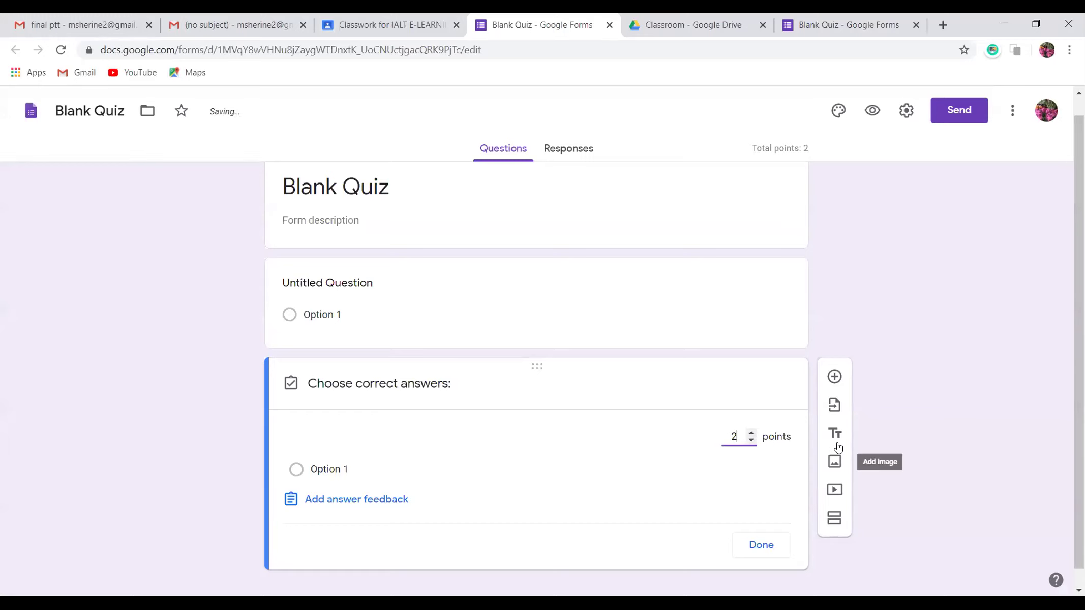
# Add two new sections after the second question and look over the sectioned form
pyautogui.click(831, 517)
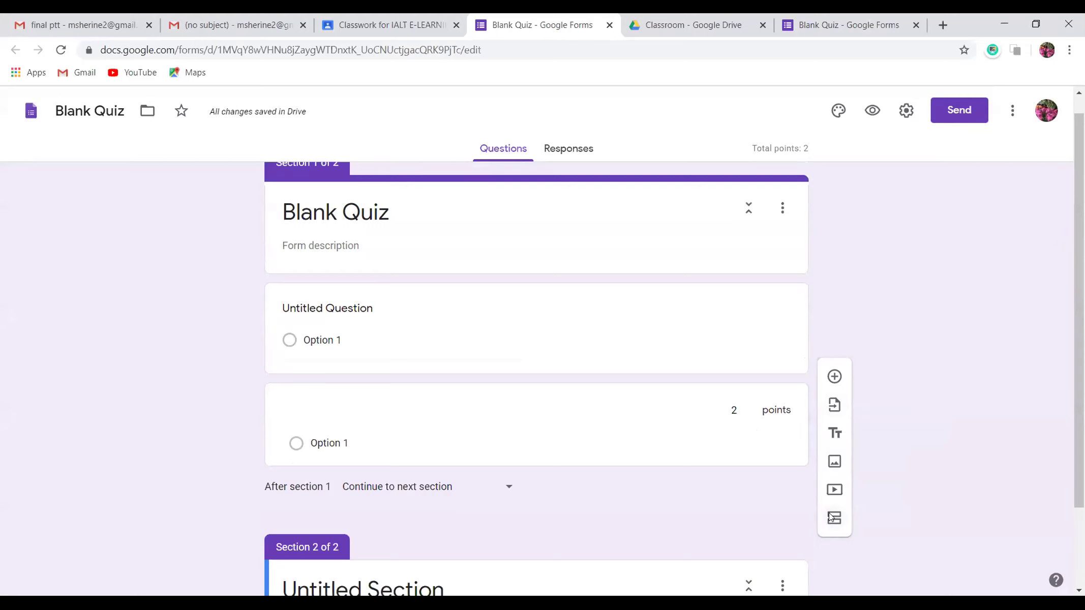
pyautogui.click(830, 518)
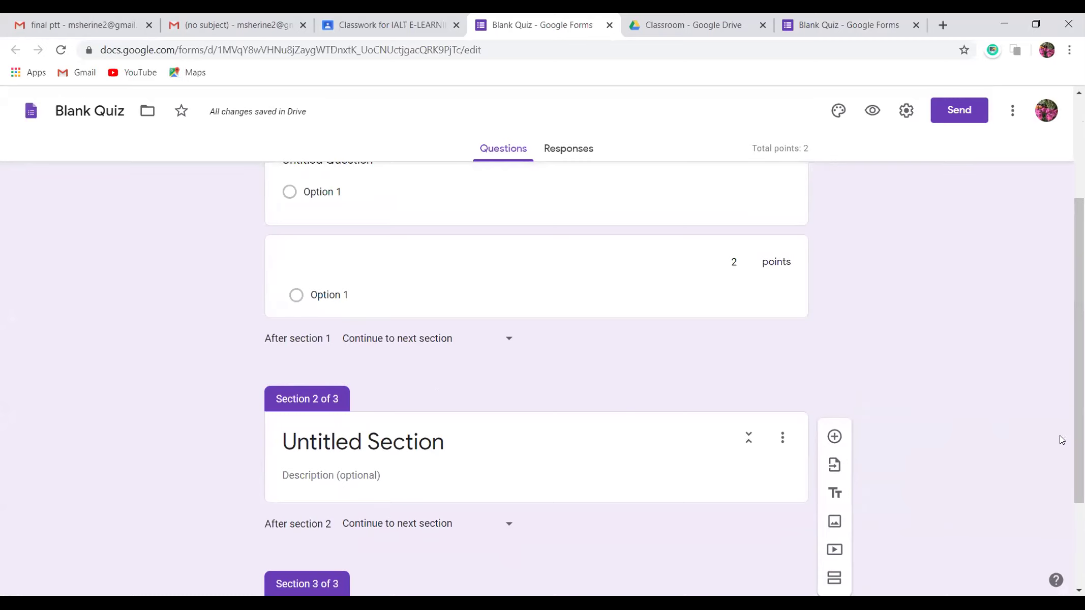
pyautogui.scroll(-1, 1078, 437)
pyautogui.scroll(-1, 1078, 437)
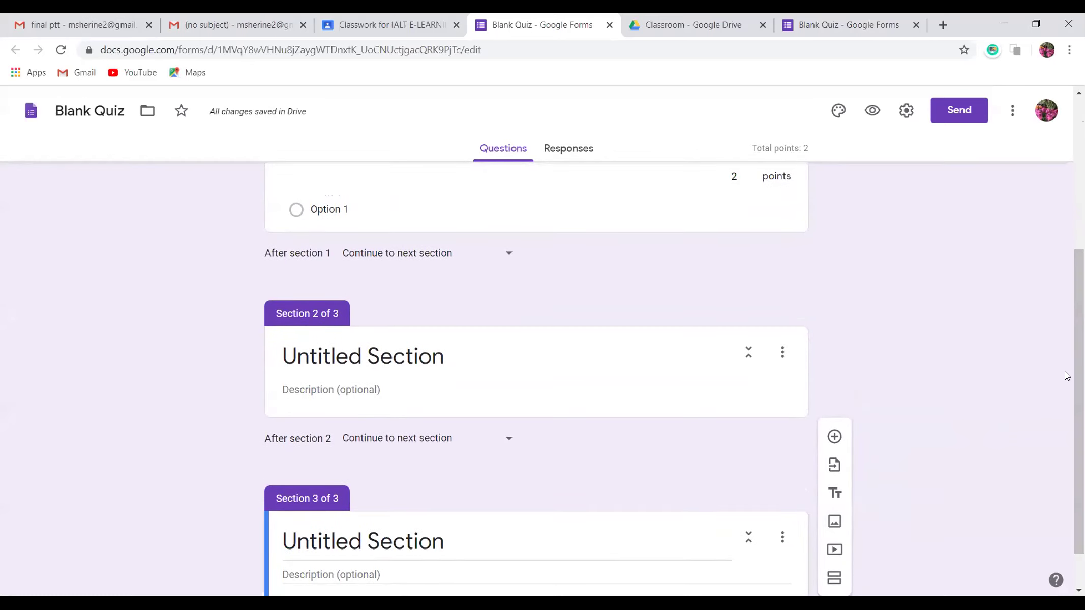
pyautogui.moveTo(1079, 342); pyautogui.dragTo(1063, 210)
pyautogui.scroll(1, 1063, 210)
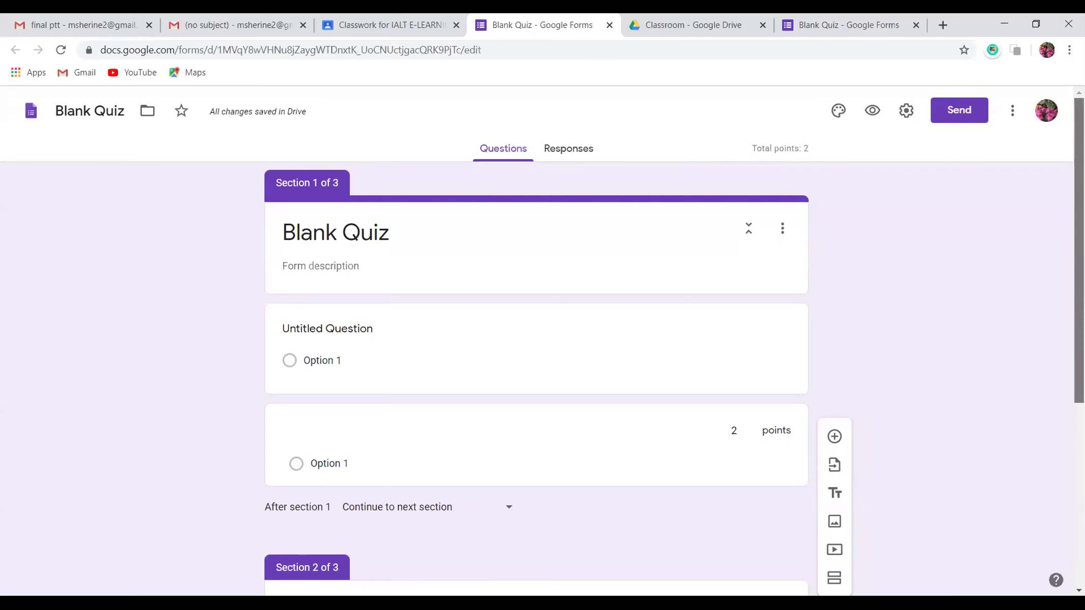
pyautogui.scroll(-5, 870, 434)
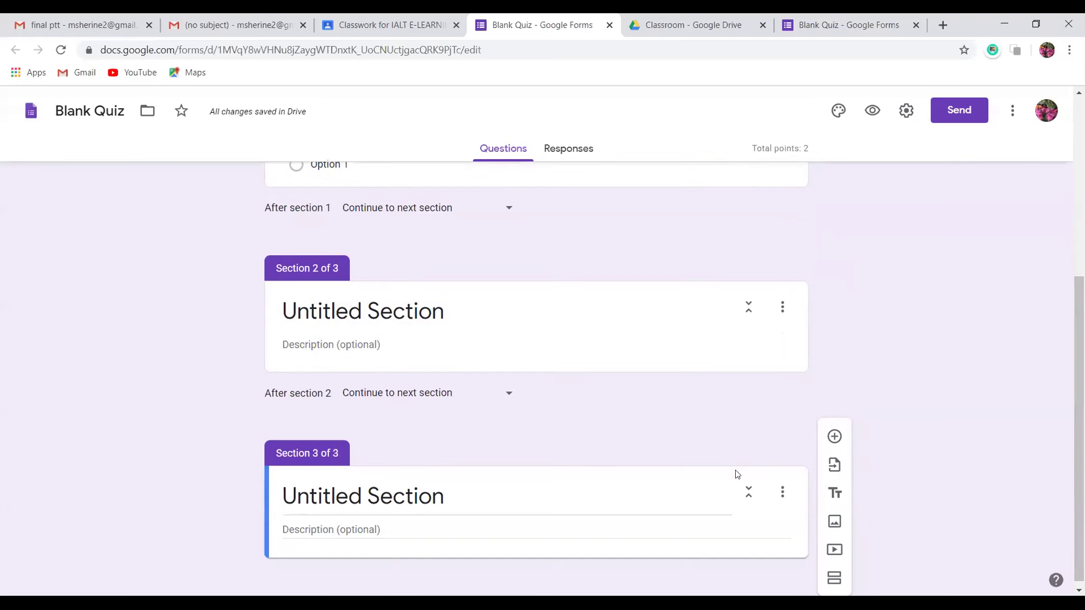
# Add a question to section 3, view its additional options, and set its type to Short answer
pyautogui.click(834, 437)
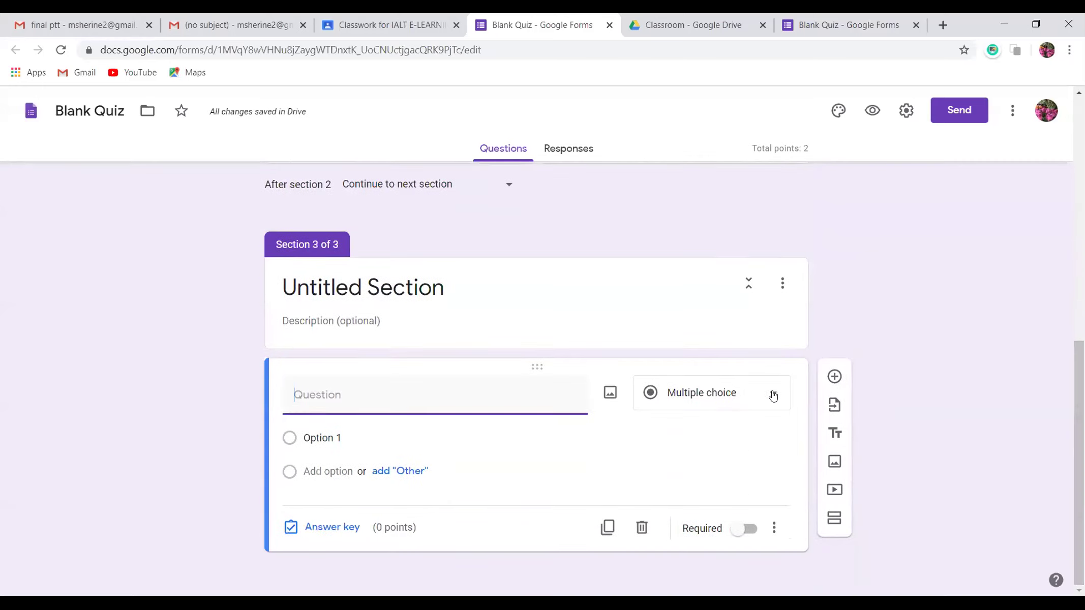
pyautogui.click(774, 529)
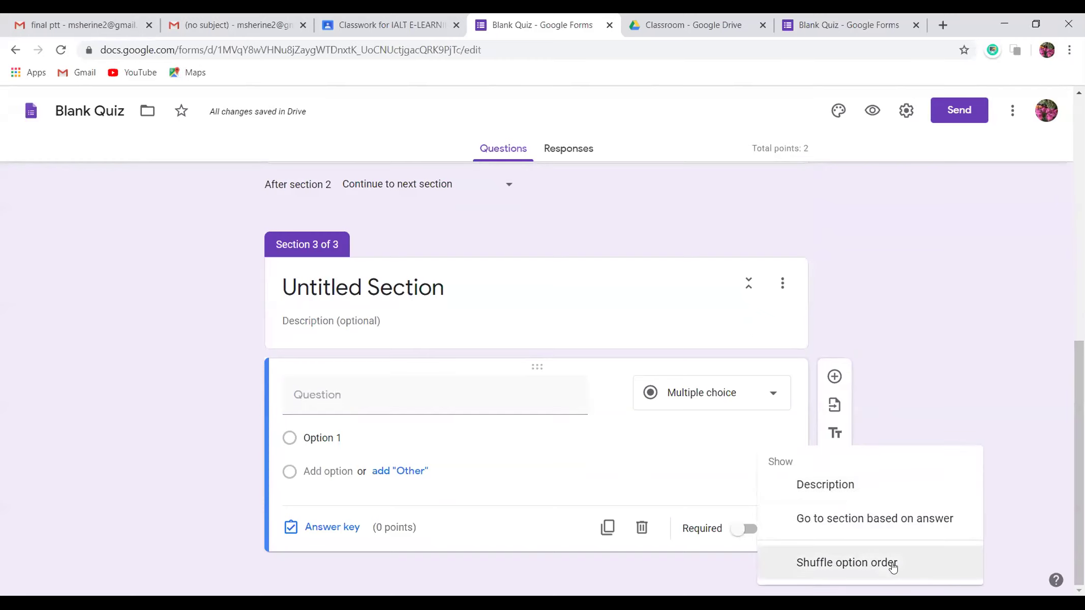
pyautogui.click(774, 392)
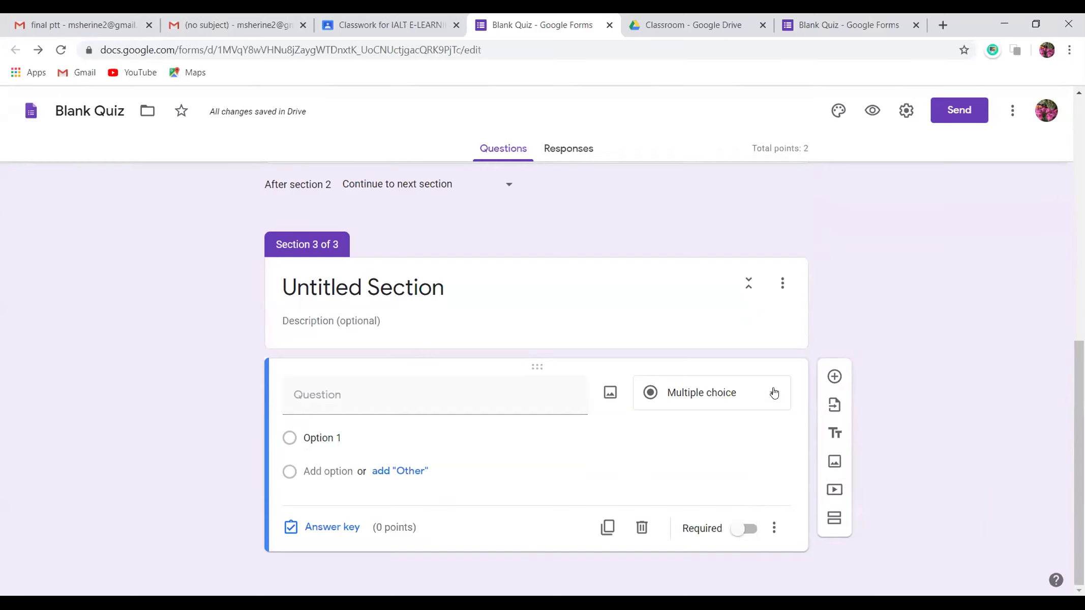
pyautogui.click(774, 393)
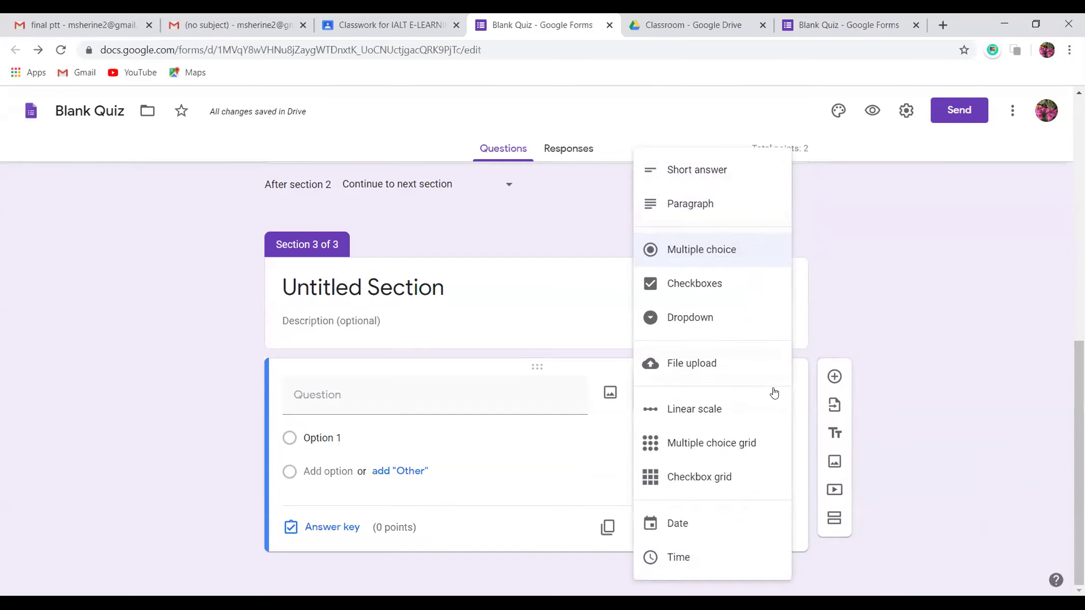
pyautogui.click(737, 179)
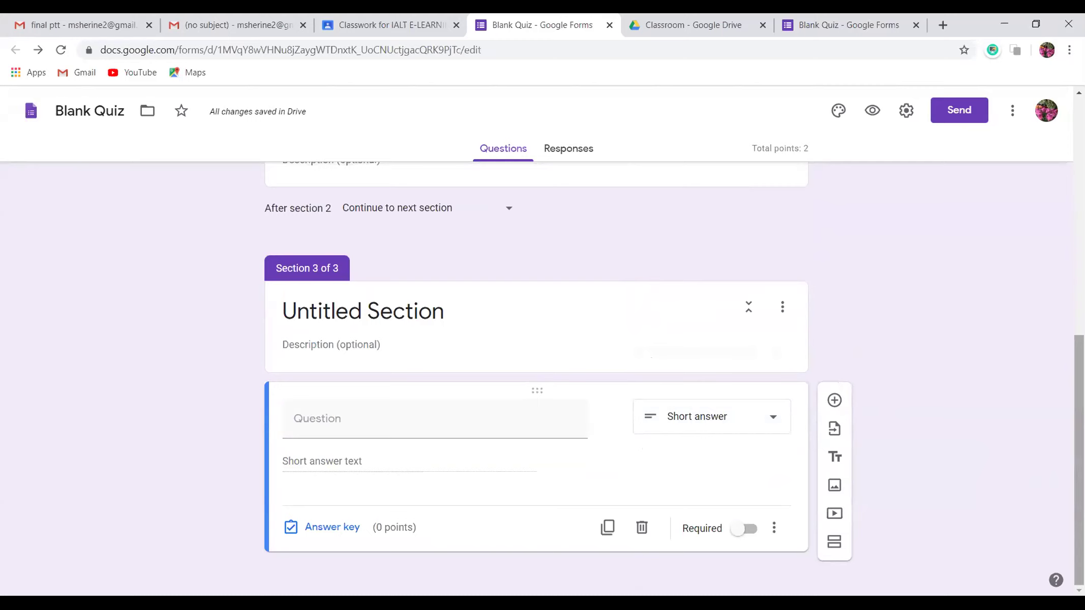
# Check the short-answer question's extra options, and turn on Show progress bar and Shuffle question order in the form's presentation settings
pyautogui.click(775, 528)
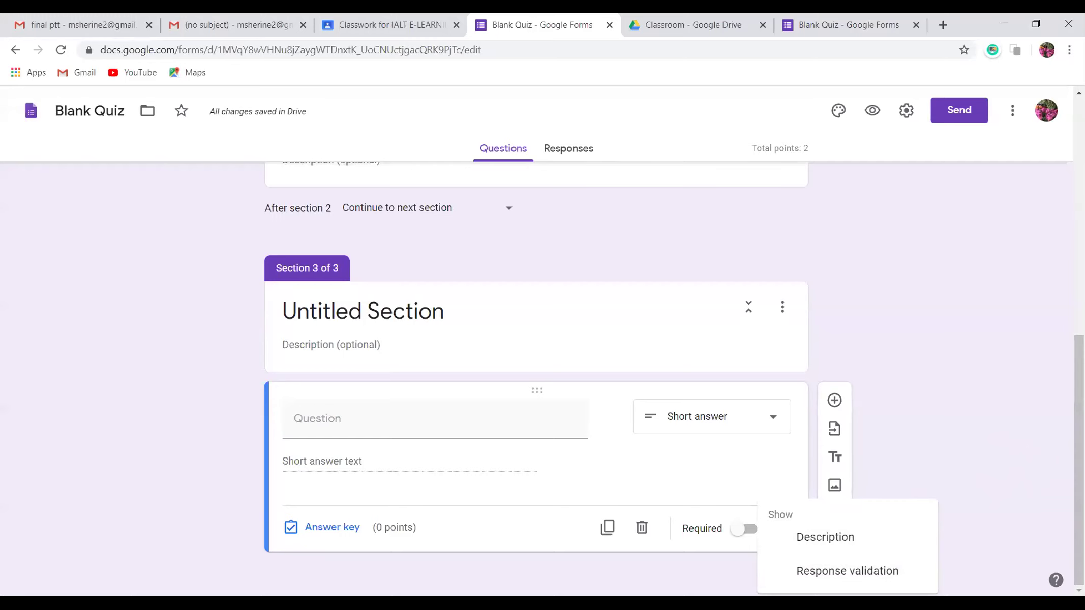
pyautogui.click(905, 111)
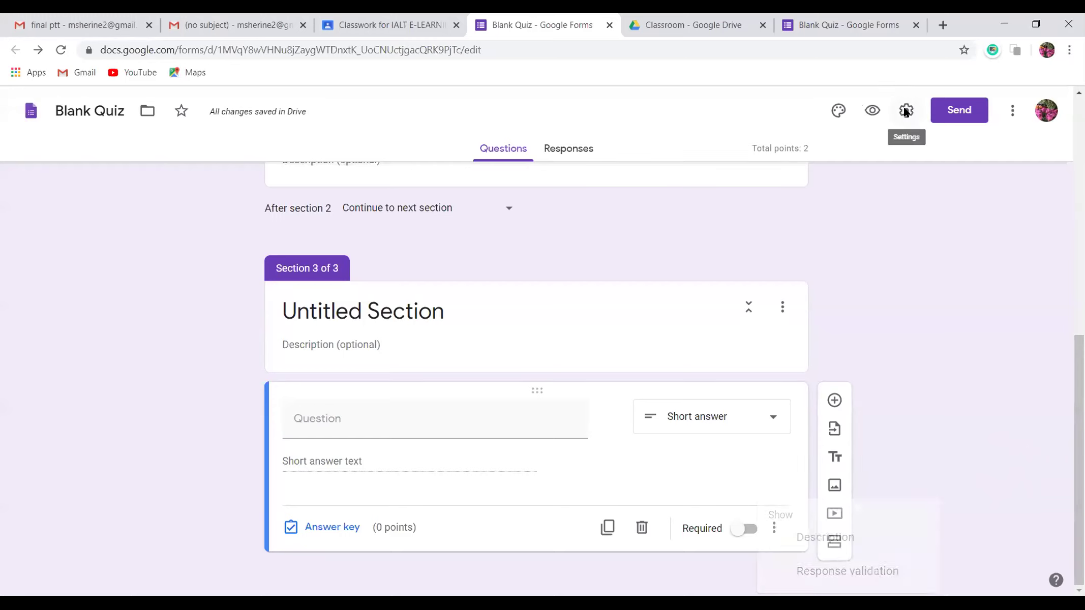
pyautogui.click(906, 113)
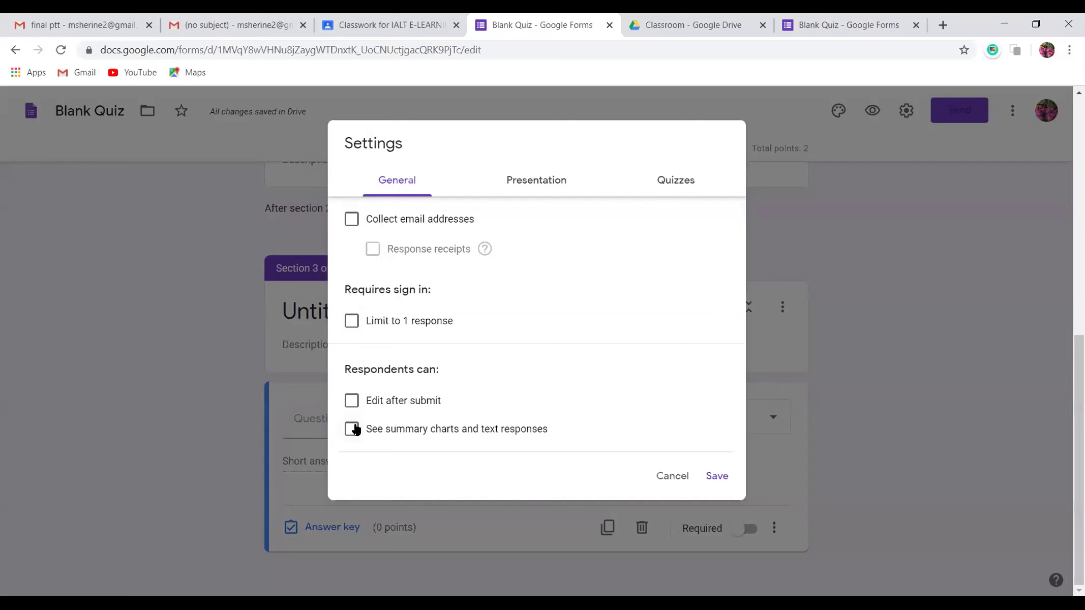
pyautogui.click(521, 183)
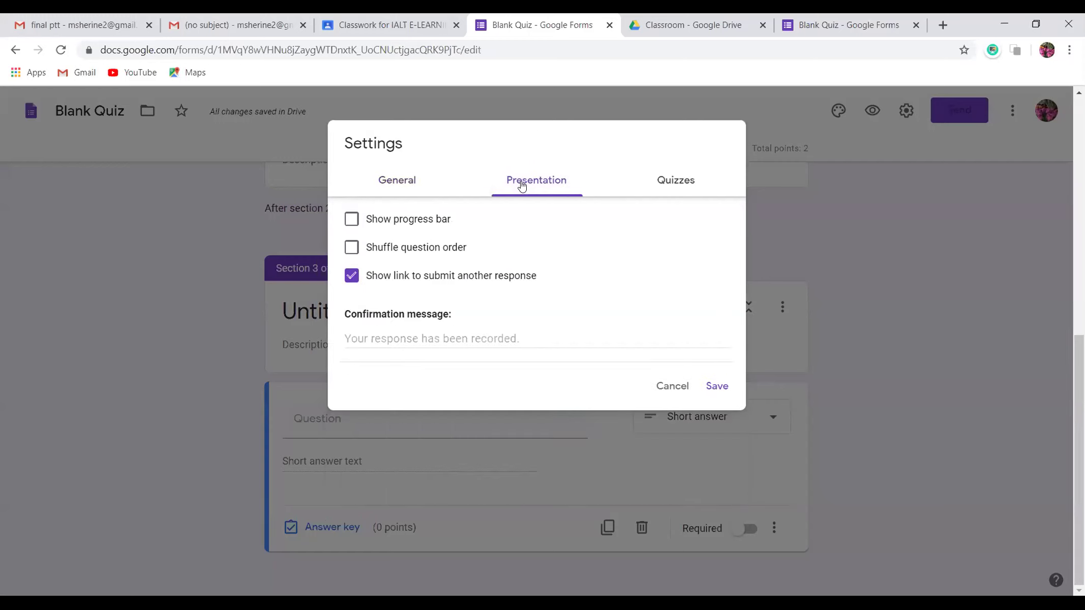
pyautogui.click(351, 220)
pyautogui.click(351, 249)
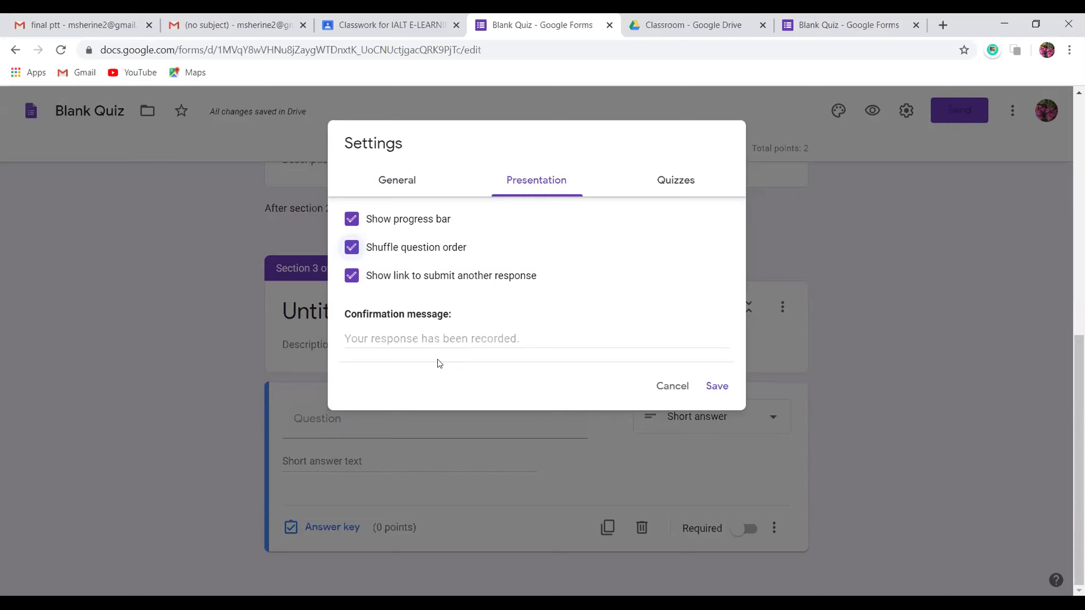
# Set quiz grades to release later after manual review, hide correct answers from respondents, and save the settings
pyautogui.click(678, 179)
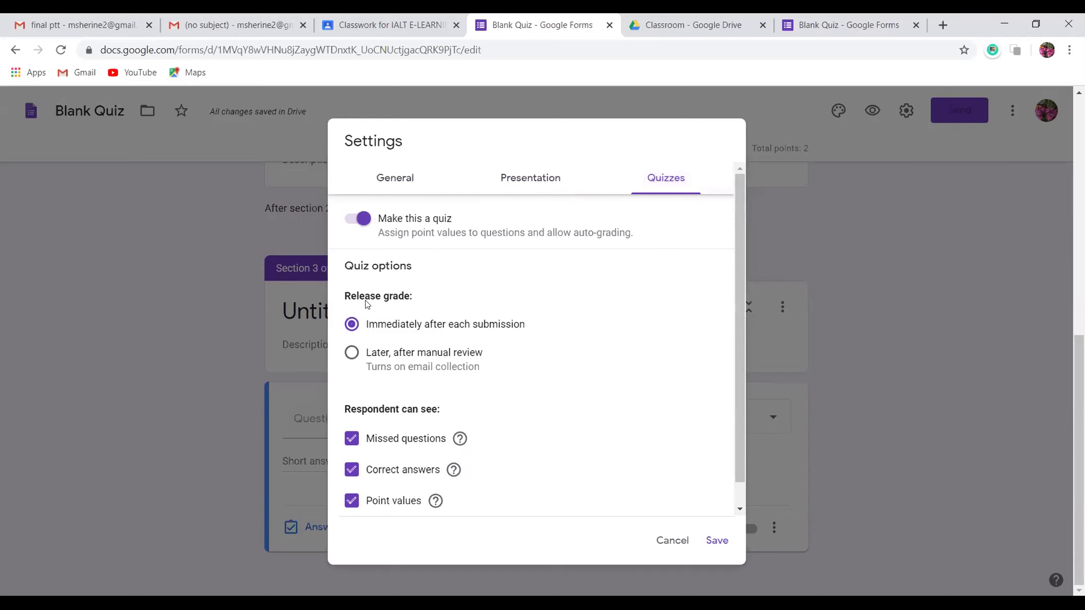
pyautogui.click(351, 354)
pyautogui.click(352, 470)
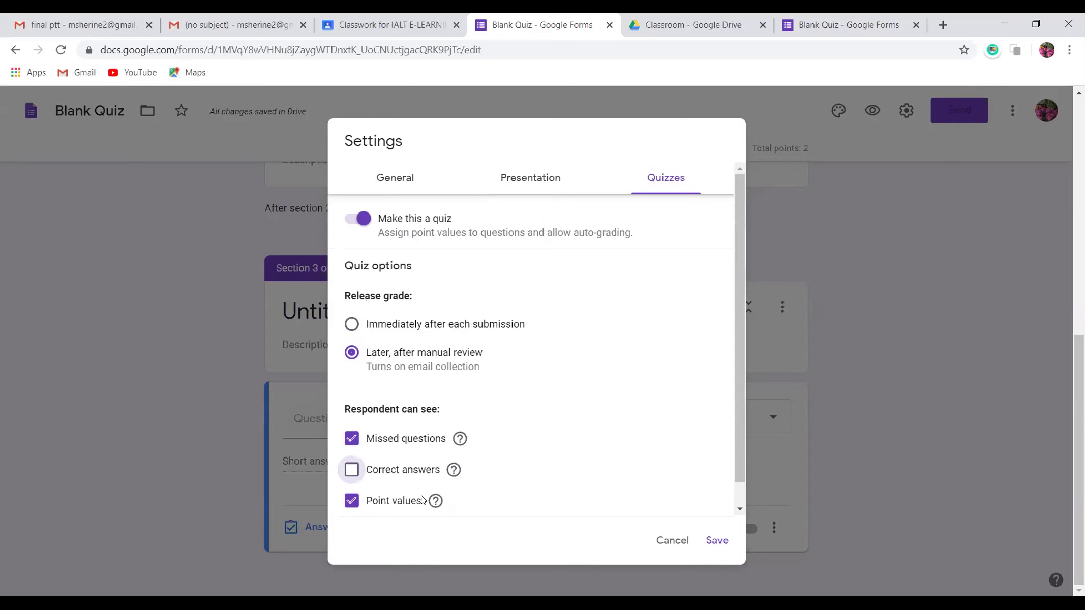
pyautogui.click(715, 543)
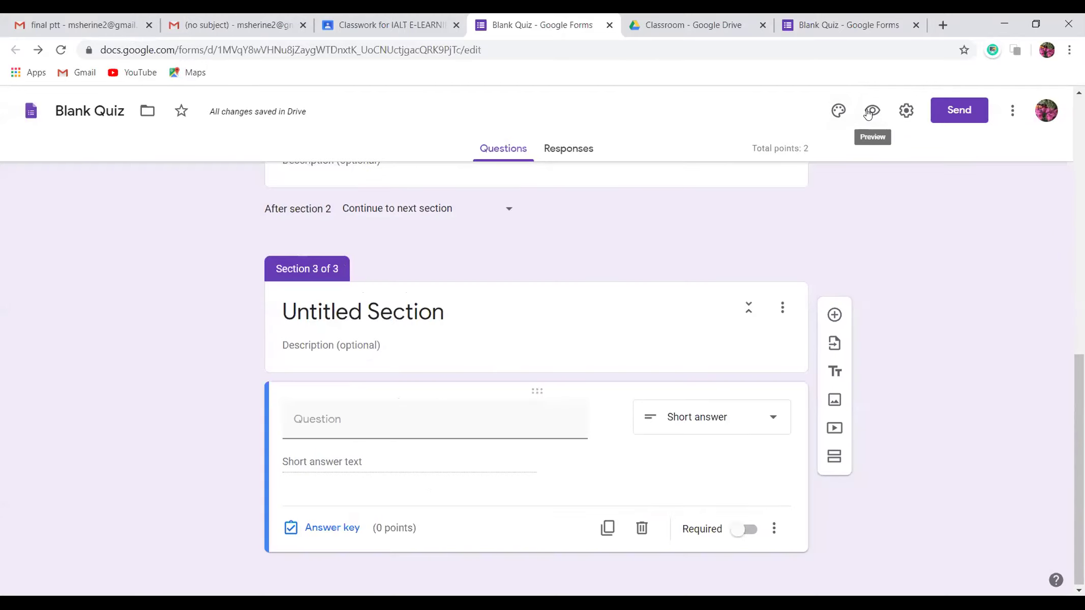
# Preview the quiz as respondents see it, compare it with the editor's question order, and preview it a second time
pyautogui.click(871, 111)
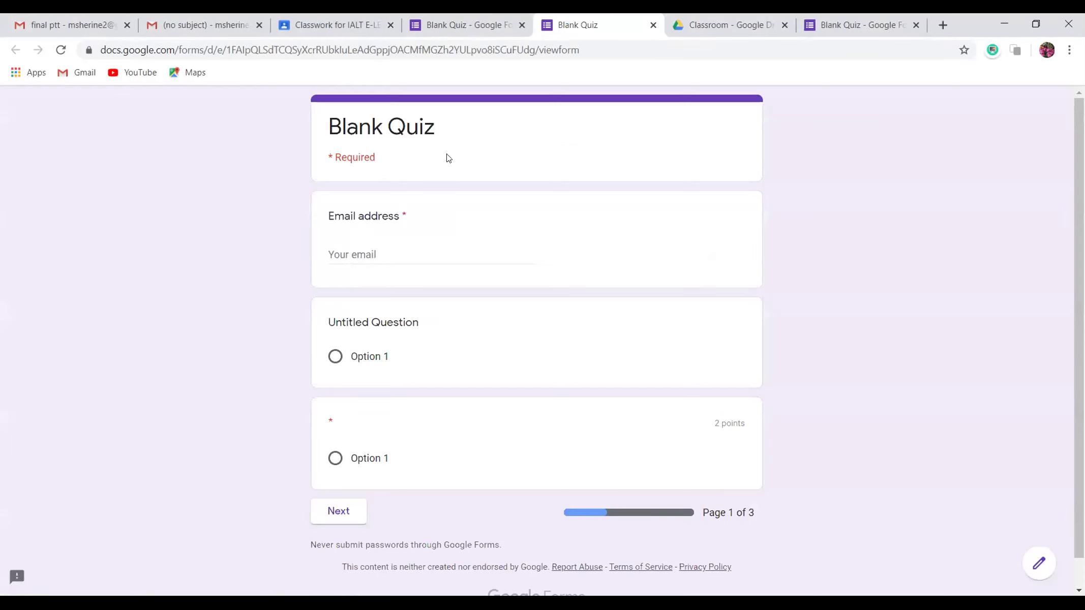
pyautogui.click(482, 25)
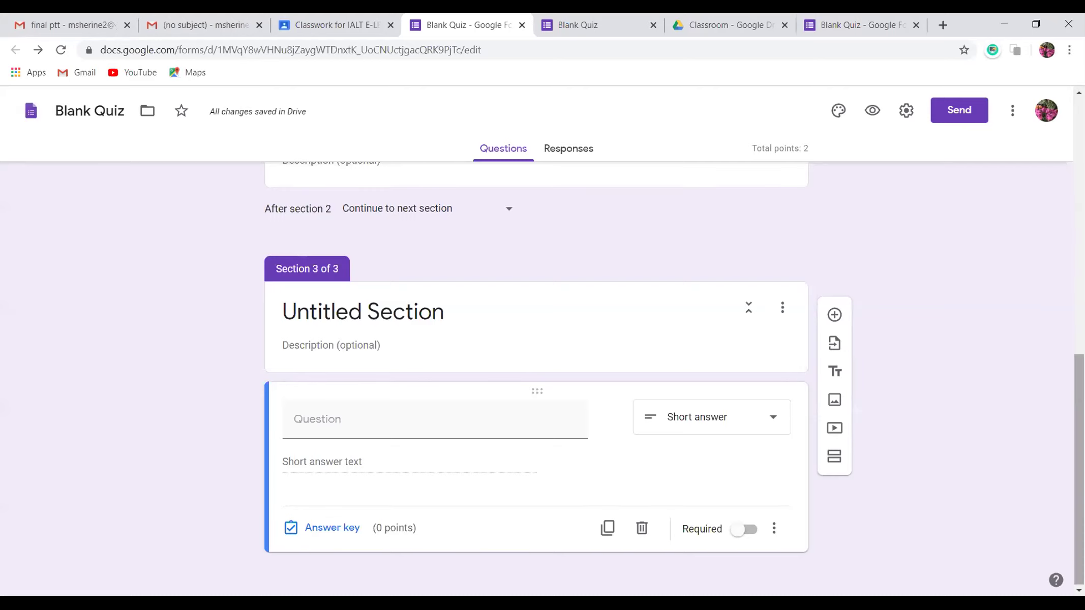
pyautogui.scroll(8, 536, 376)
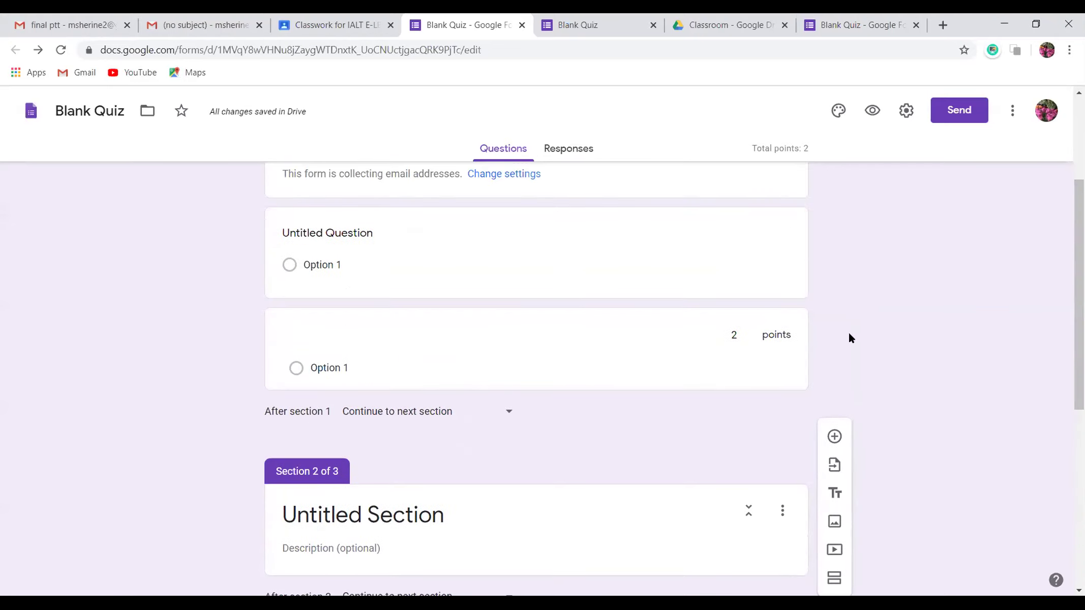
pyautogui.click(871, 111)
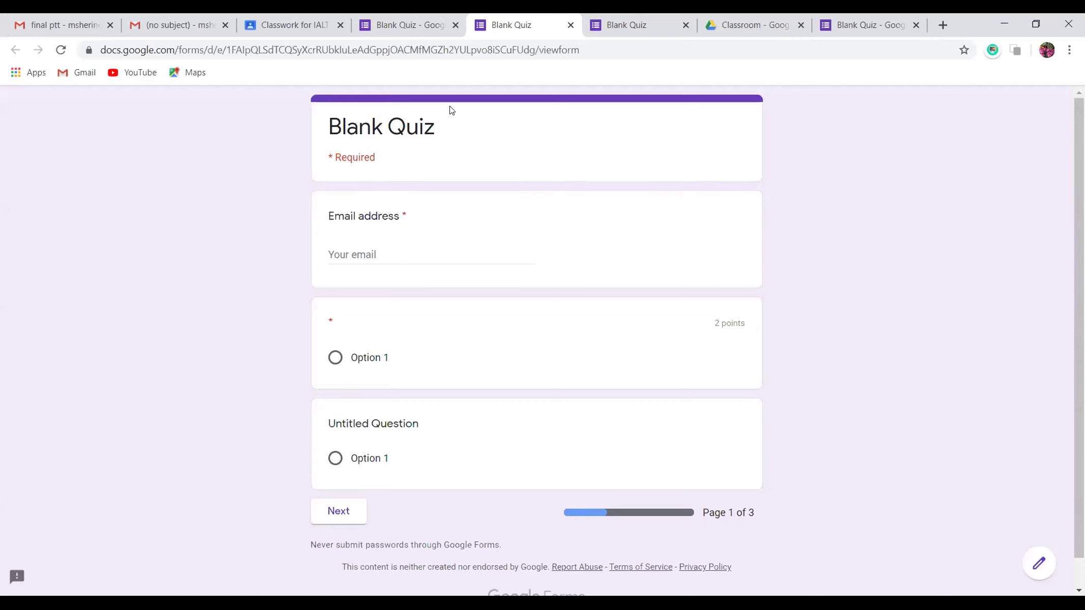
pyautogui.click(388, 24)
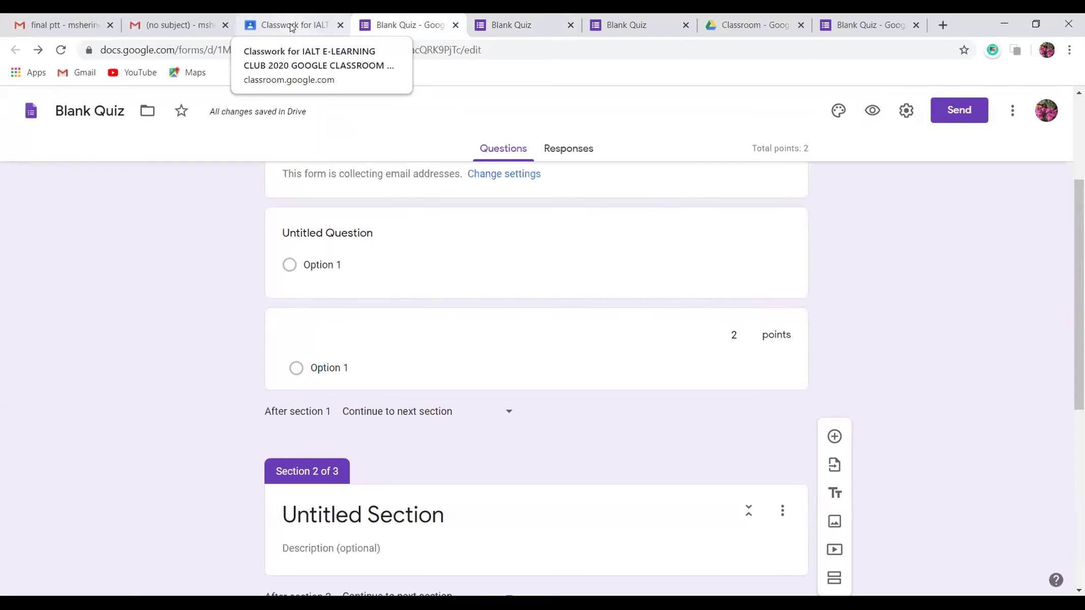
# Switch to Google Classroom, close the open assignment draft, and go to the class stream
pyautogui.click(291, 27)
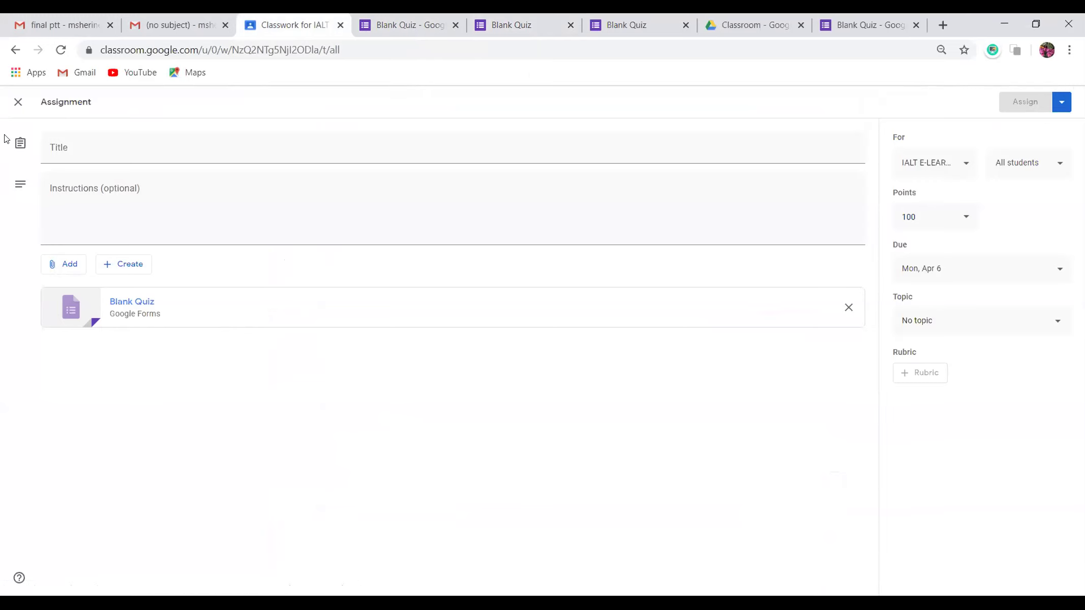
pyautogui.click(19, 102)
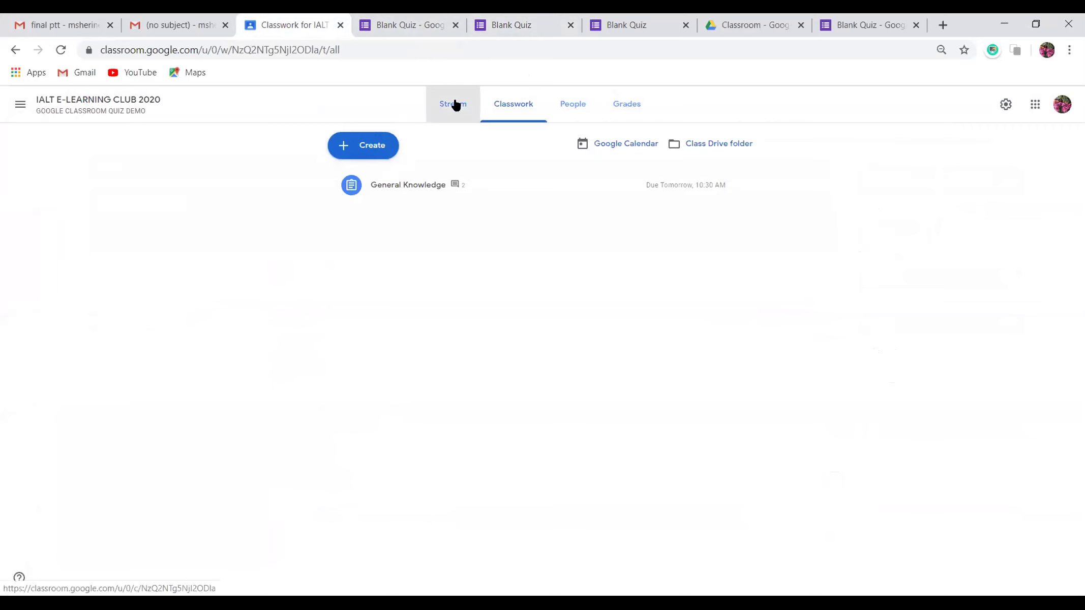
pyautogui.click(455, 105)
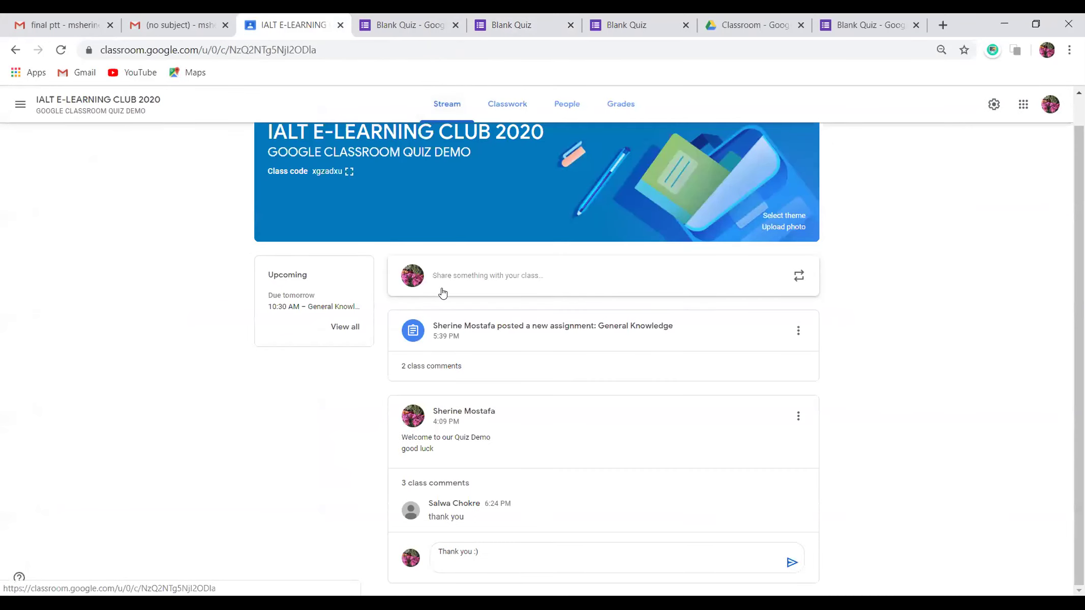
# Try to open the General Knowledge post, and leave the stream for the class grades, discarding the unsent comment
pyautogui.click(516, 327)
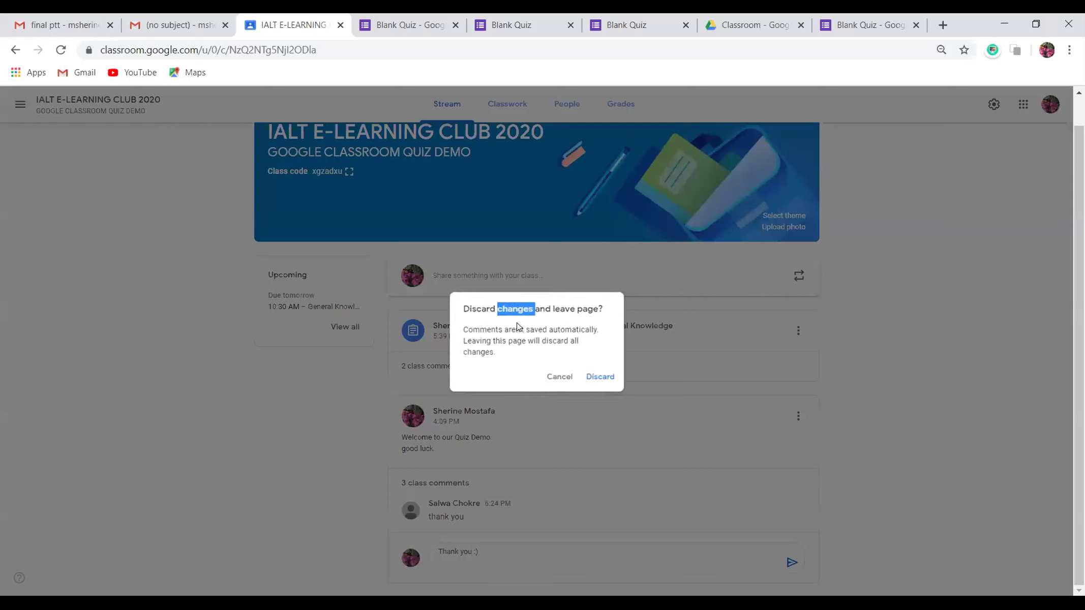
pyautogui.click(577, 404)
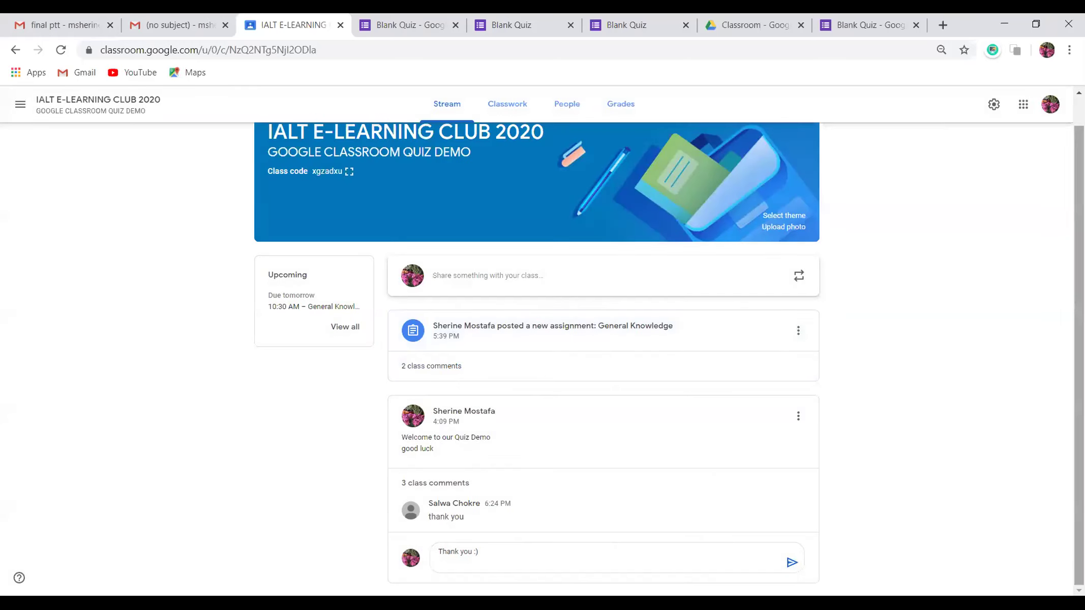
pyautogui.scroll(1, 603, 350)
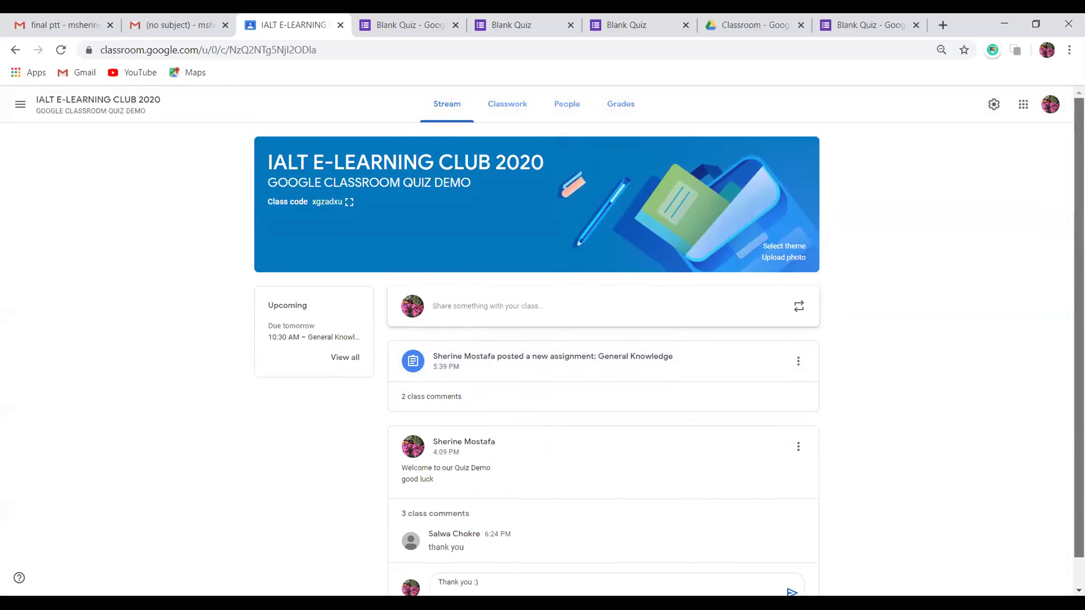
pyautogui.click(622, 103)
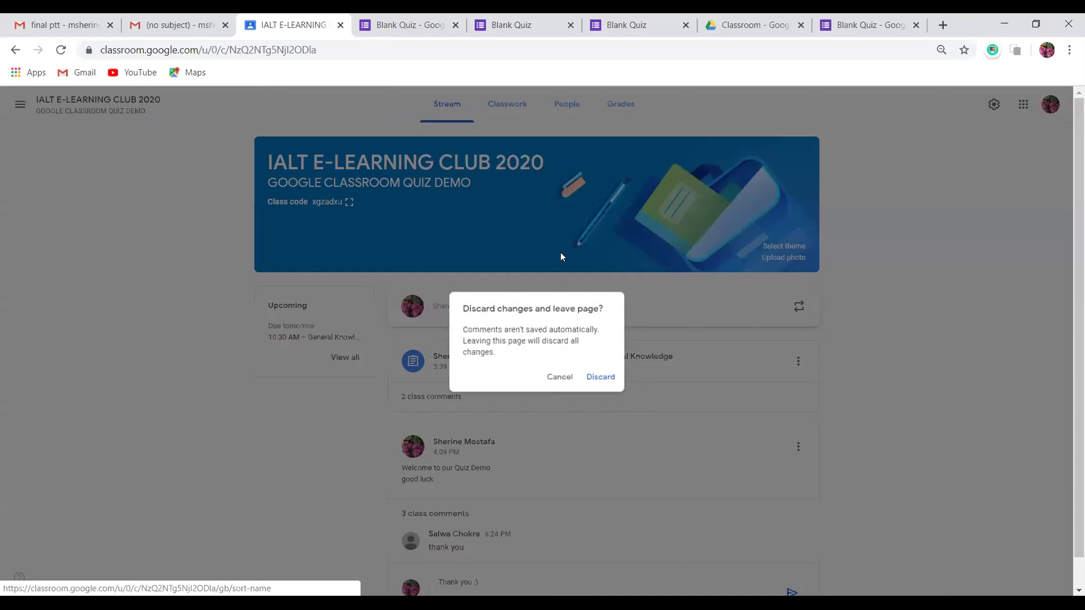
pyautogui.click(591, 379)
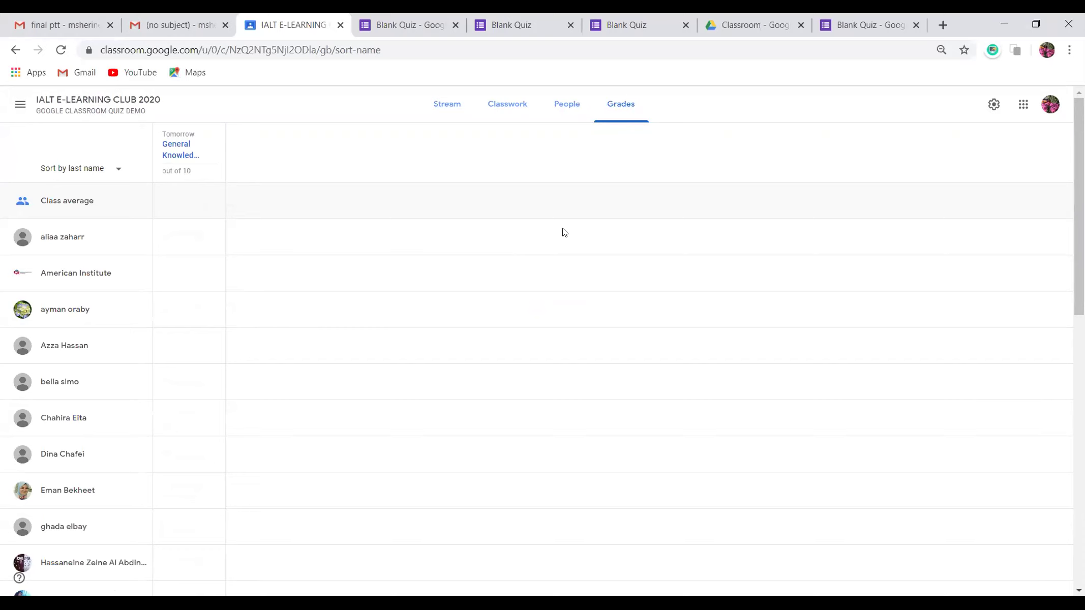
# Look through the class's list of teachers and students
pyautogui.click(559, 107)
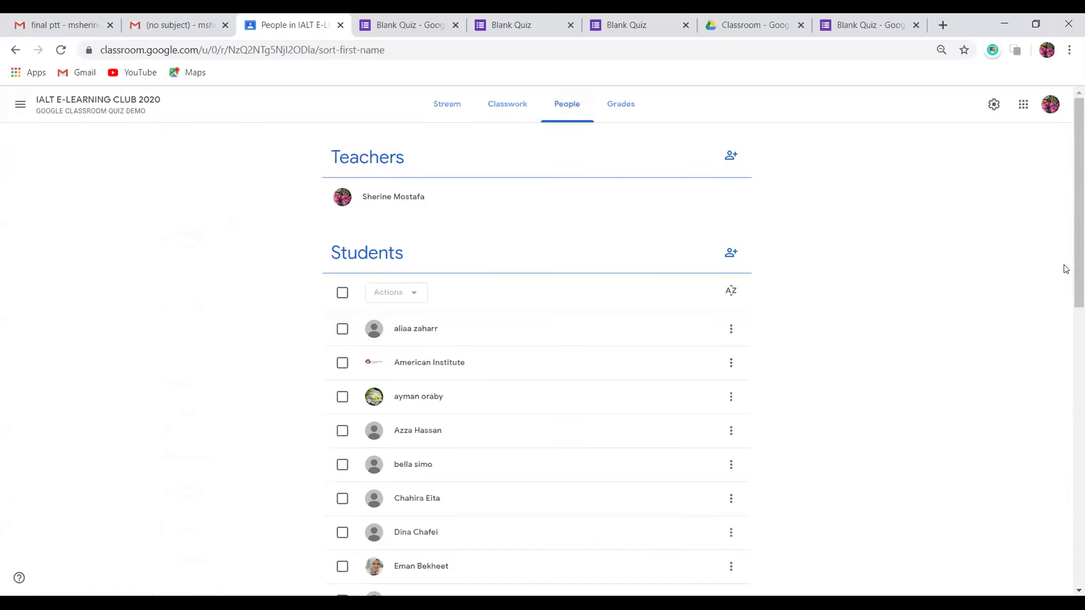
pyautogui.scroll(-10, 543, 356)
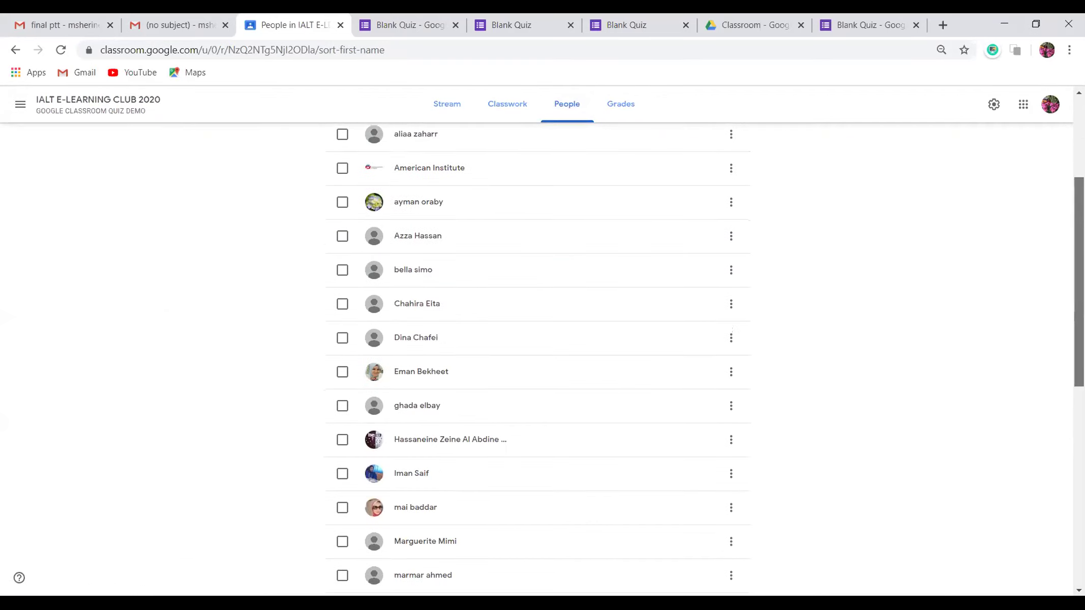
pyautogui.scroll(-3, 543, 356)
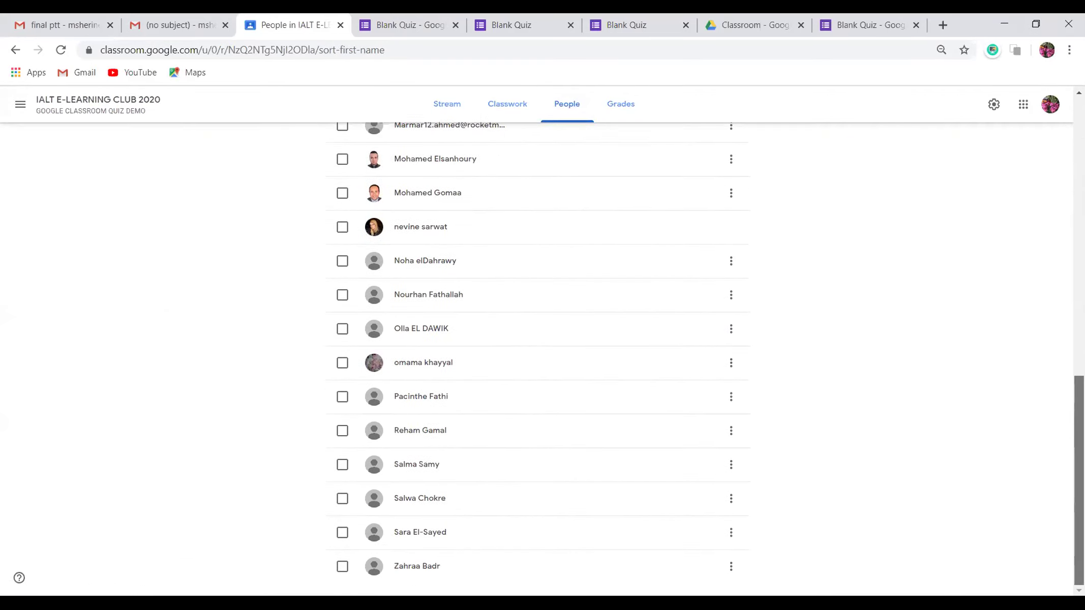
pyautogui.scroll(4, 543, 356)
pyautogui.scroll(6, 986, 300)
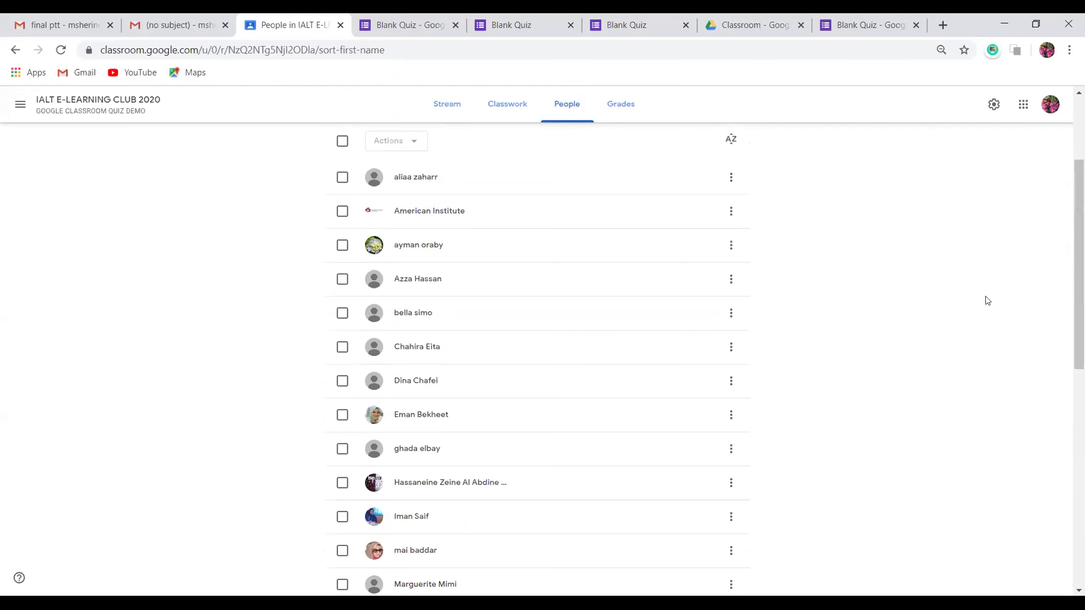
# Open the General Knowledge assignment from the class grades and look through the students' submission status
pyautogui.click(498, 107)
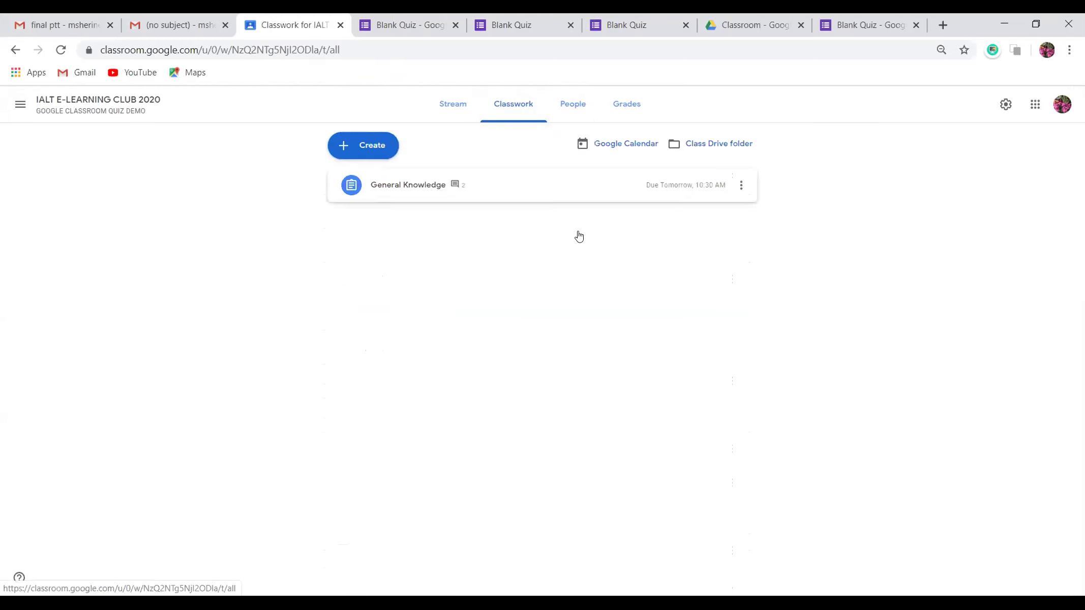
pyautogui.click(631, 109)
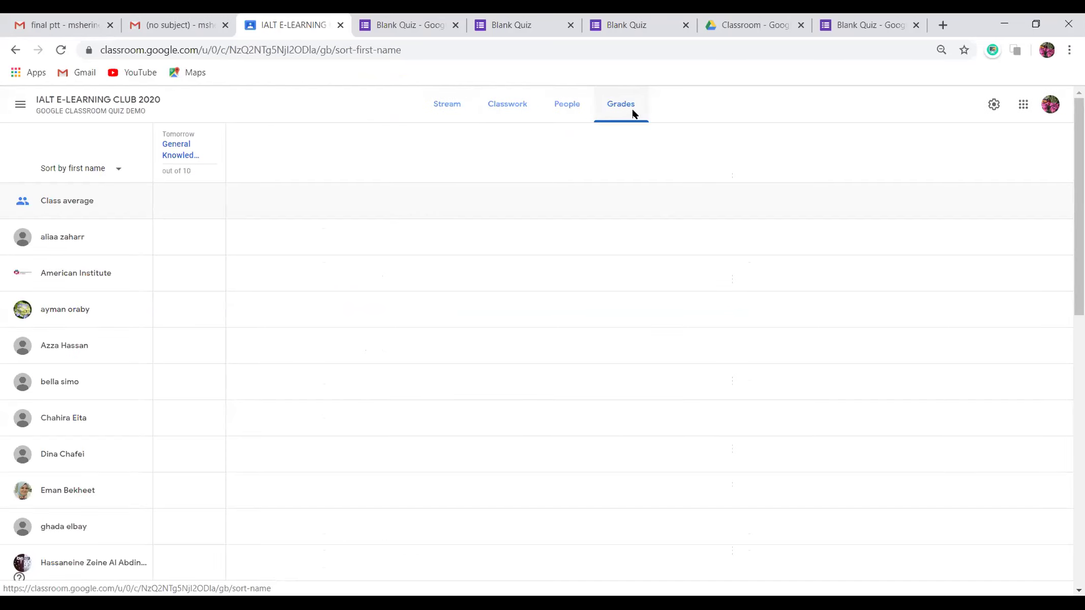
pyautogui.click(179, 155)
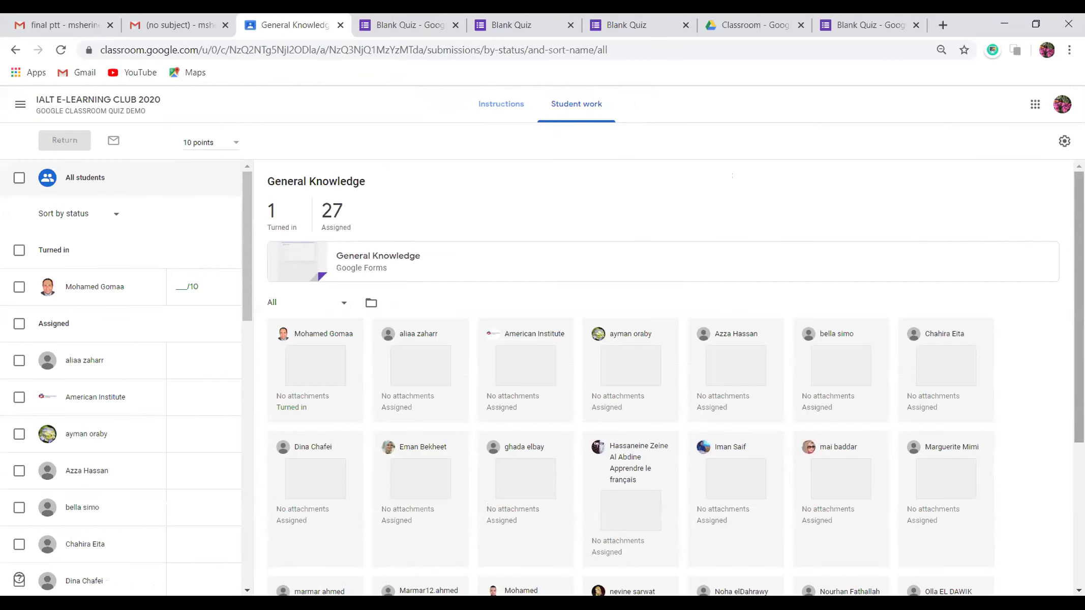
pyautogui.scroll(-1, 1079, 305)
pyautogui.scroll(-1, 670, 378)
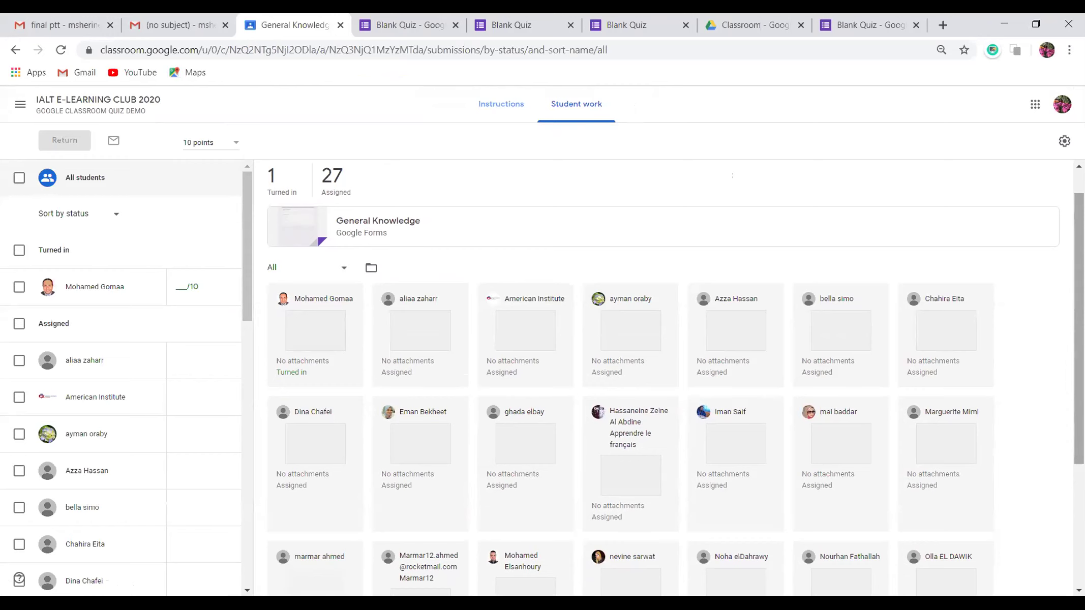
pyautogui.scroll(-4, 670, 377)
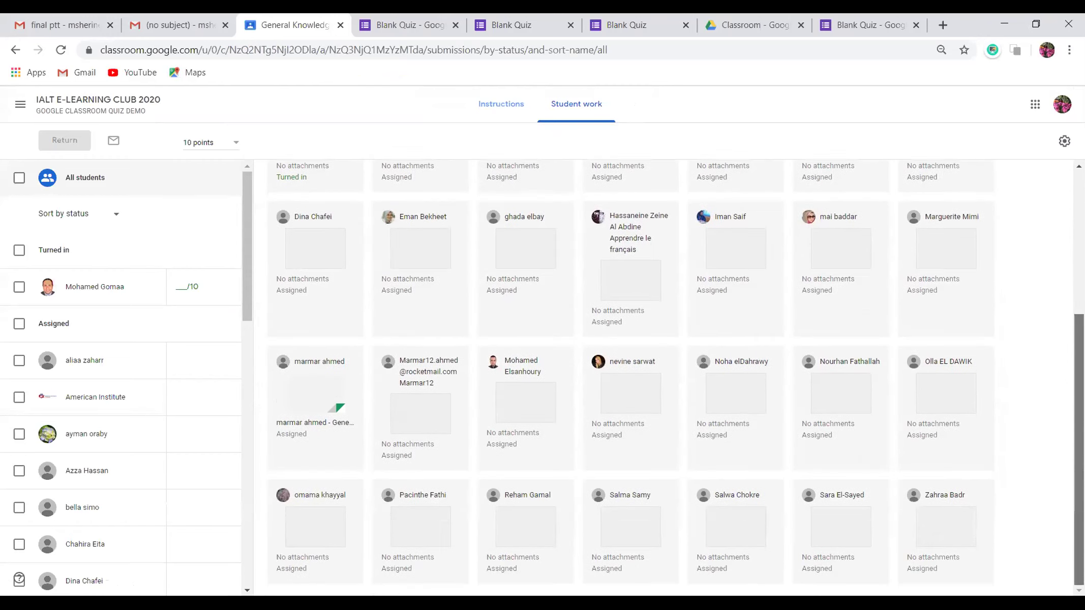
pyautogui.scroll(4, 669, 377)
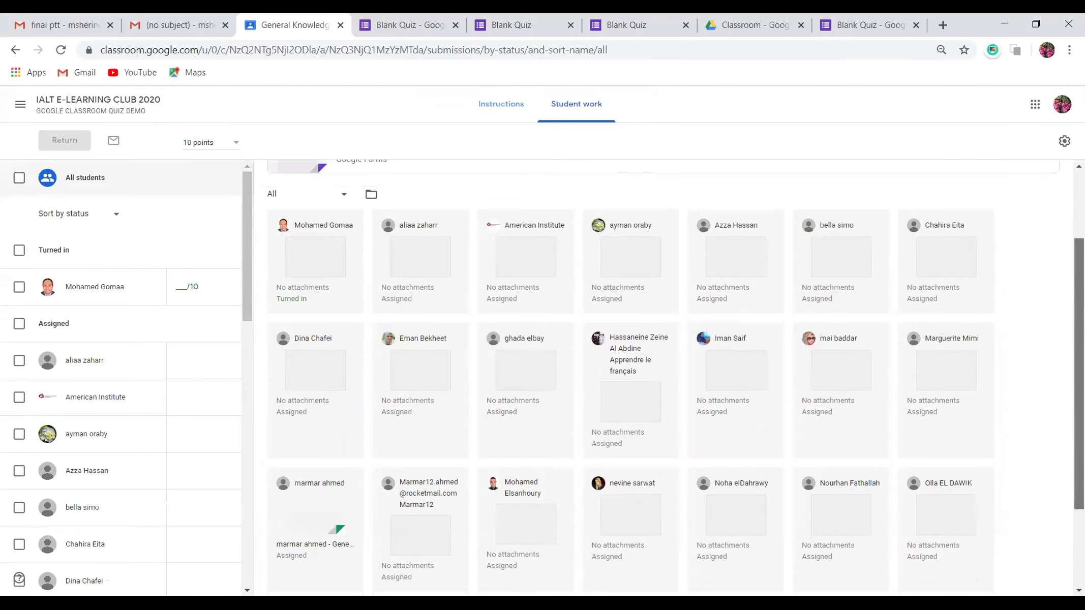
pyautogui.scroll(1, 669, 376)
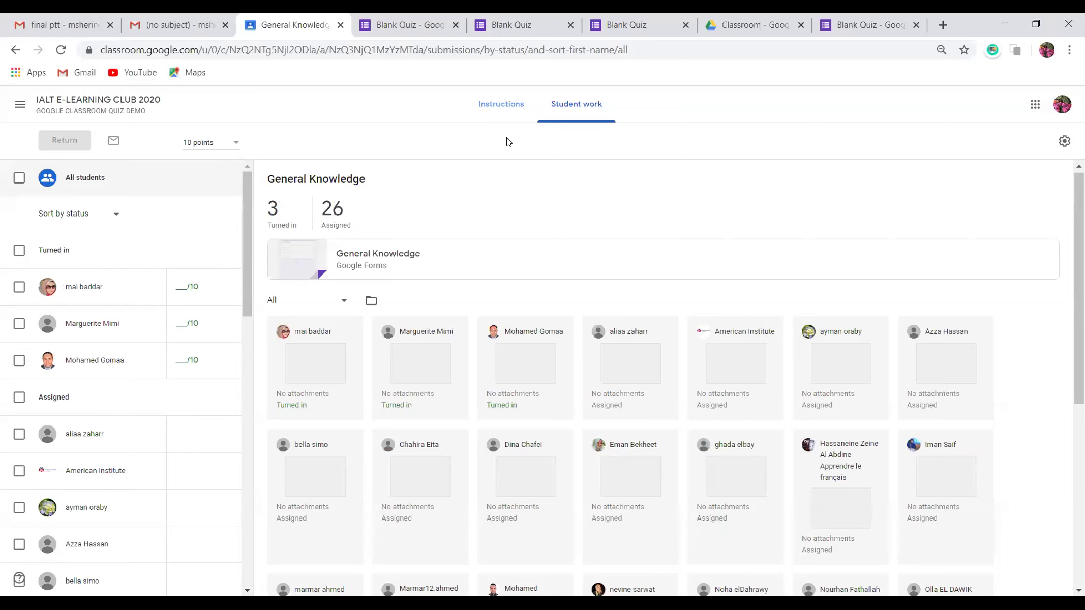
# View the General Knowledge assignment's instructions, return to its student work, and show the list of classes
pyautogui.click(503, 105)
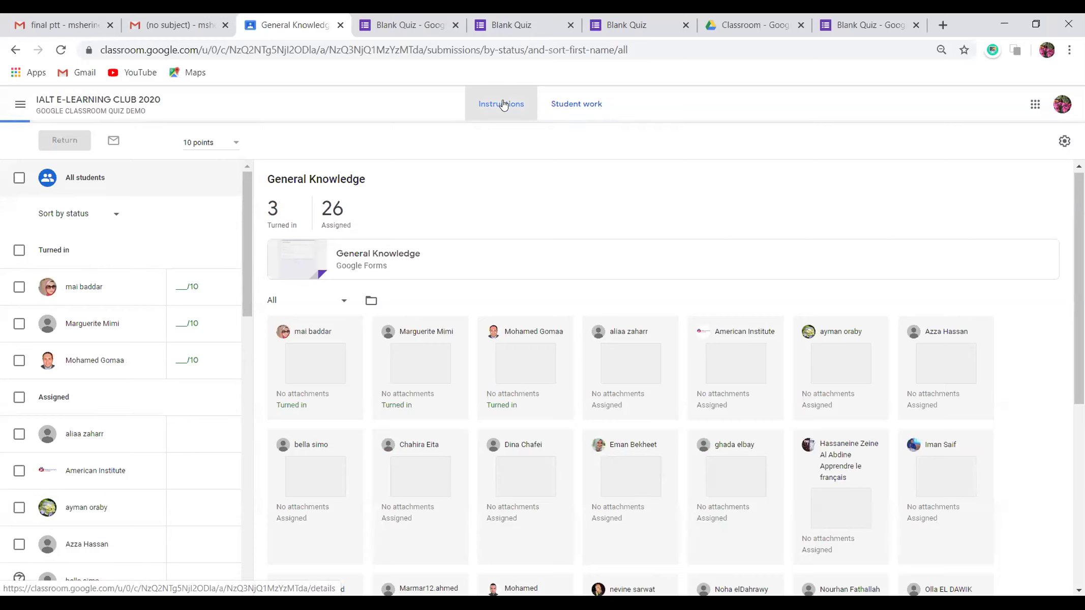
pyautogui.click(576, 105)
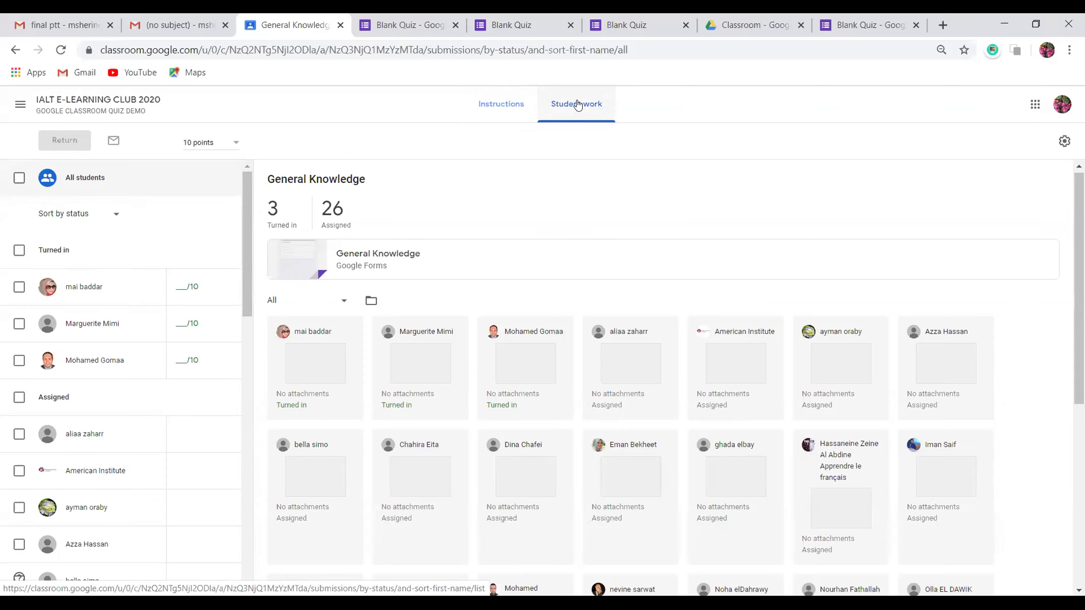
pyautogui.click(19, 106)
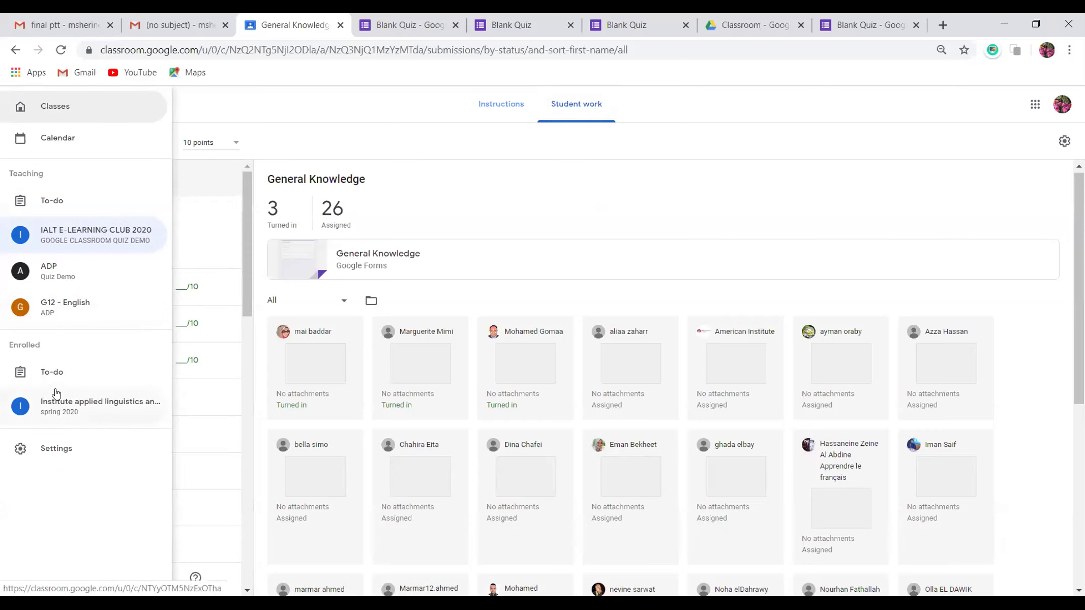
# Go to Google Drive by way of Gmail and open the General knowledge Quiz (Responses) spreadsheet
pyautogui.click(168, 23)
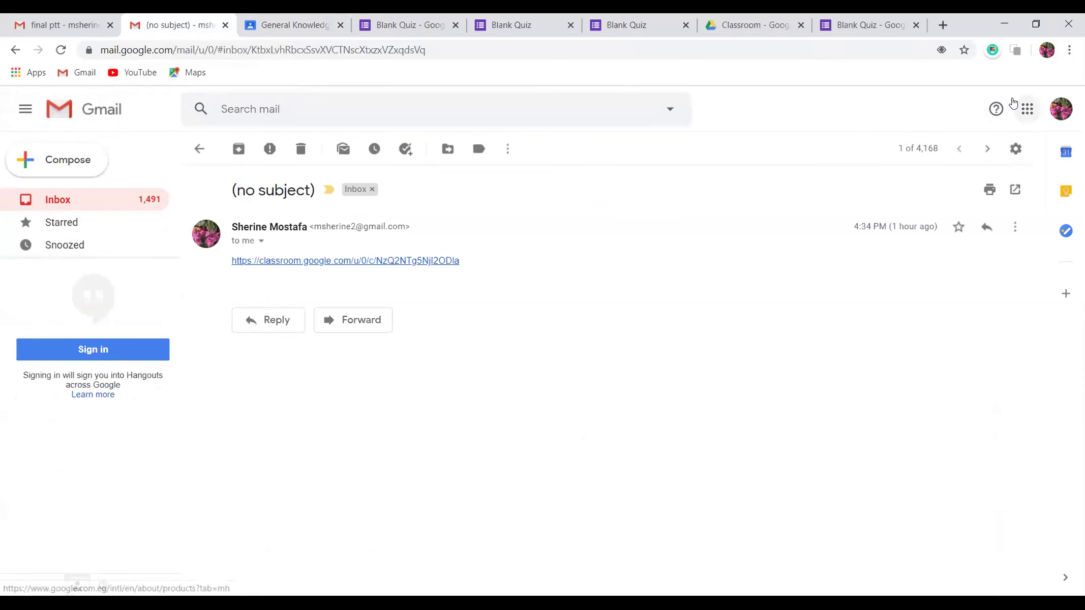
pyautogui.click(1028, 108)
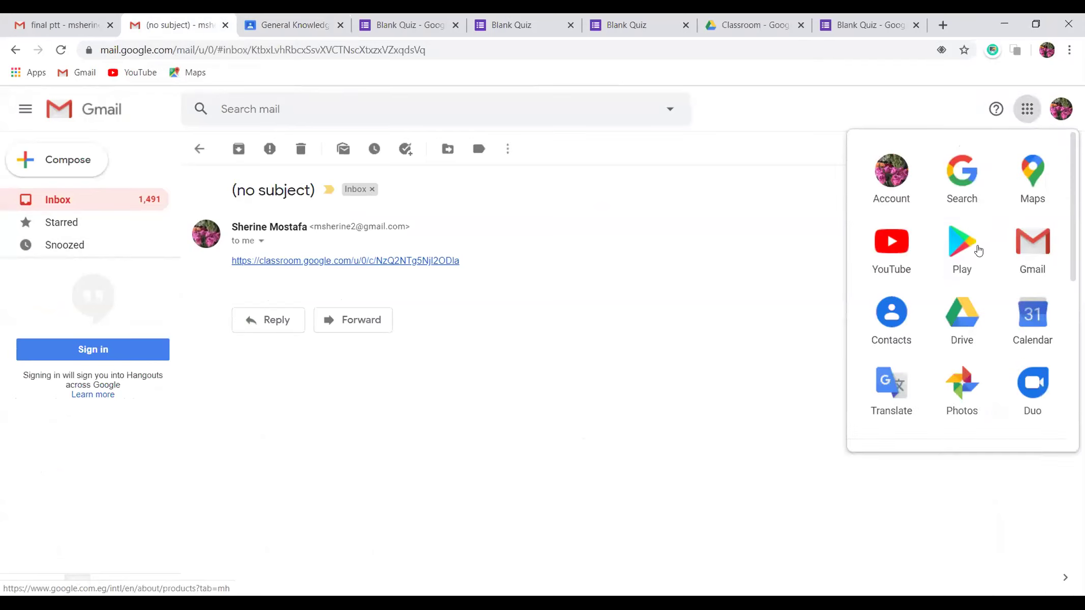
pyautogui.click(964, 331)
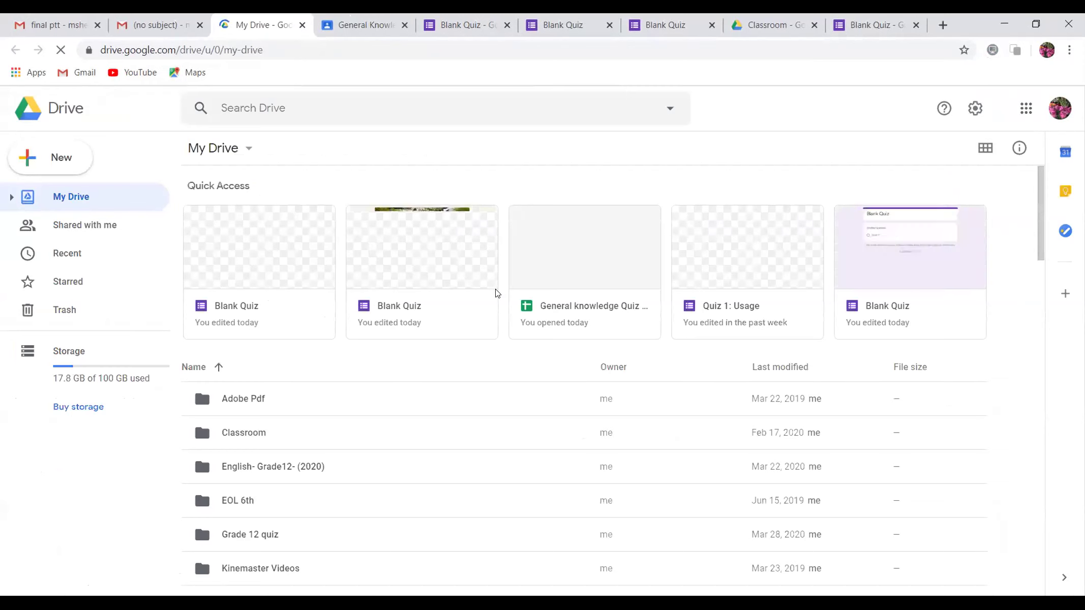
pyautogui.click(551, 310)
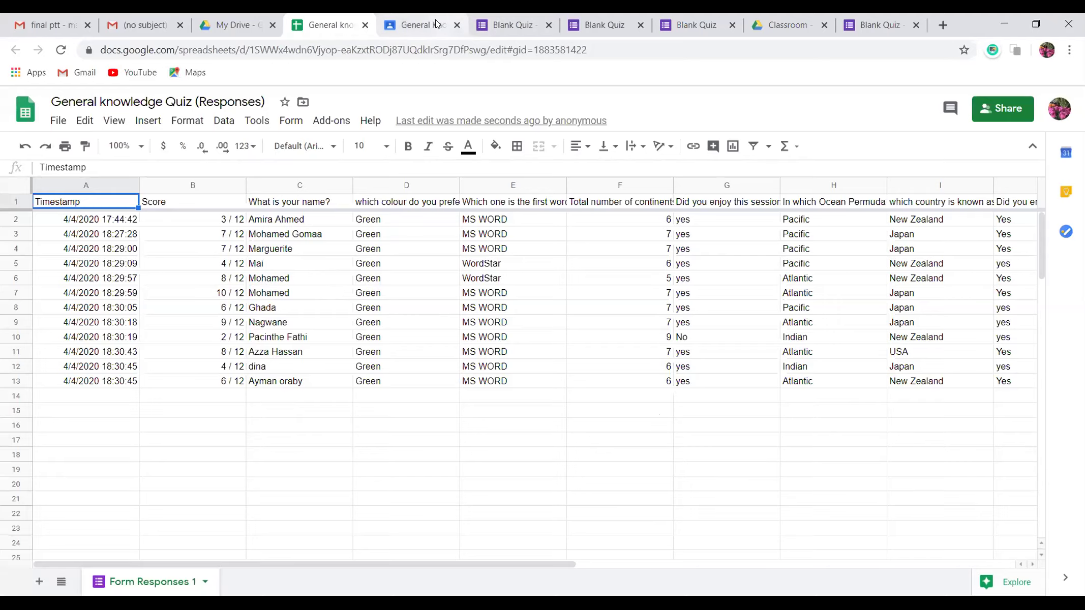
# Back in the Classroom assignment, grade the third turned-in student 10 out of 10 and show only the turned-in work
pyautogui.hotkey('ctrl', 'Tab')
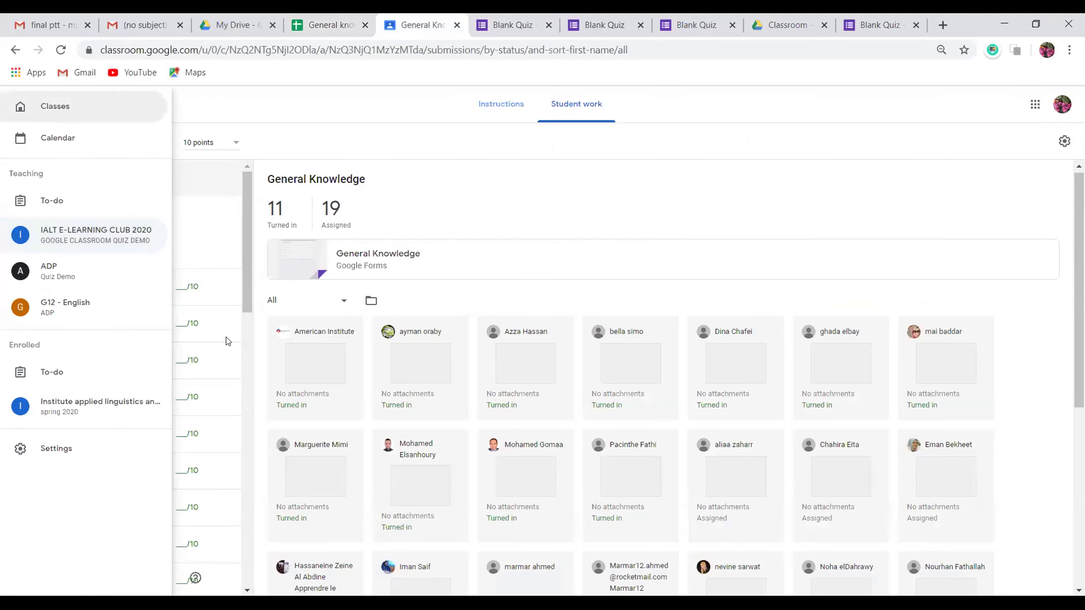
pyautogui.click(222, 228)
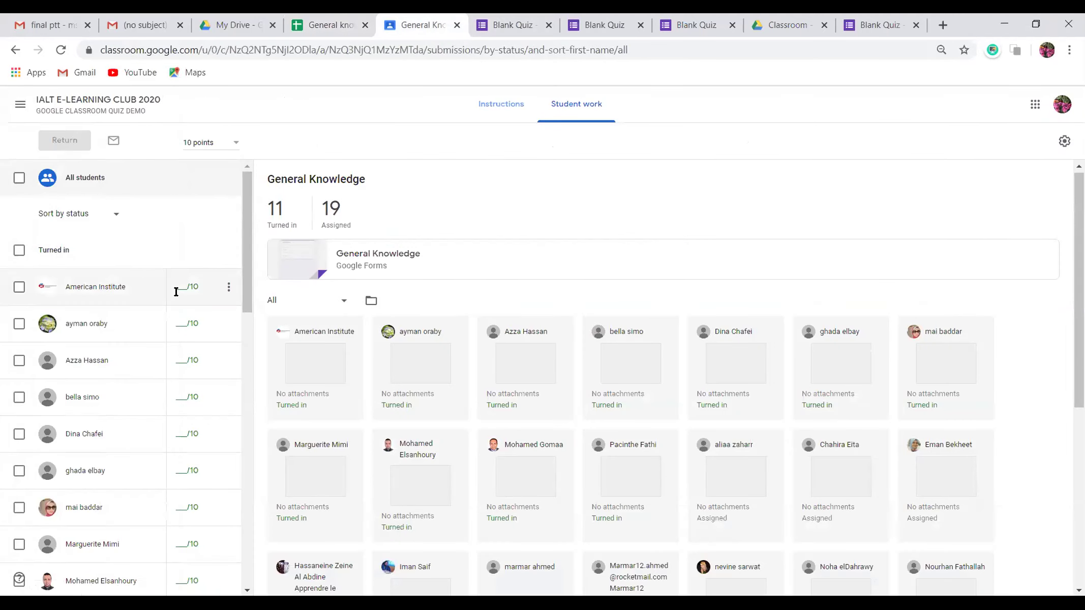
pyautogui.click(179, 360)
pyautogui.write('10')
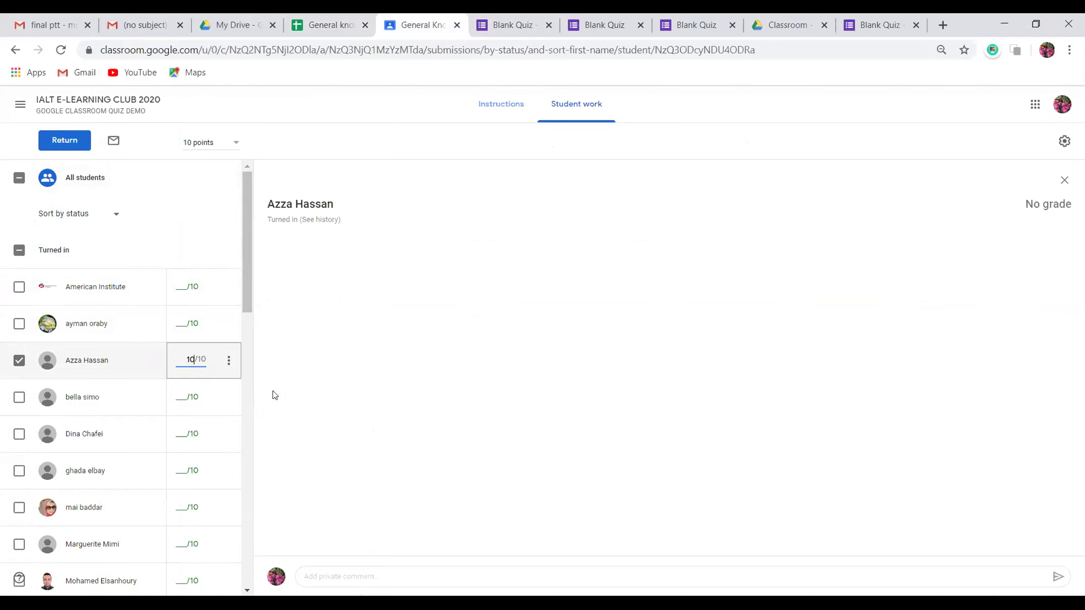
pyautogui.click(178, 238)
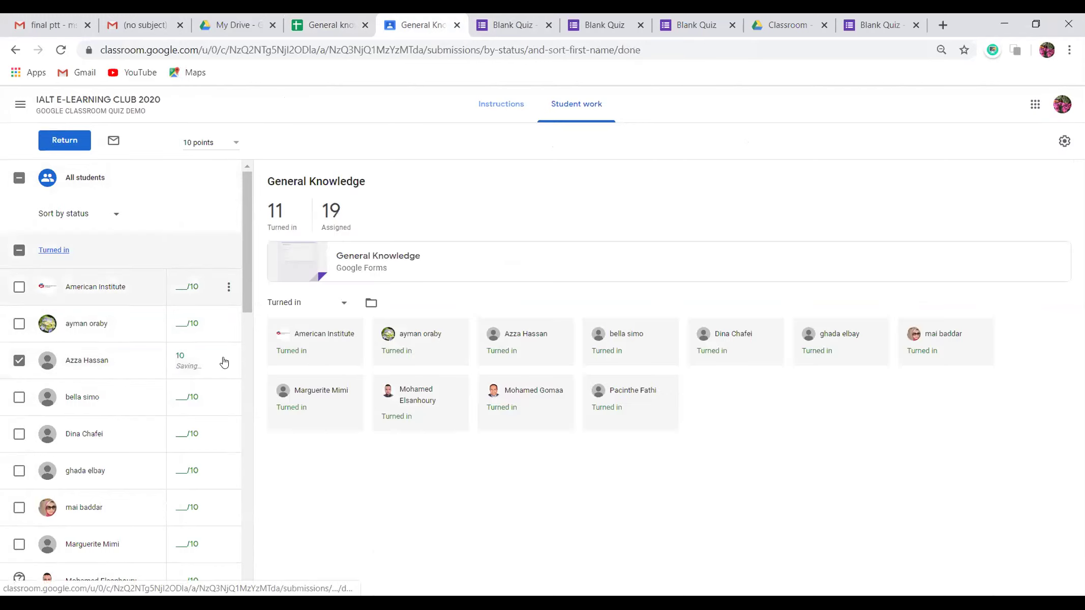
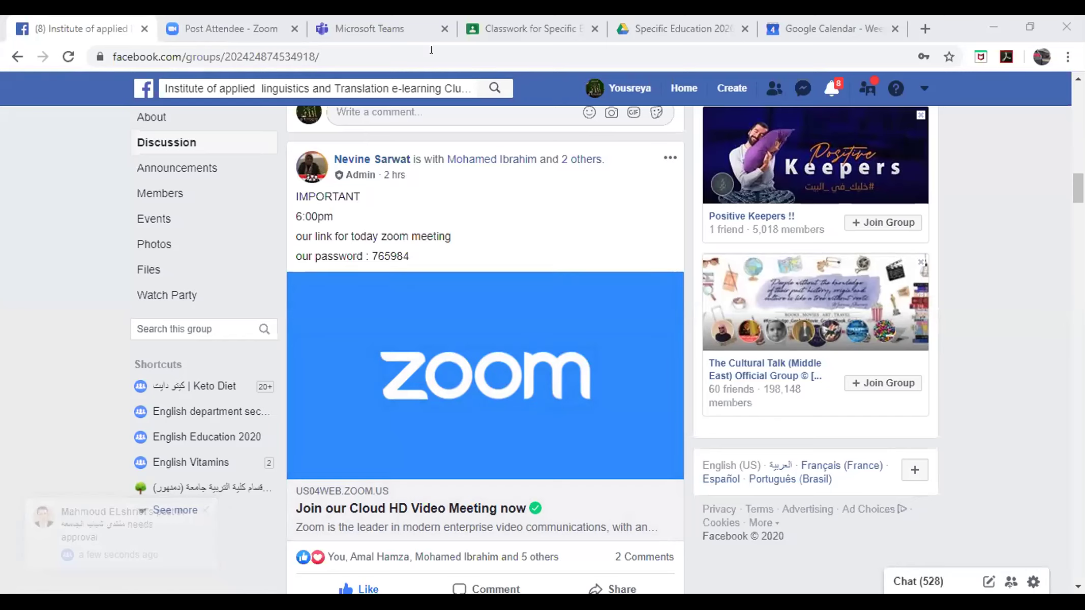
# Switch to the Google Classroom page of Specific Education 2020 and go to the overview of all classes
pyautogui.hotkey('ctrl', 'shift', 'Tab')
pyautogui.click(526, 42)
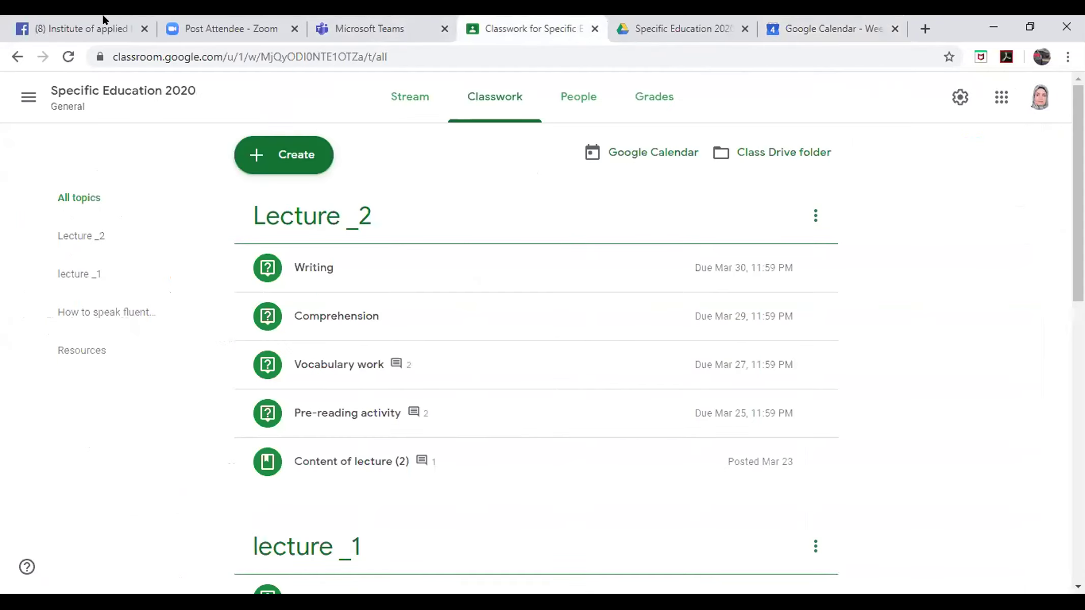
pyautogui.click(22, 102)
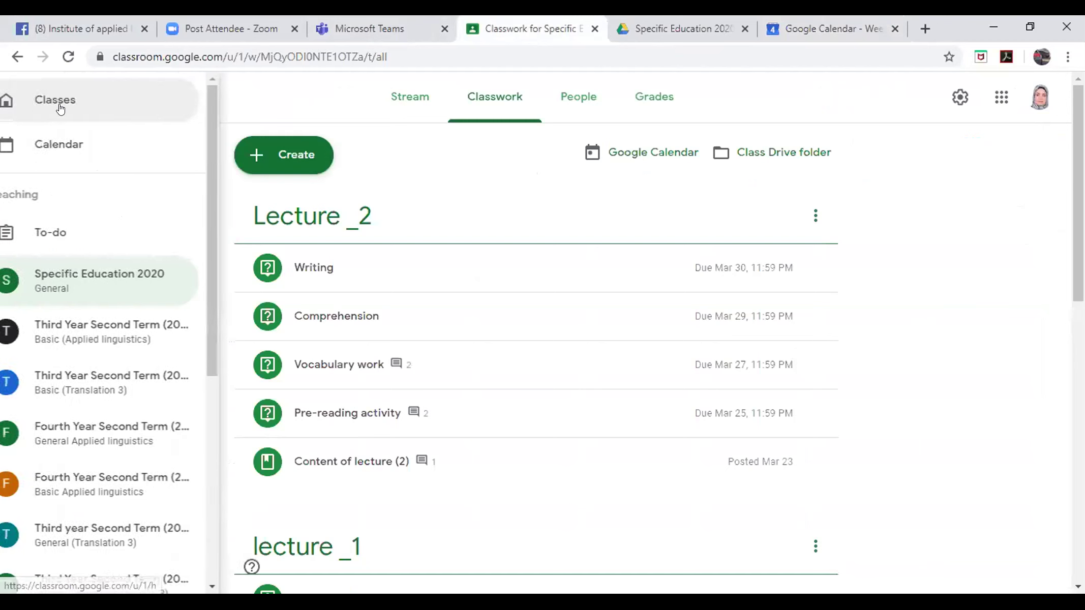
pyautogui.click(68, 102)
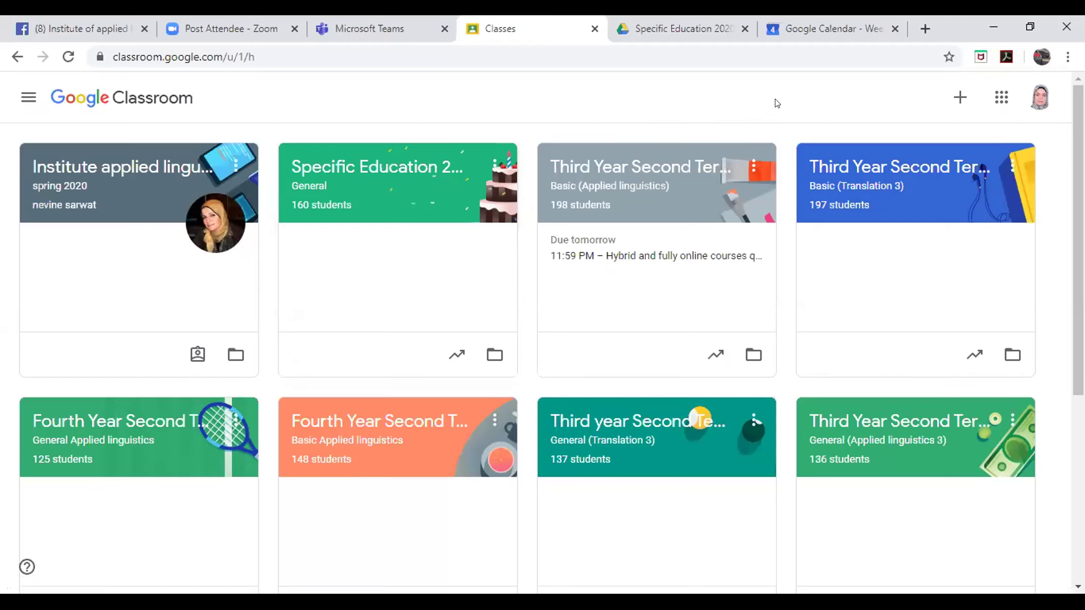
# Start creating a new class and accept the notice about not using Classroom at a school with students
pyautogui.click(960, 98)
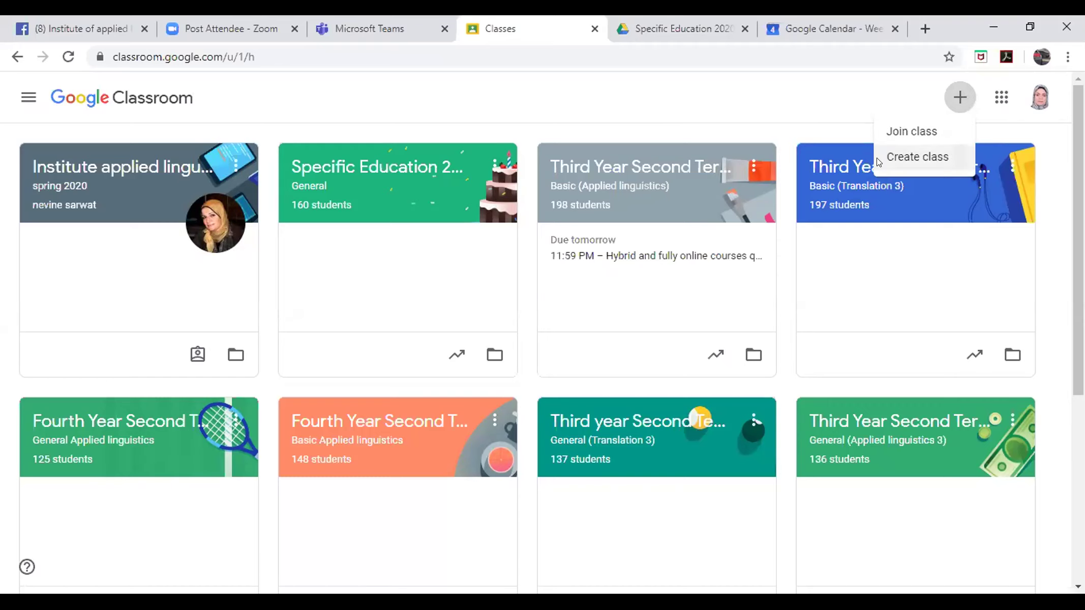
pyautogui.click(917, 158)
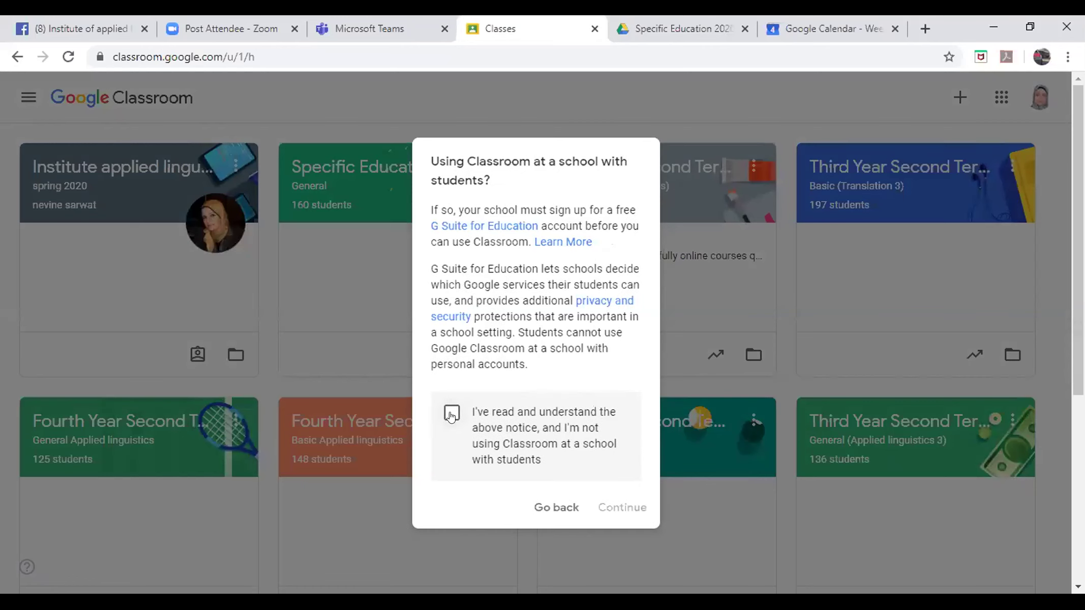
pyautogui.click(601, 443)
pyautogui.click(634, 504)
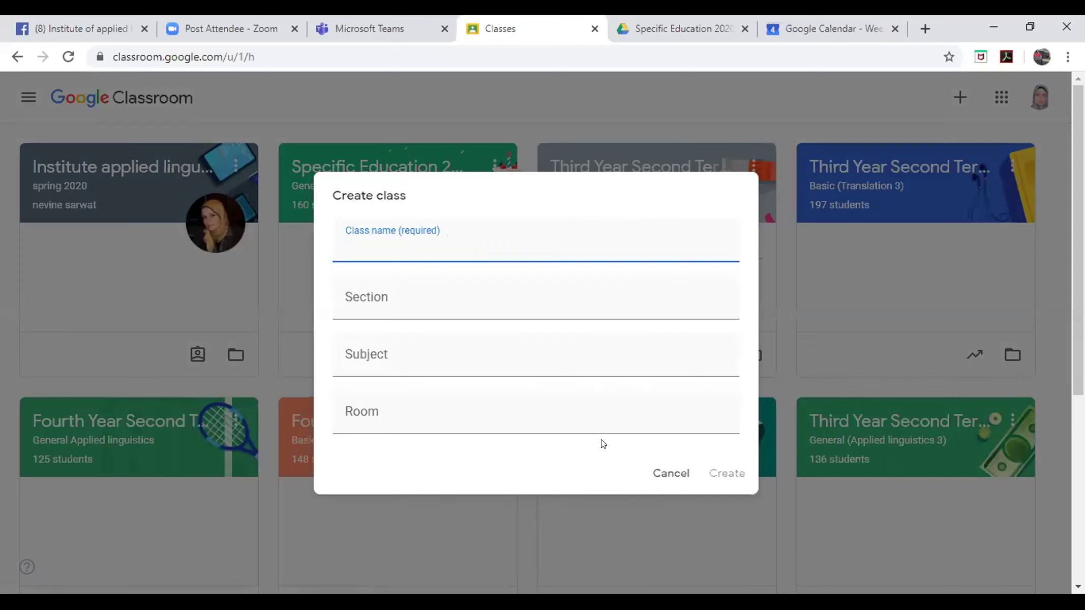
# Create the class with the name trial, subject English and room 20, leaving the section empty
pyautogui.write('trial')
pyautogui.click(377, 305)
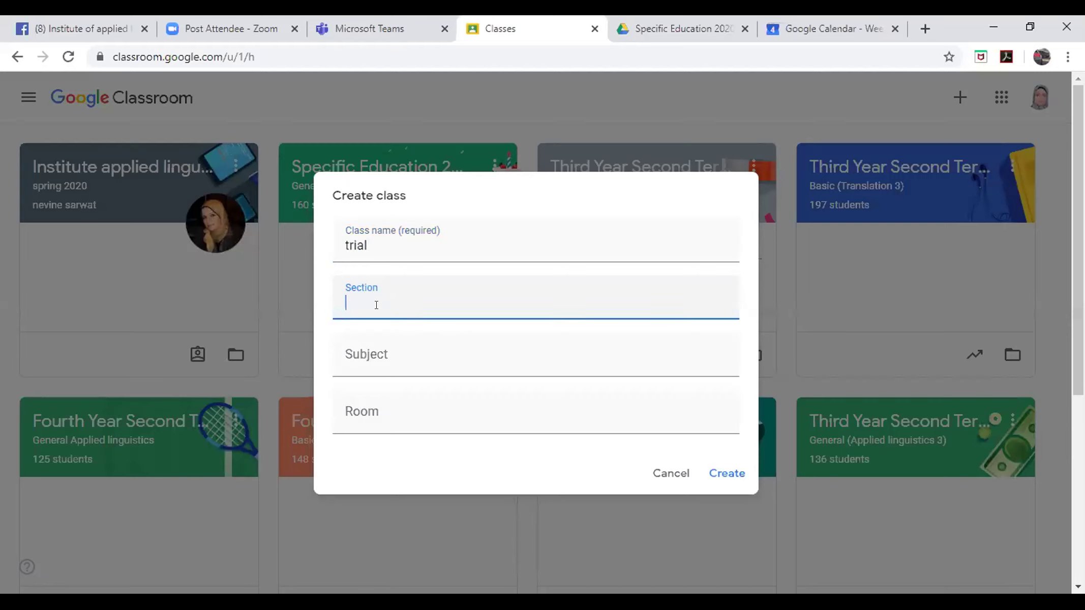
pyautogui.click(373, 364)
pyautogui.write('English')
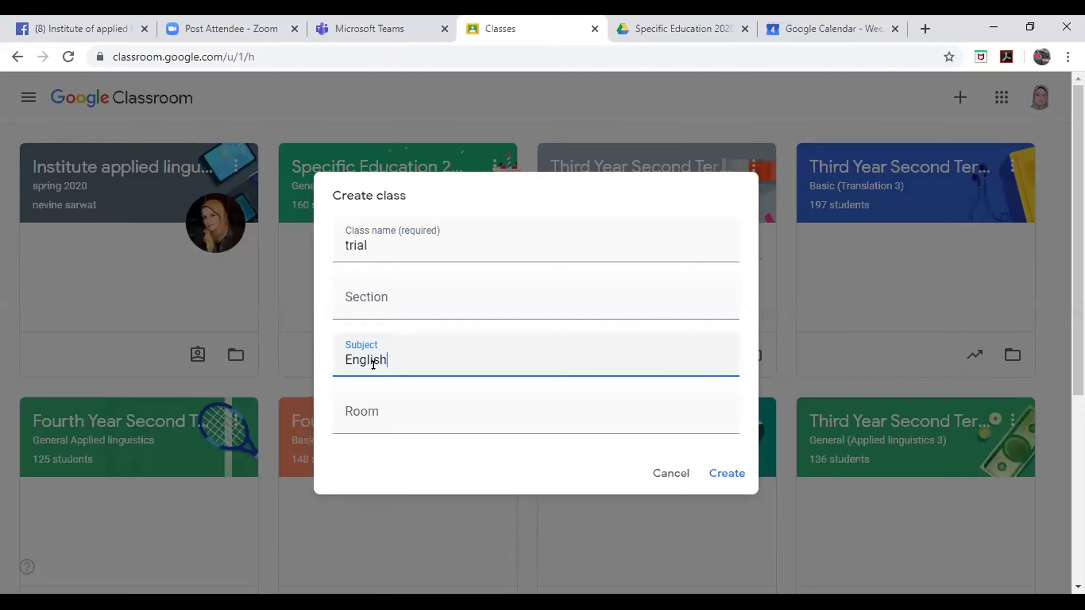
pyautogui.click(376, 404)
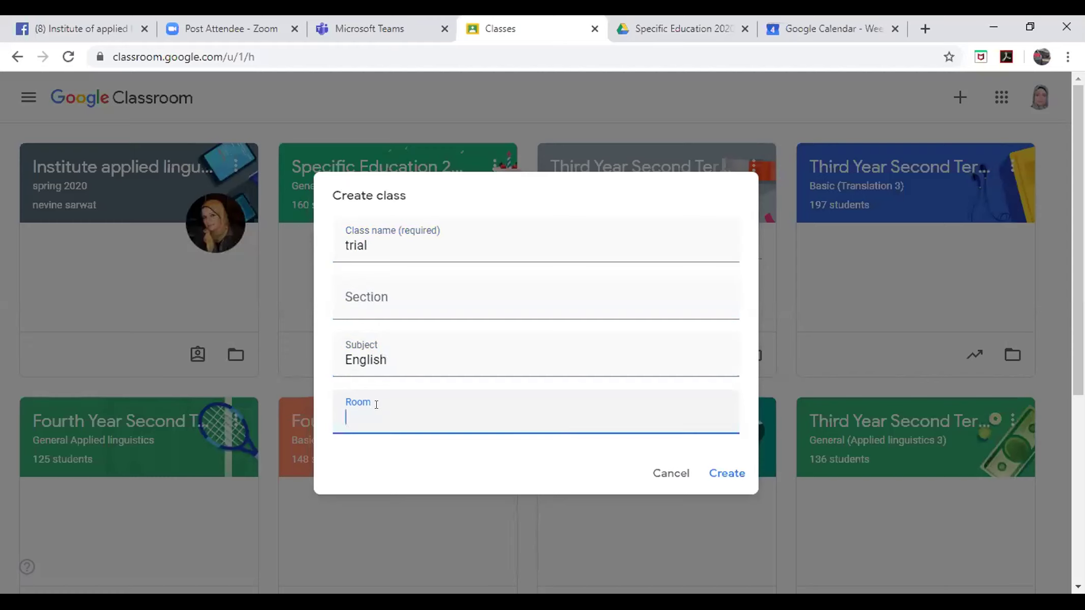
pyautogui.write('20')
pyautogui.click(726, 474)
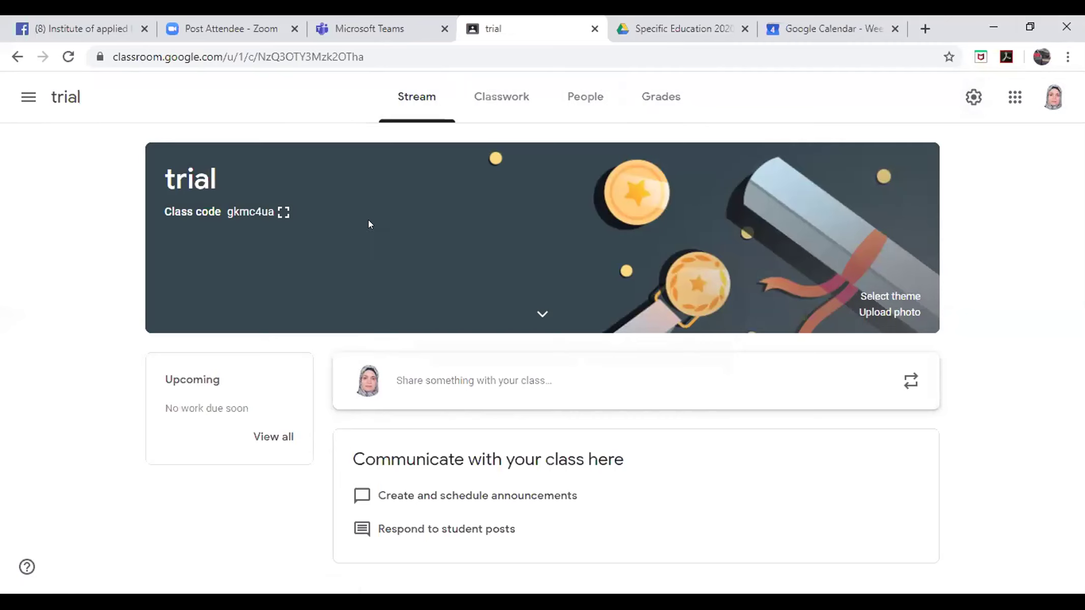
# Open the archived classes from the list of classes
pyautogui.click(29, 98)
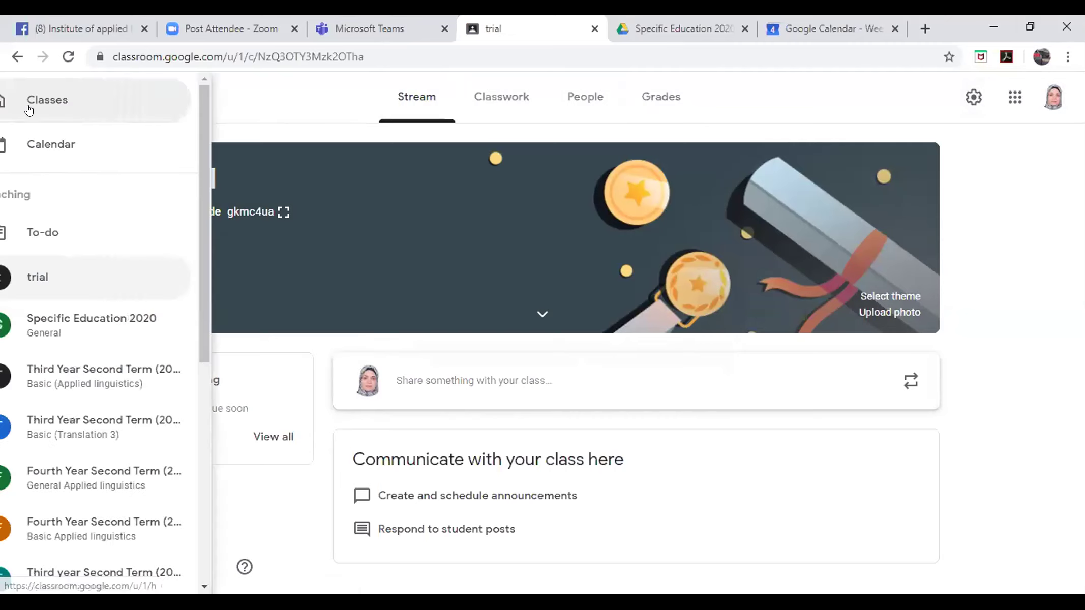
pyautogui.moveTo(231, 161); pyautogui.dragTo(232, 177)
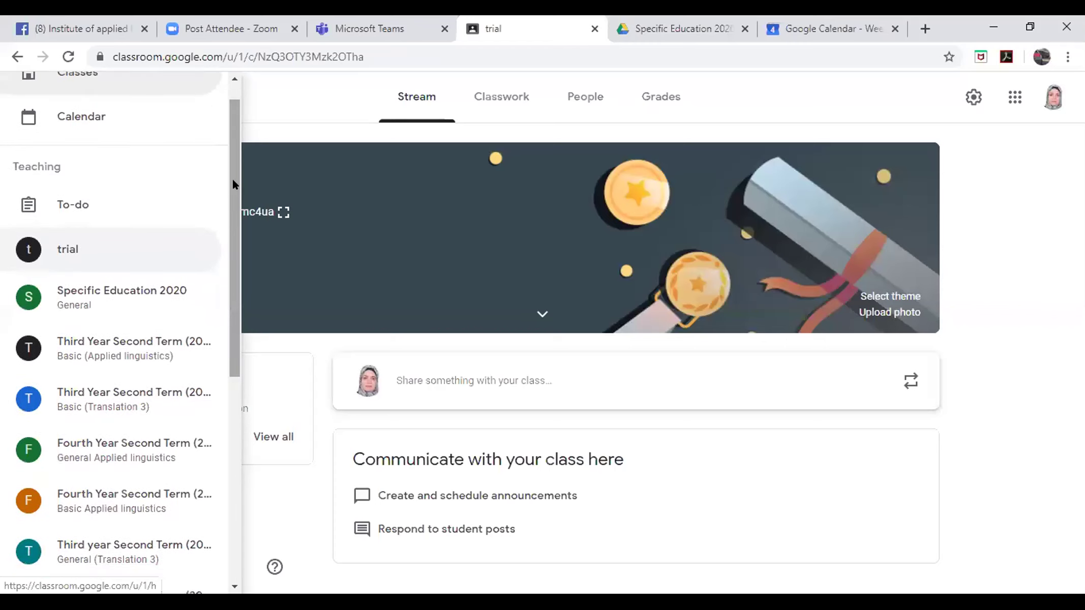
pyautogui.scroll(-7, 159, 507)
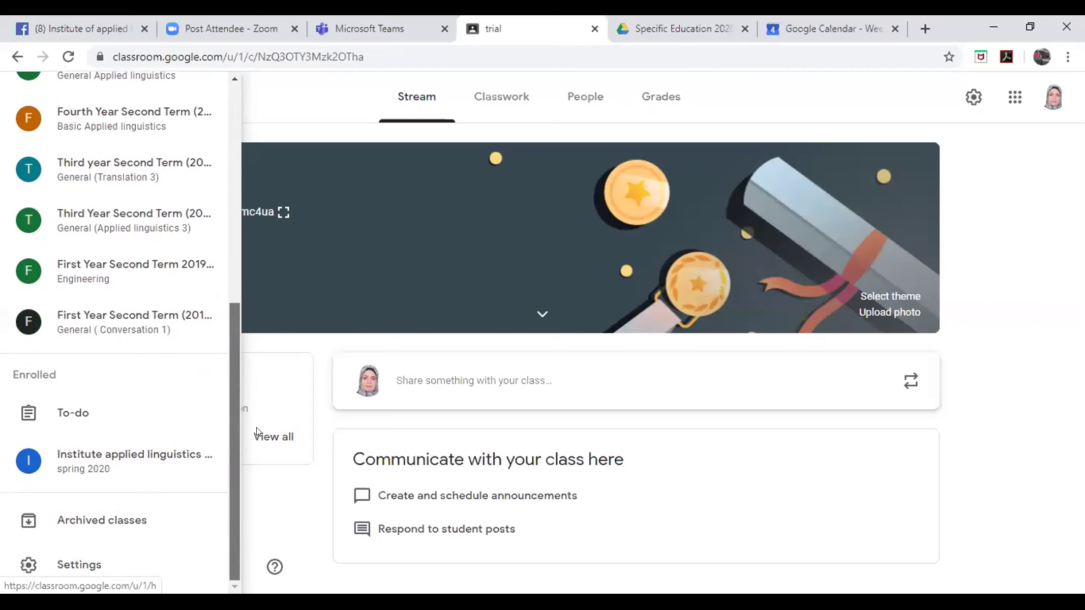
pyautogui.click(148, 520)
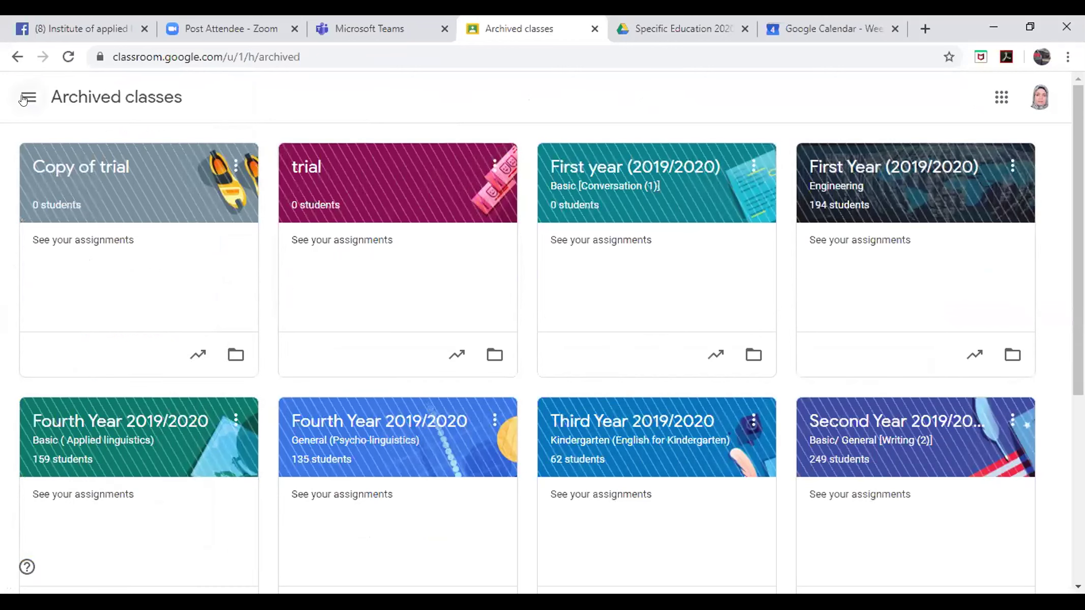
# Delete the archived class Copy of trial permanently
pyautogui.click(234, 166)
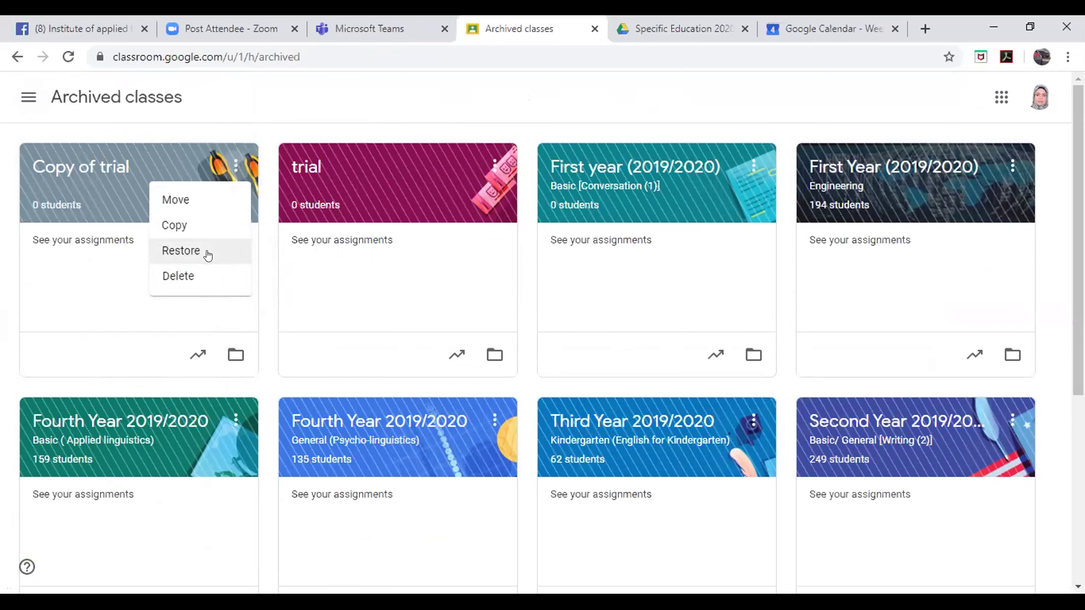
pyautogui.click(208, 274)
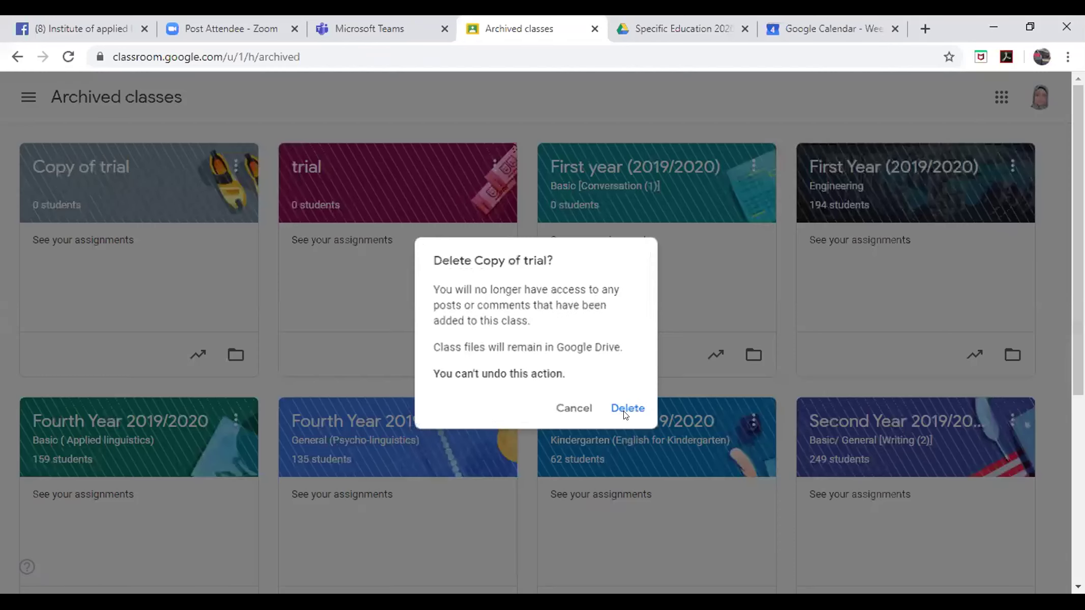
pyautogui.click(624, 412)
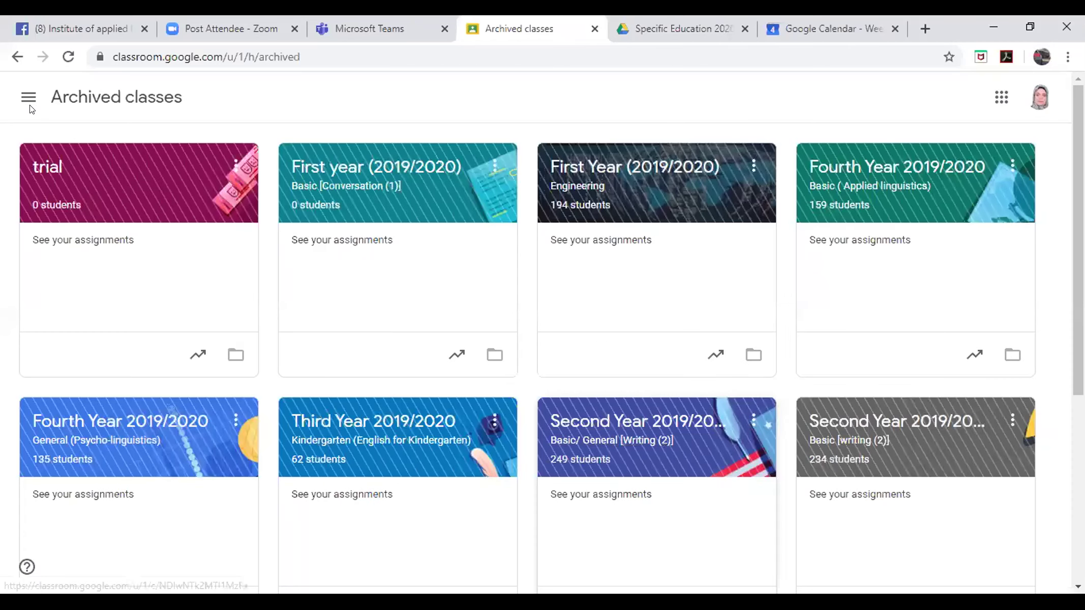
# Look through the profile and notification options in the Classroom settings, and return to the trial class
pyautogui.click(29, 100)
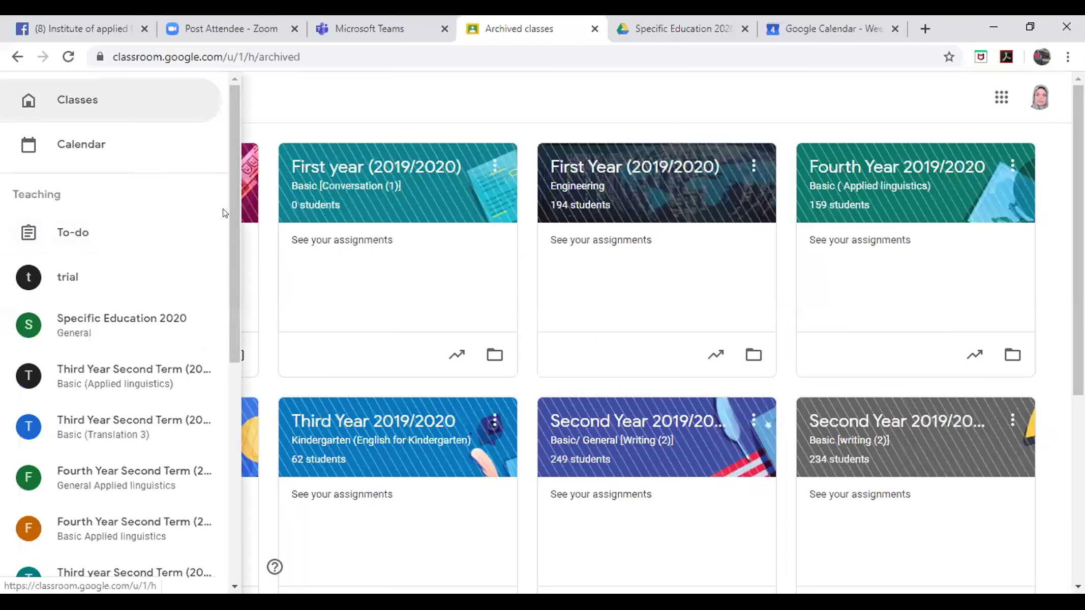
pyautogui.moveTo(233, 213); pyautogui.dragTo(137, 561)
pyautogui.click(135, 563)
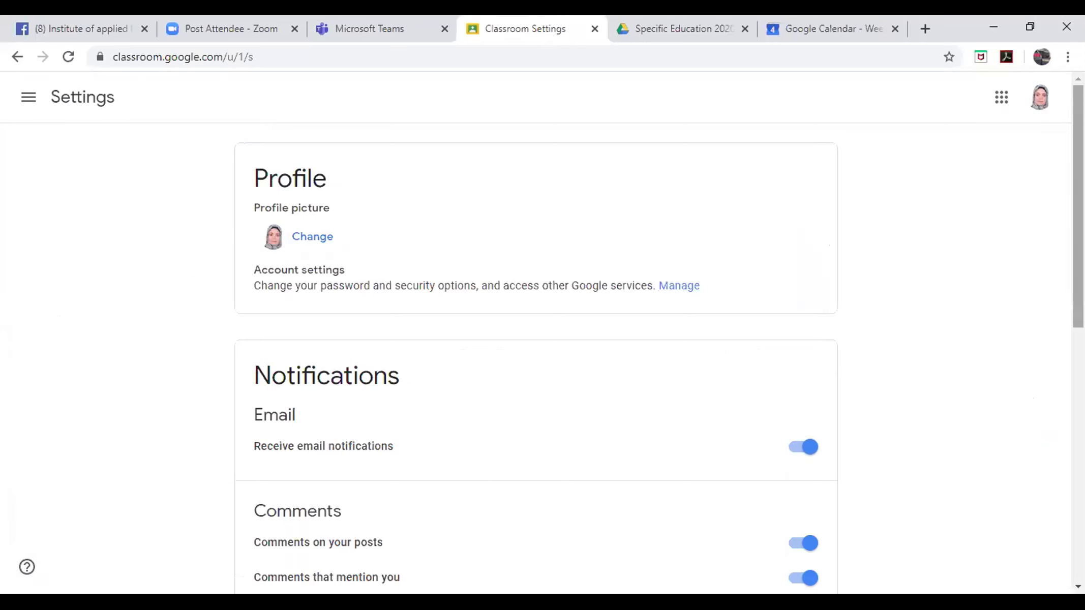
pyautogui.scroll(-4, 660, 356)
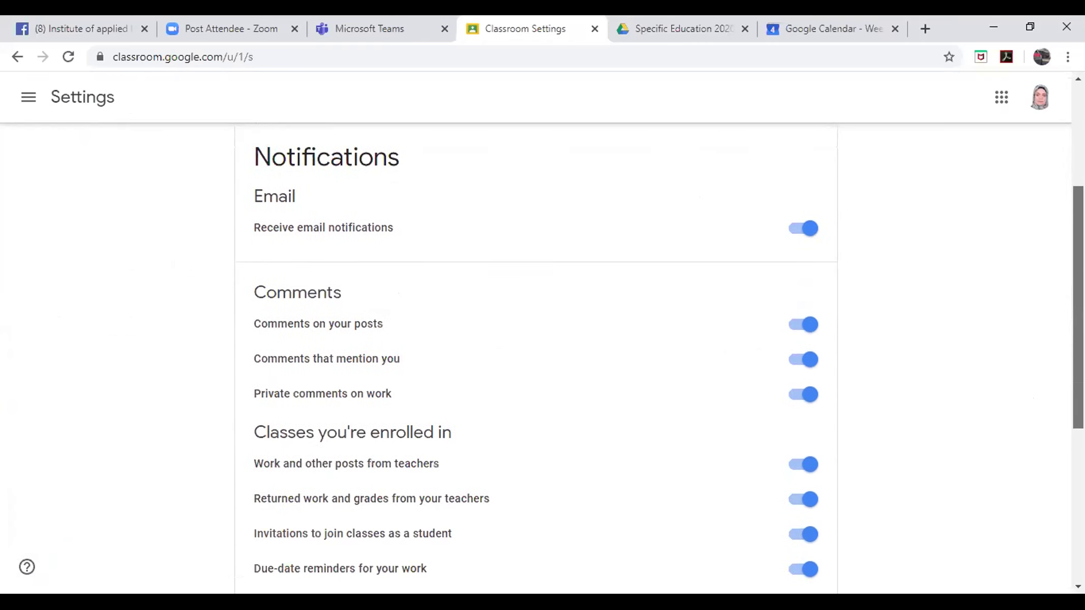
pyautogui.scroll(-2, 660, 356)
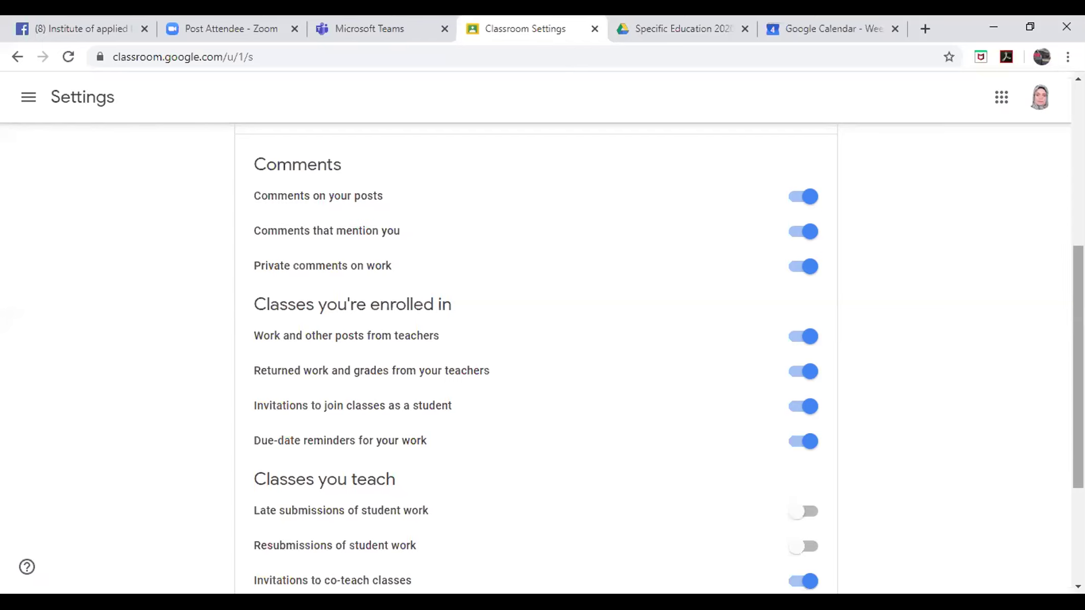
pyautogui.scroll(-3, 1079, 366)
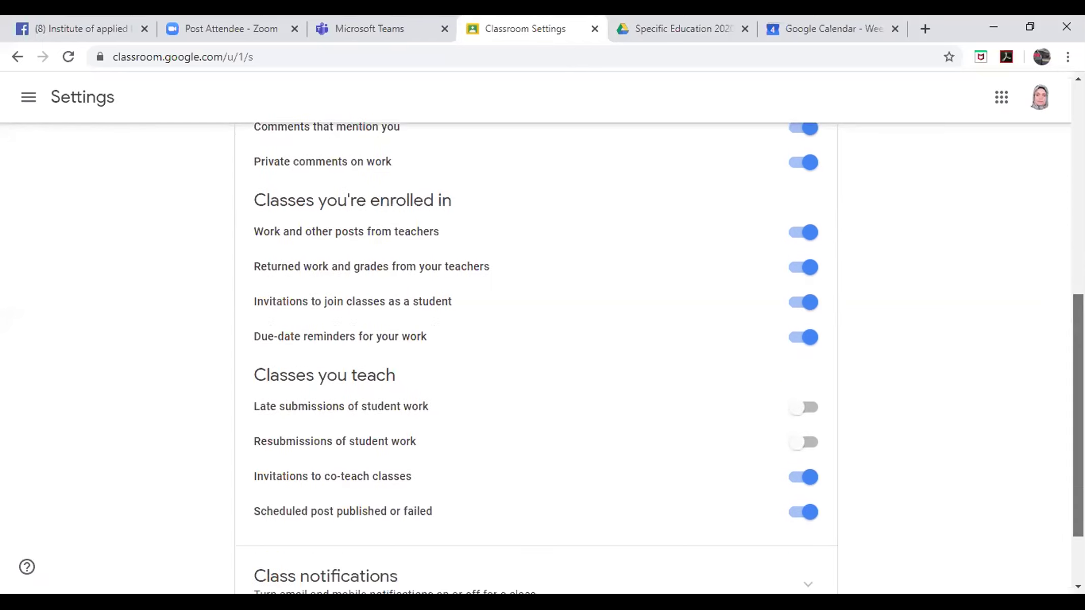
pyautogui.scroll(-1, 1079, 367)
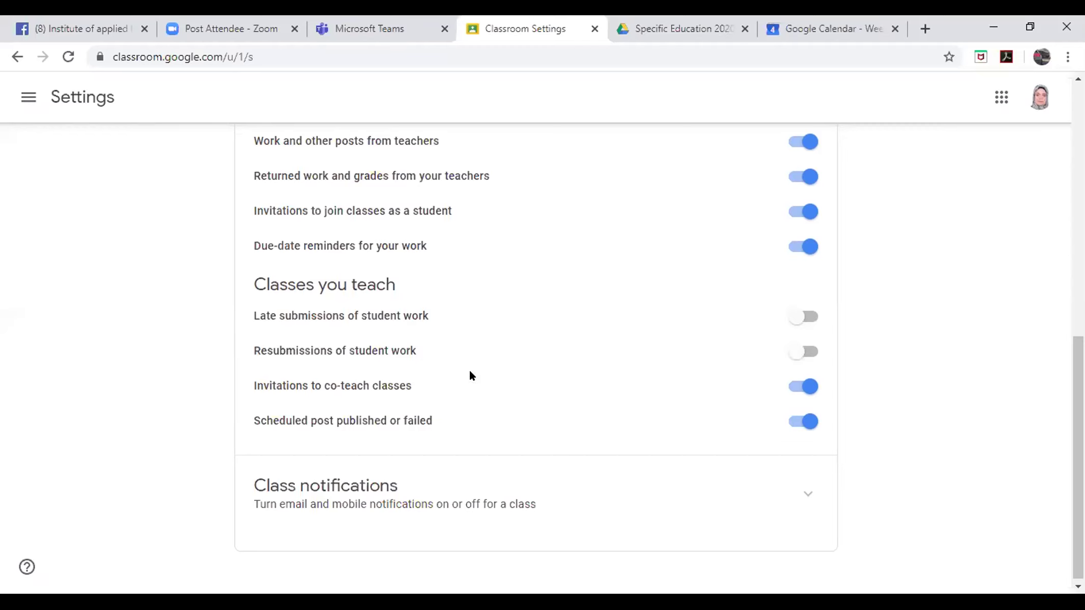
pyautogui.moveTo(1078, 379); pyautogui.dragTo(1051, 137)
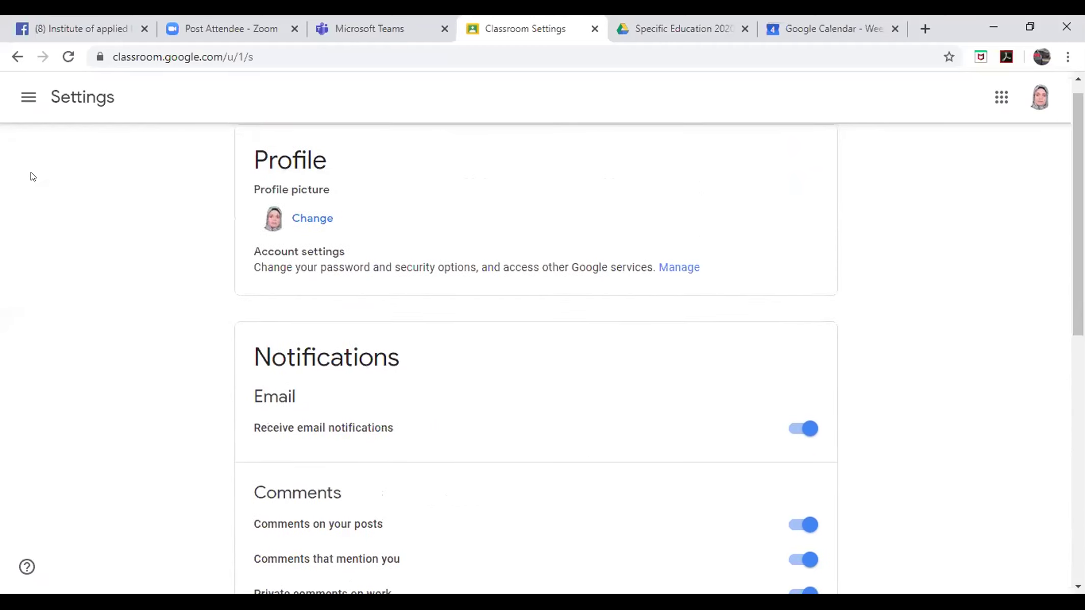
pyautogui.click(29, 98)
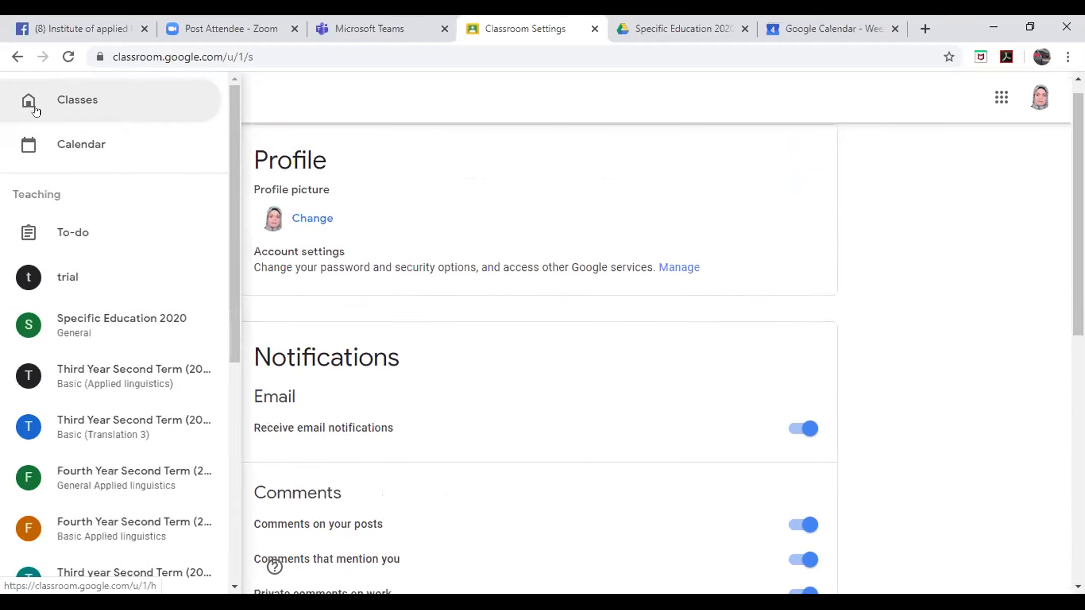
pyautogui.click(123, 274)
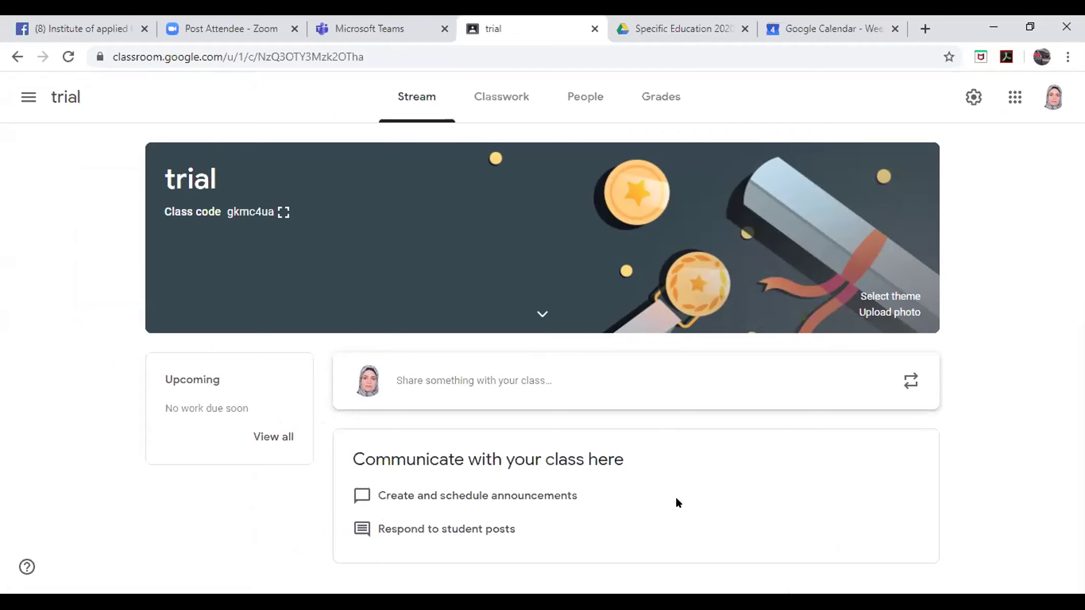
# Look through the reusable posts of the class Third Year Second Term (2019/2020) Basic (Applied linguistics), without reusing any
pyautogui.click(910, 390)
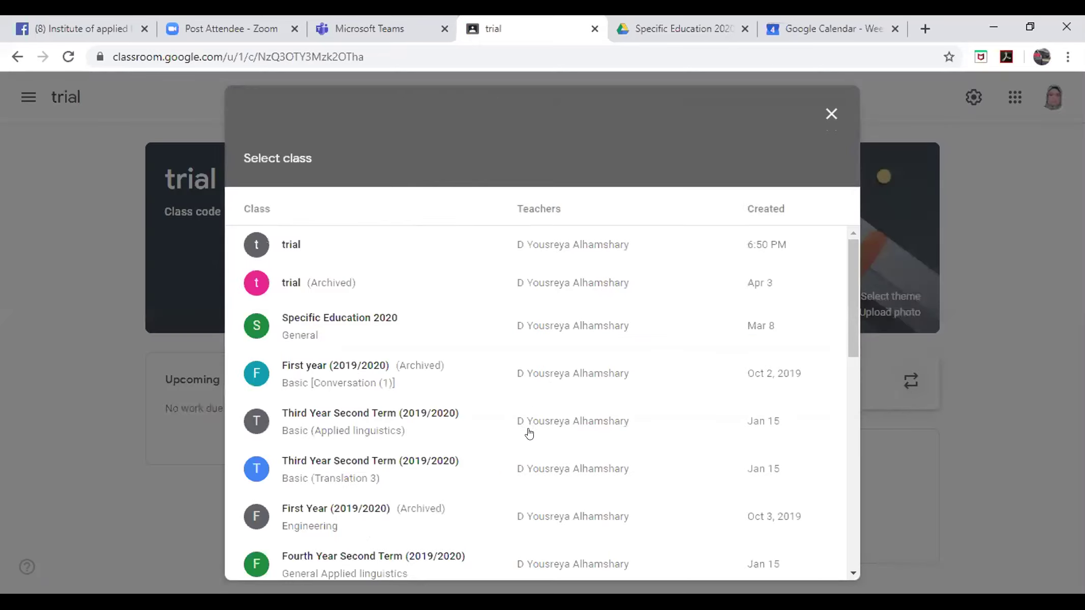
pyautogui.click(398, 430)
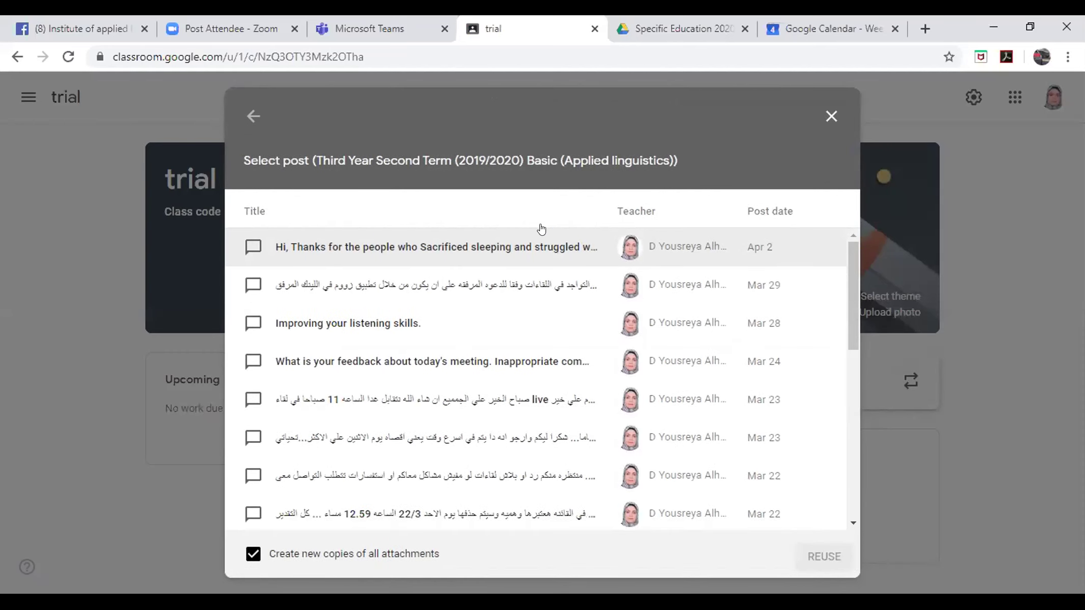
pyautogui.click(827, 118)
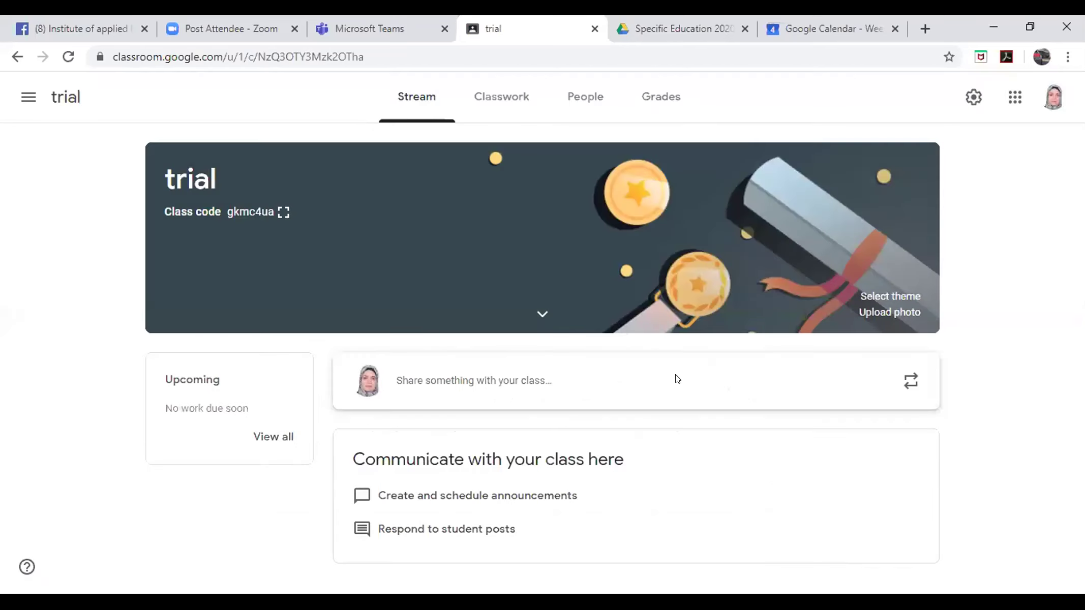
# Post the announcement Hello to all students of the trial class, checking the attachment and scheduling options first
pyautogui.click(677, 379)
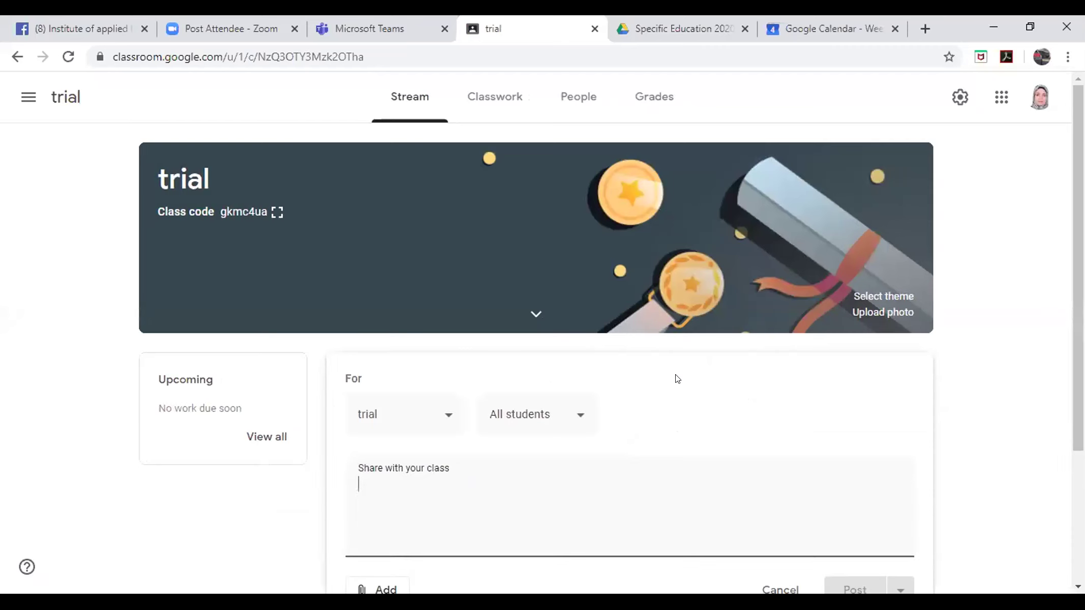
pyautogui.write('Hello')
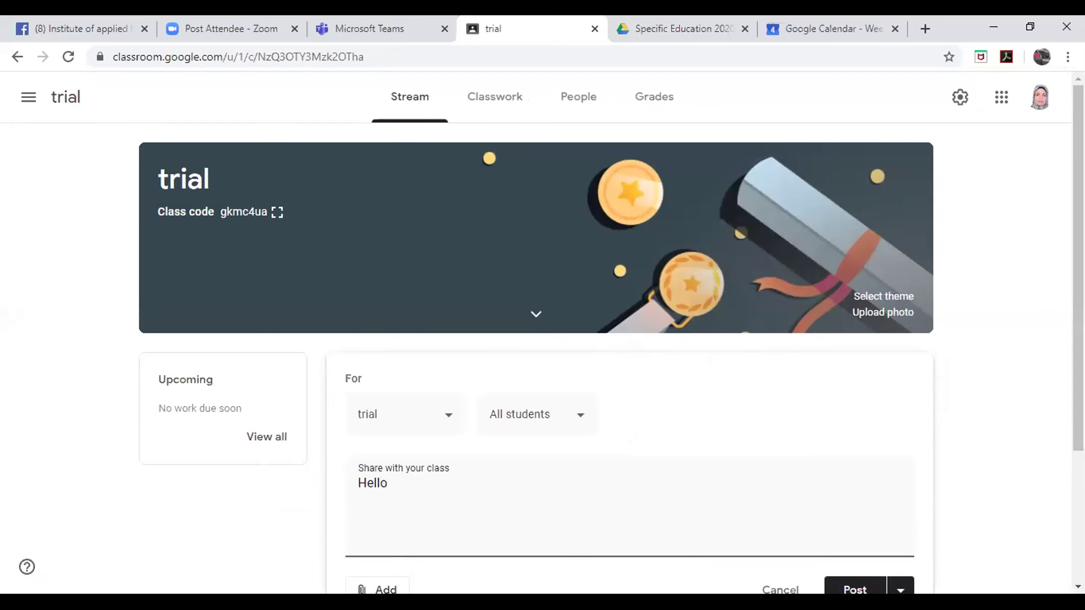
pyautogui.scroll(-2, 867, 452)
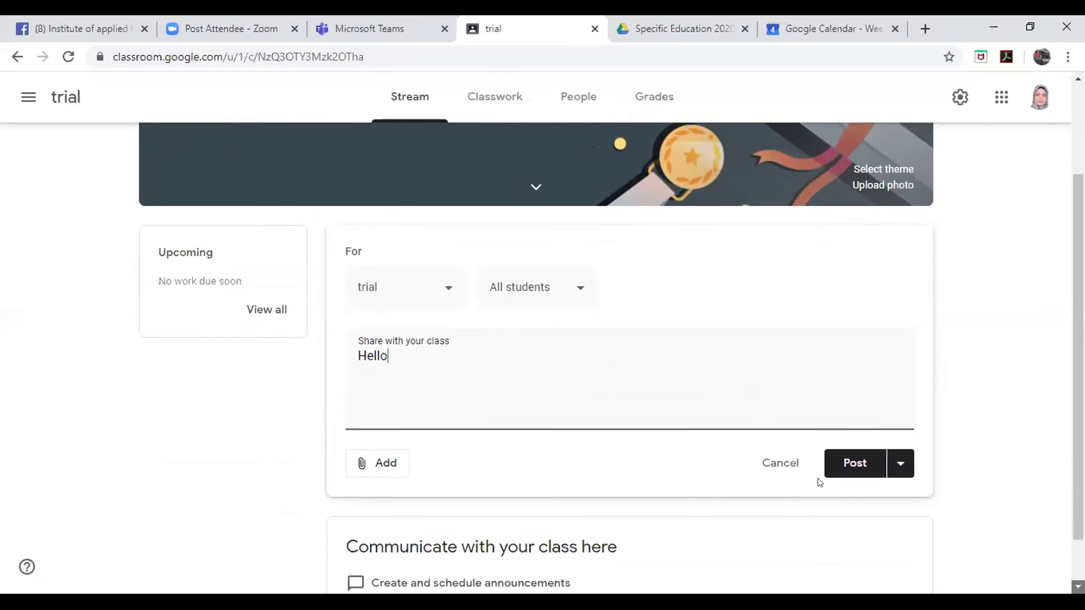
pyautogui.click(398, 472)
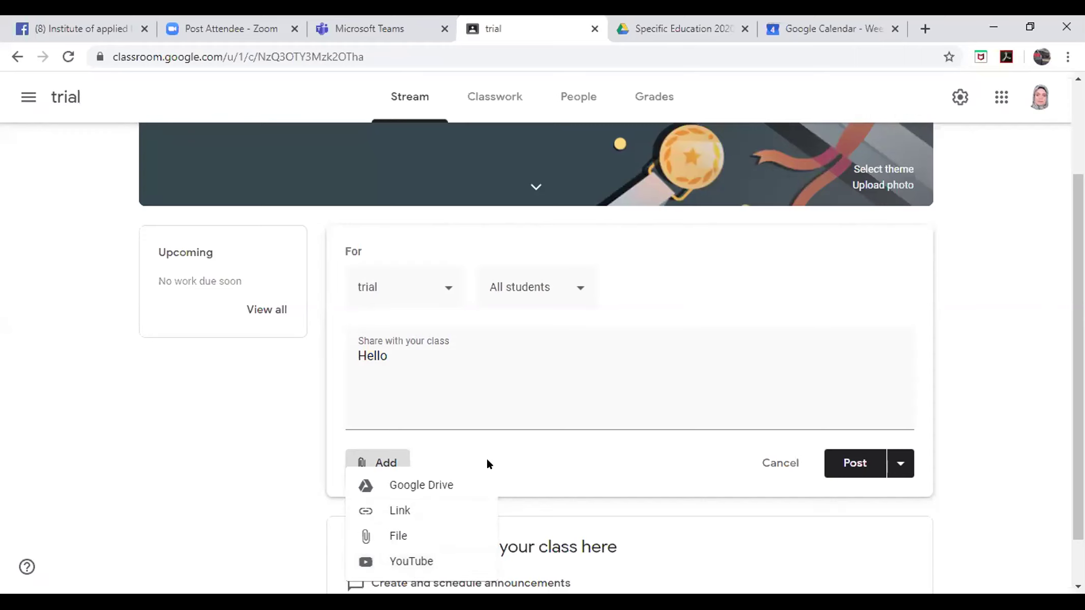
pyautogui.click(574, 469)
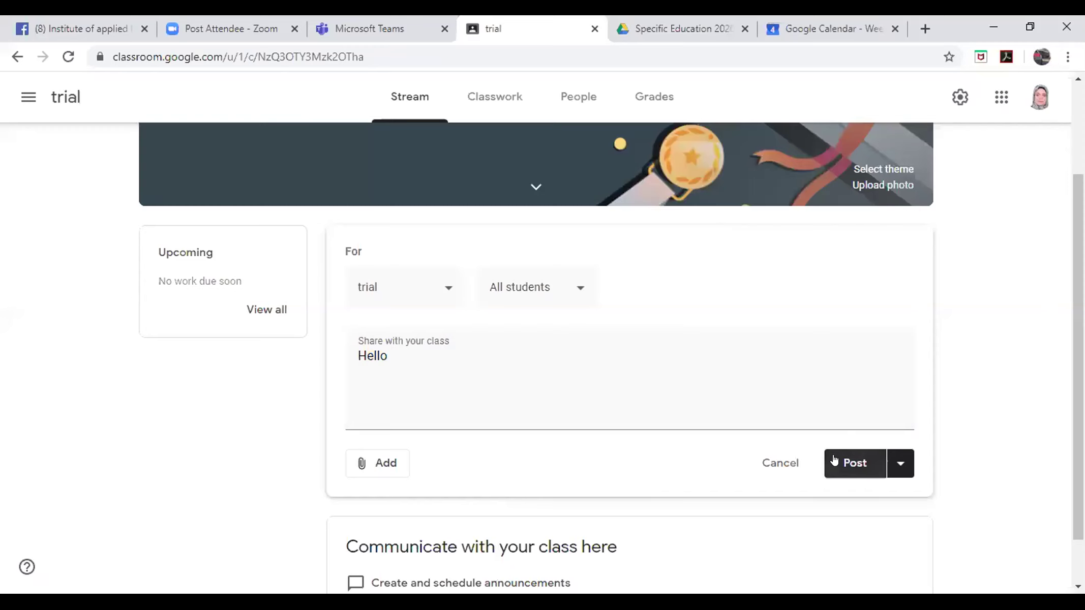
pyautogui.click(901, 466)
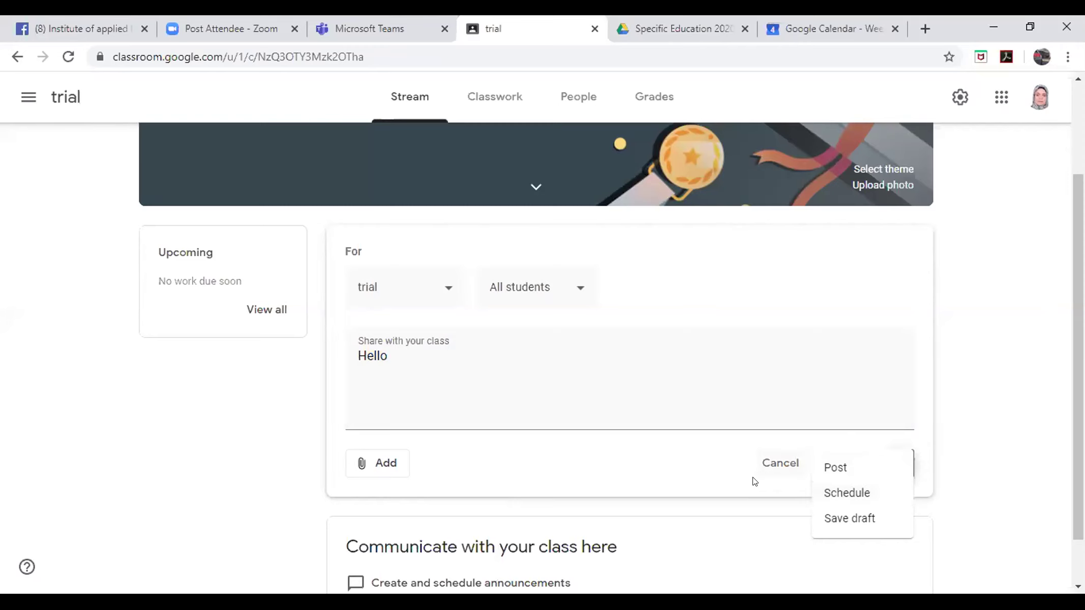
pyautogui.click(739, 490)
pyautogui.click(856, 464)
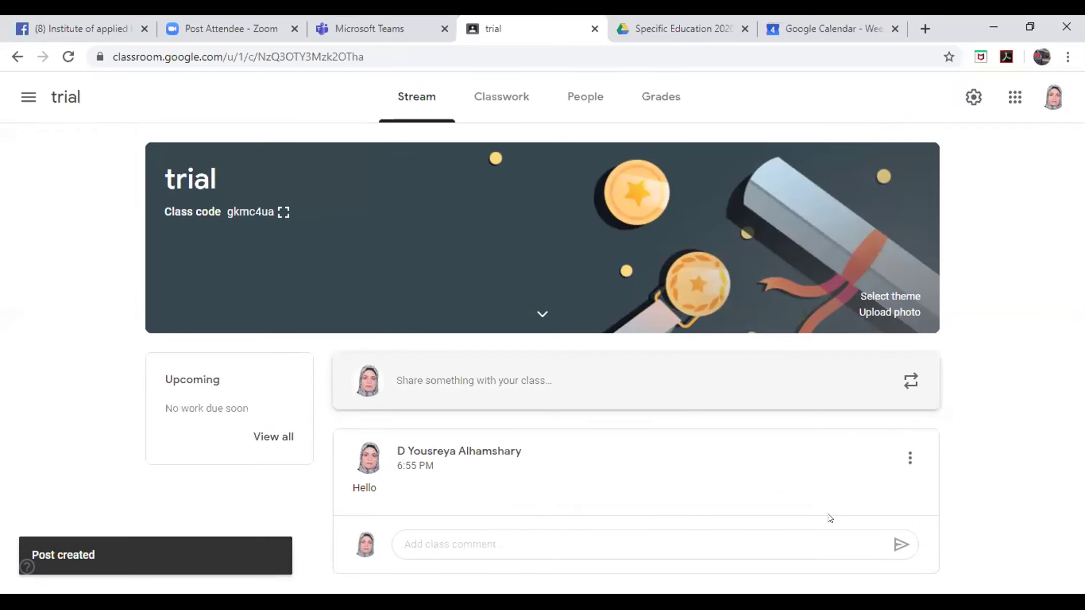
pyautogui.click(822, 541)
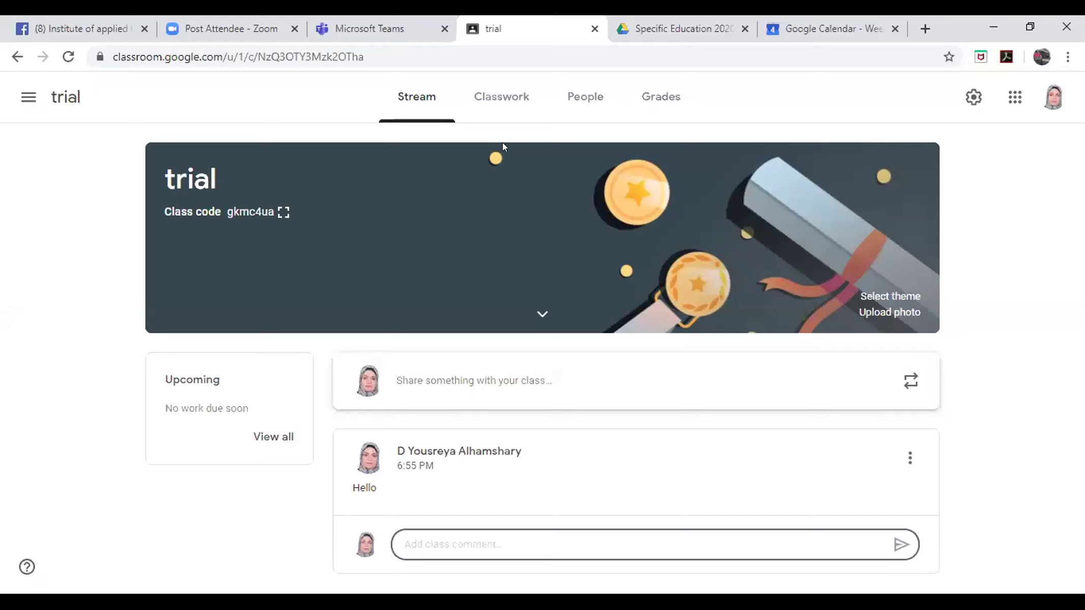
# Add a topic named topic one to the classwork of the trial class
pyautogui.click(510, 104)
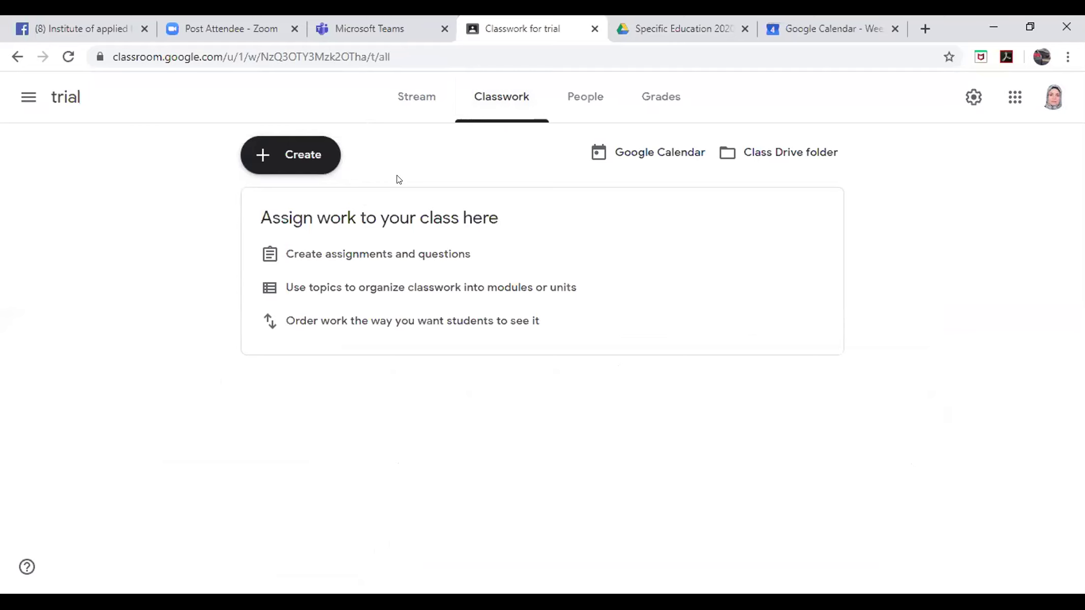
pyautogui.click(314, 164)
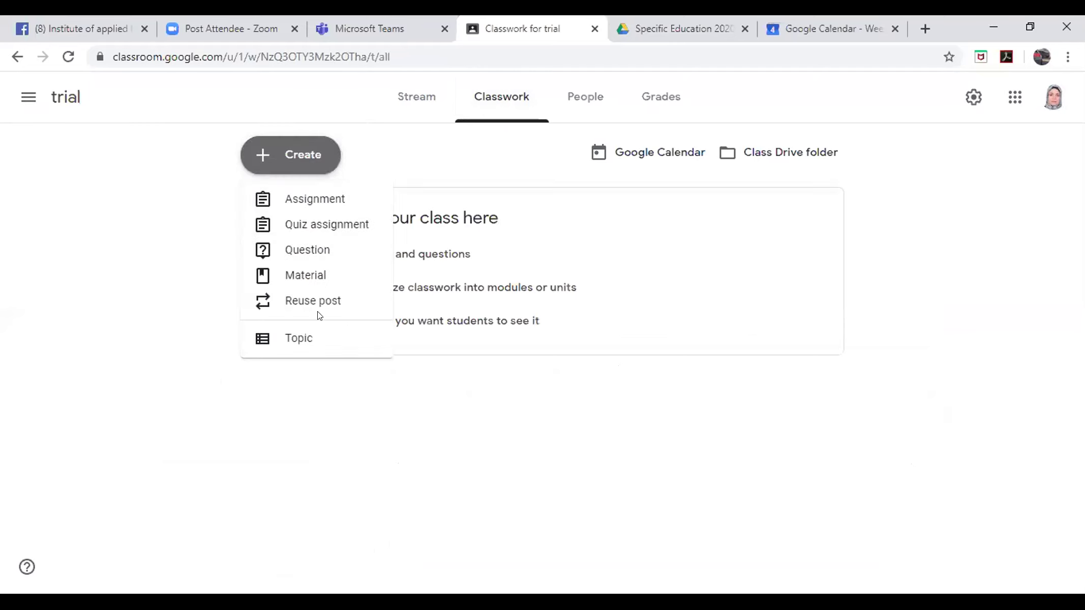
pyautogui.click(311, 344)
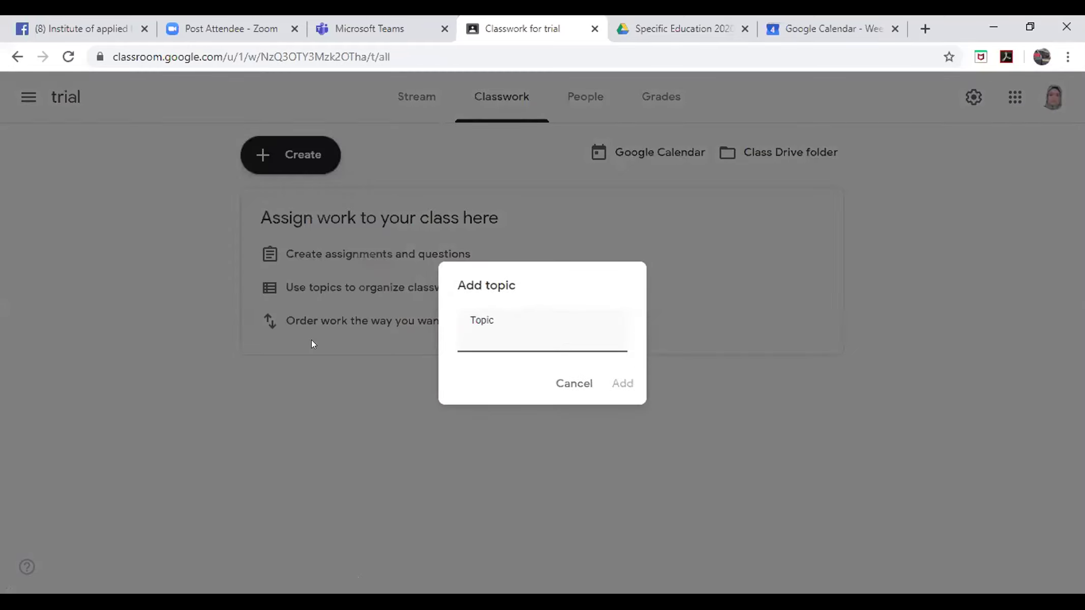
pyautogui.write('topic one')
pyautogui.click(616, 383)
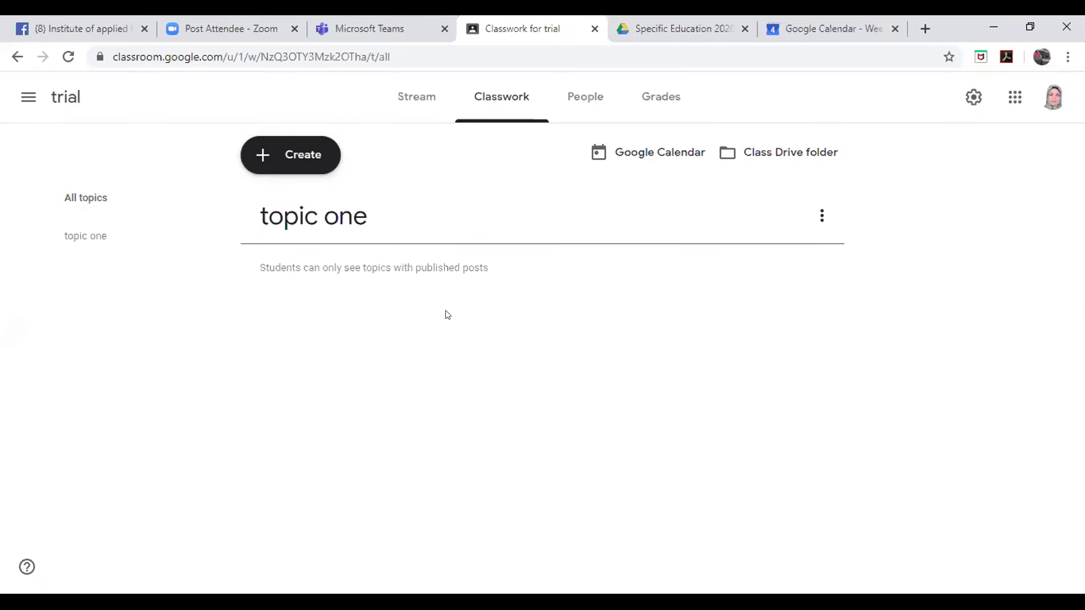
# Add a second classwork topic named subtopic
pyautogui.click(296, 155)
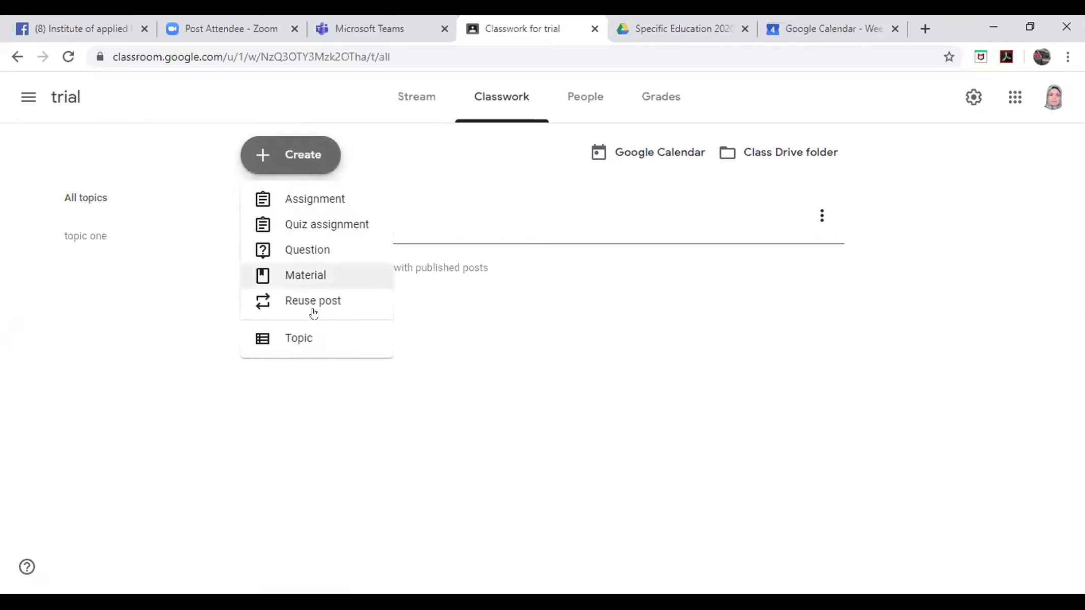
pyautogui.click(311, 352)
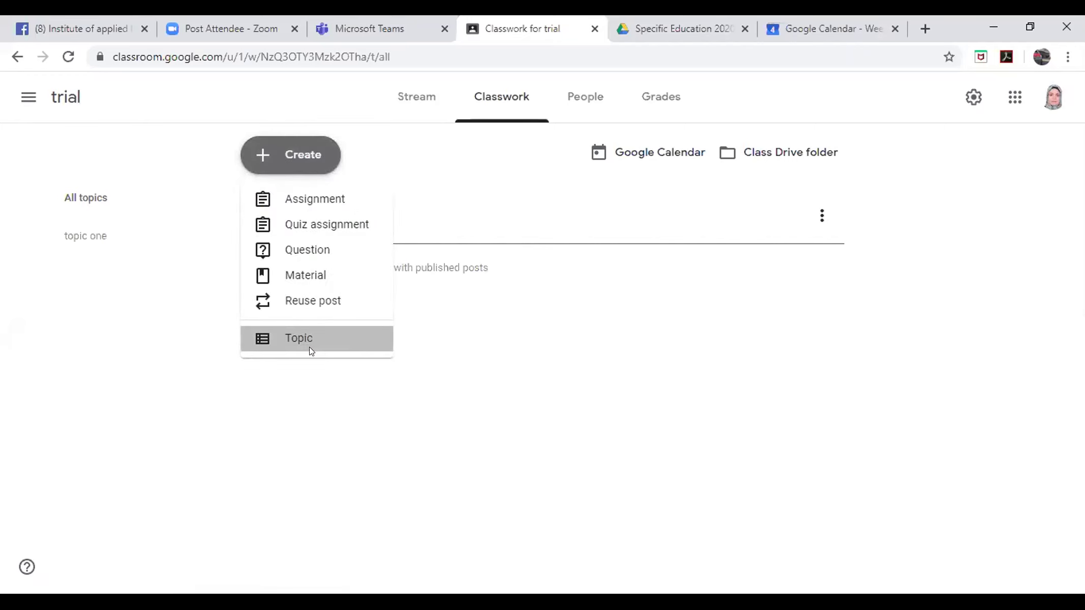
pyautogui.write('subt')
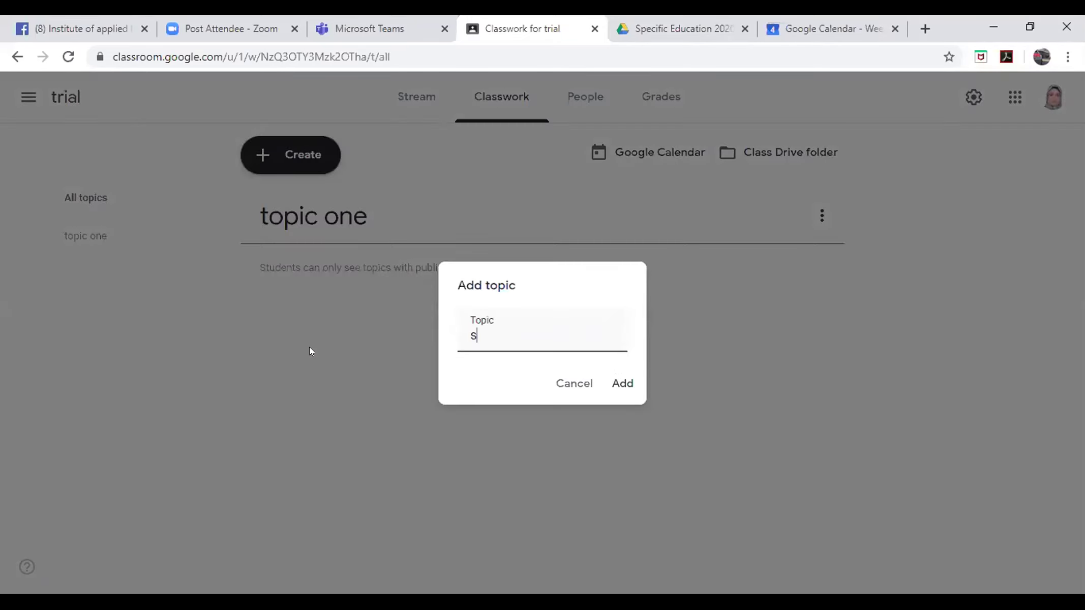
pyautogui.write('opic')
pyautogui.click(619, 386)
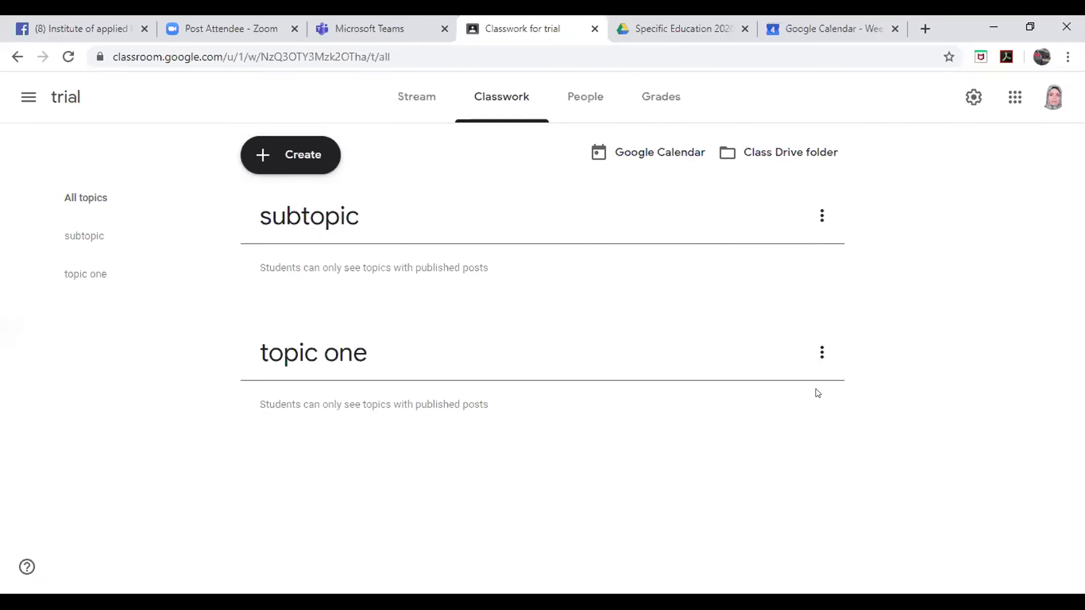
# Check the options available for both topics and rename the topic subtopic as topic two
pyautogui.click(820, 354)
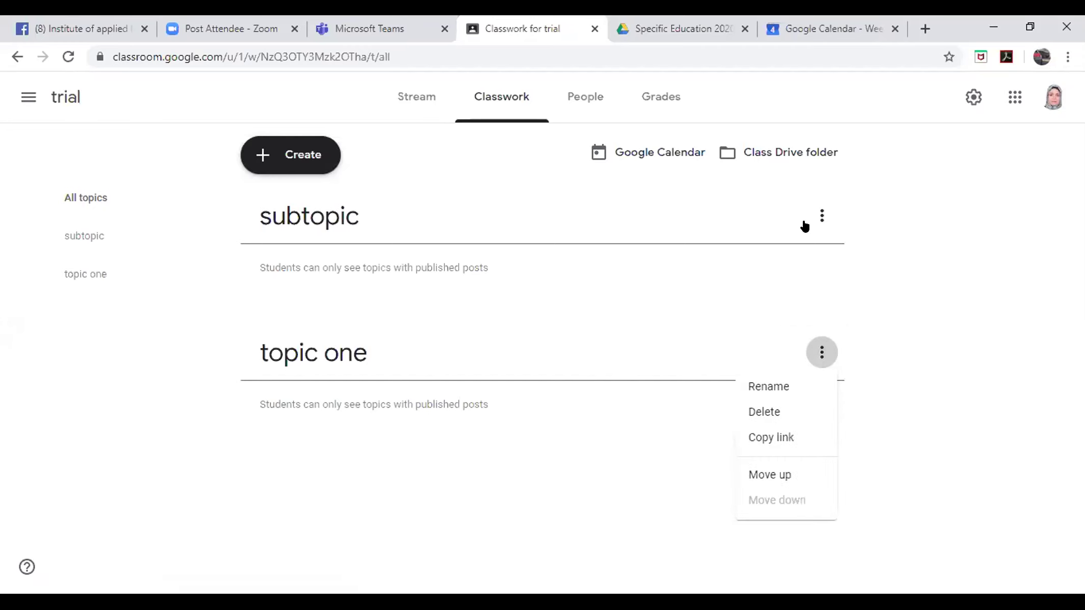
pyautogui.click(820, 216)
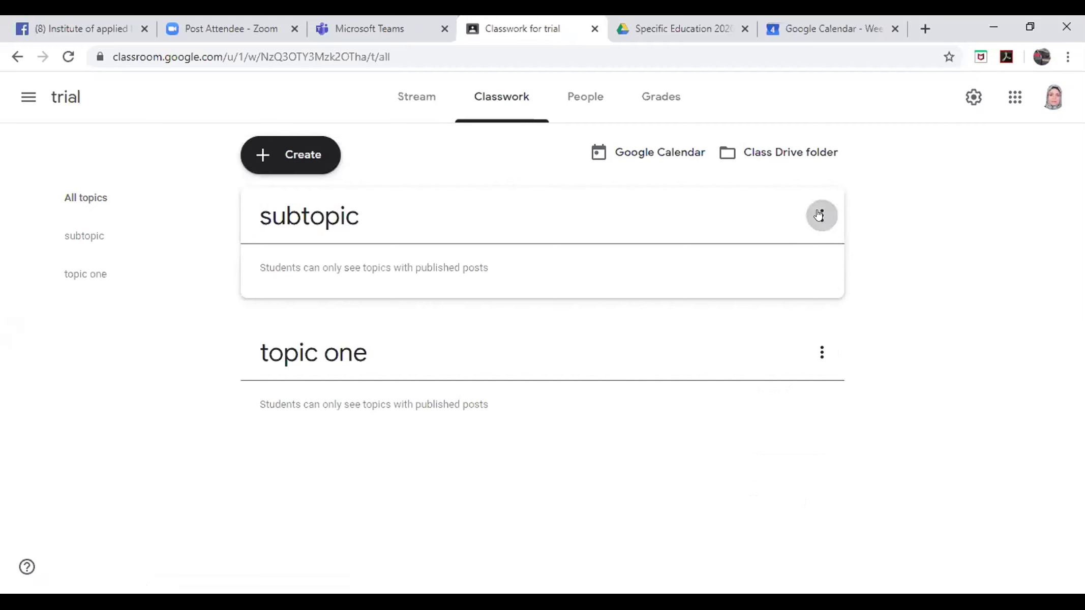
pyautogui.click(819, 216)
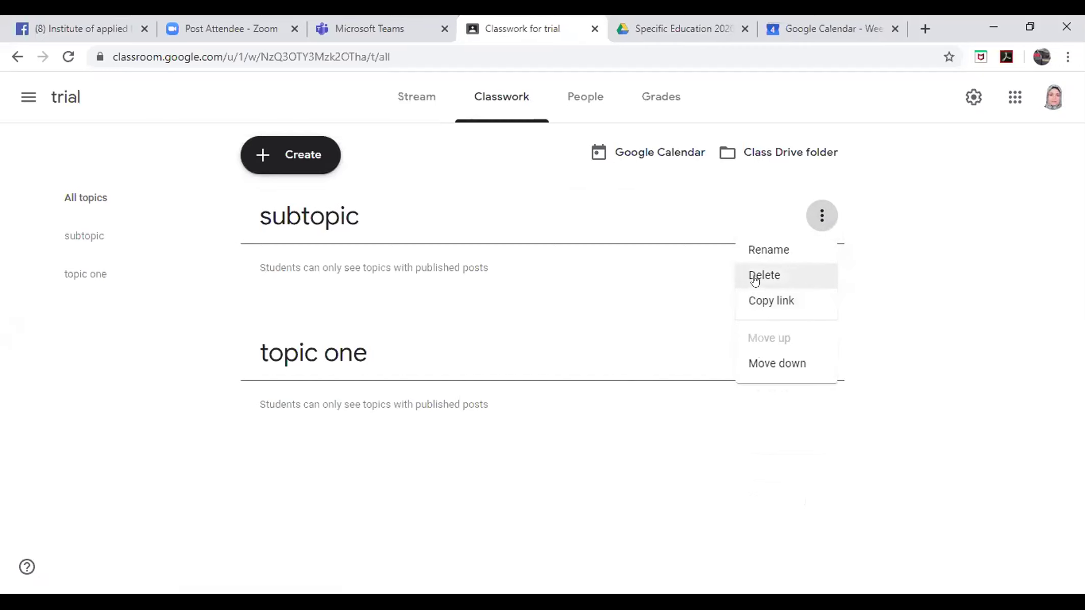
pyautogui.click(668, 304)
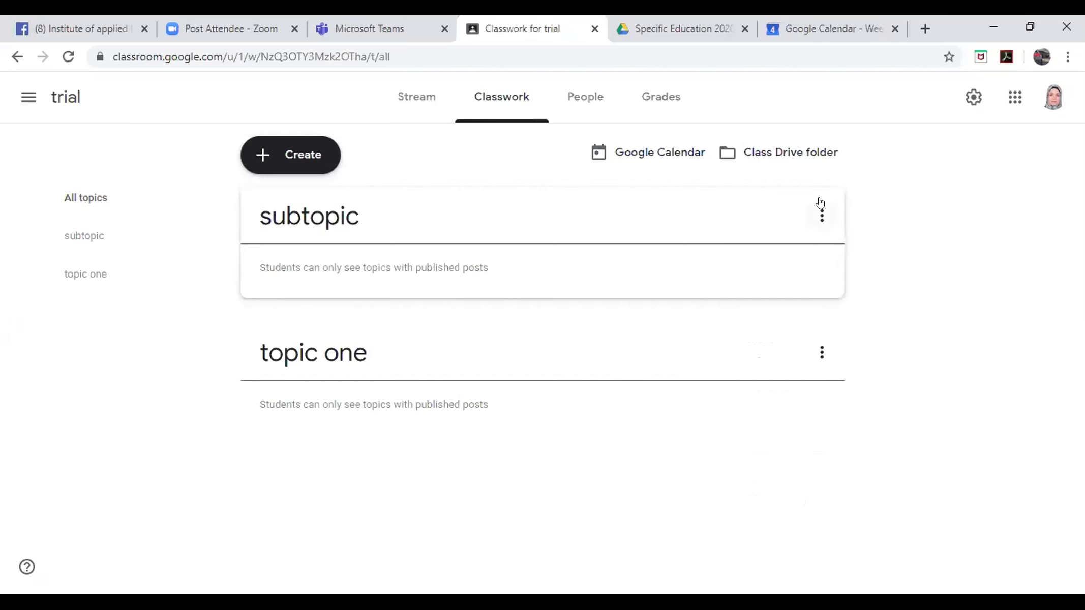
pyautogui.click(822, 216)
pyautogui.click(760, 251)
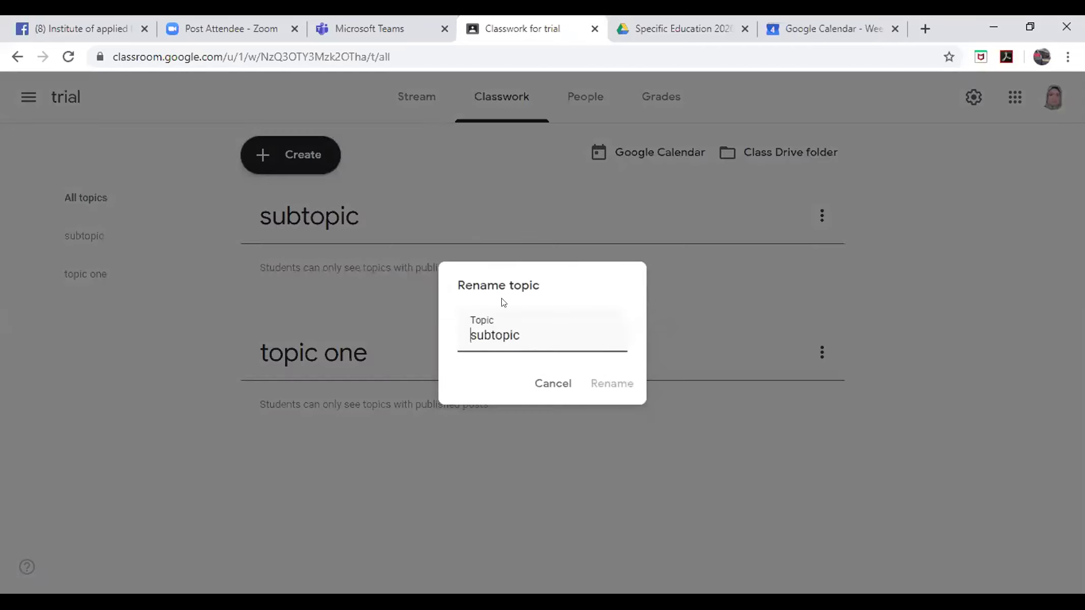
pyautogui.doubleClick(501, 331)
pyautogui.write('top')
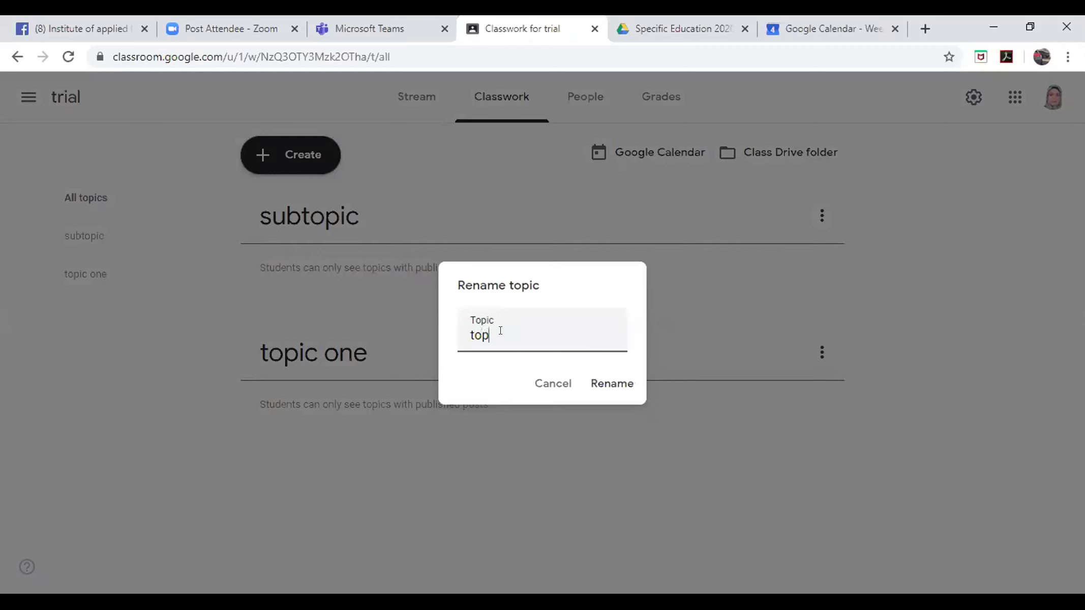
pyautogui.write('ic two')
pyautogui.click(610, 381)
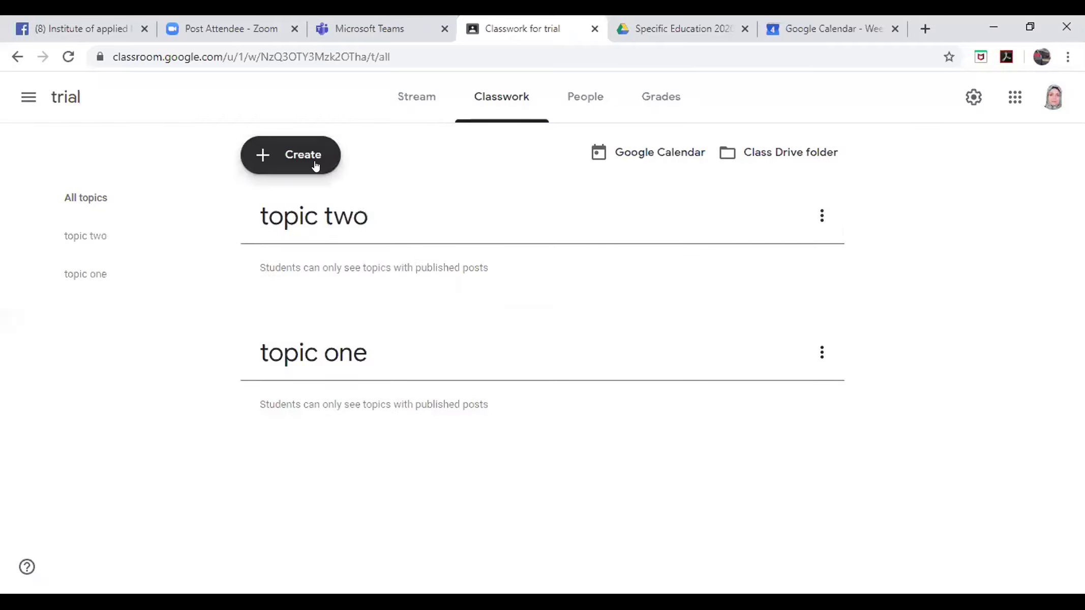
# Start a new classwork material with the title subtopic 1 and the description hello
pyautogui.click(314, 165)
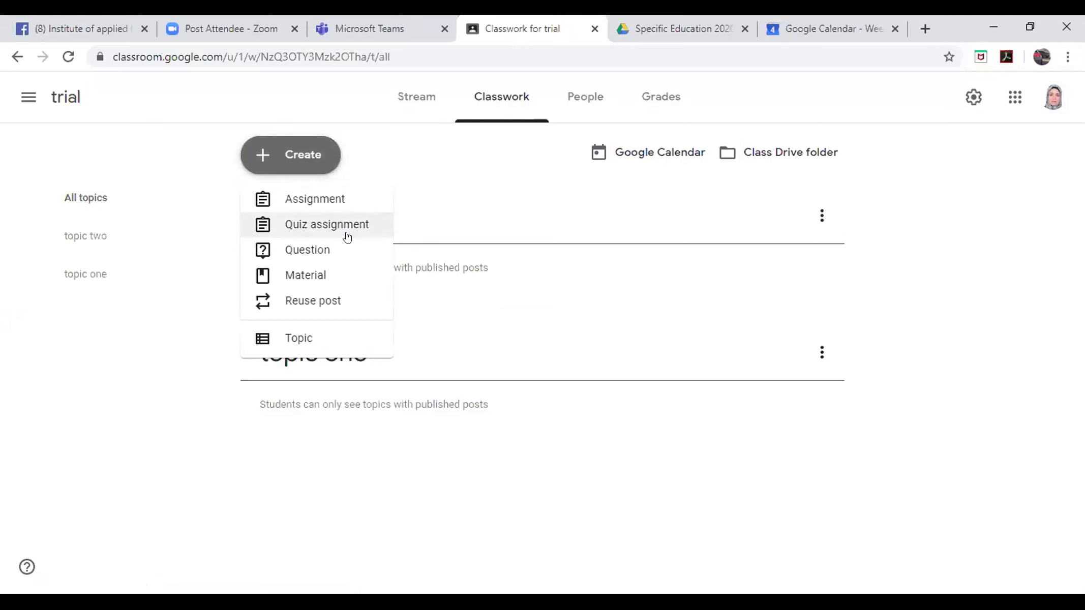
pyautogui.click(311, 270)
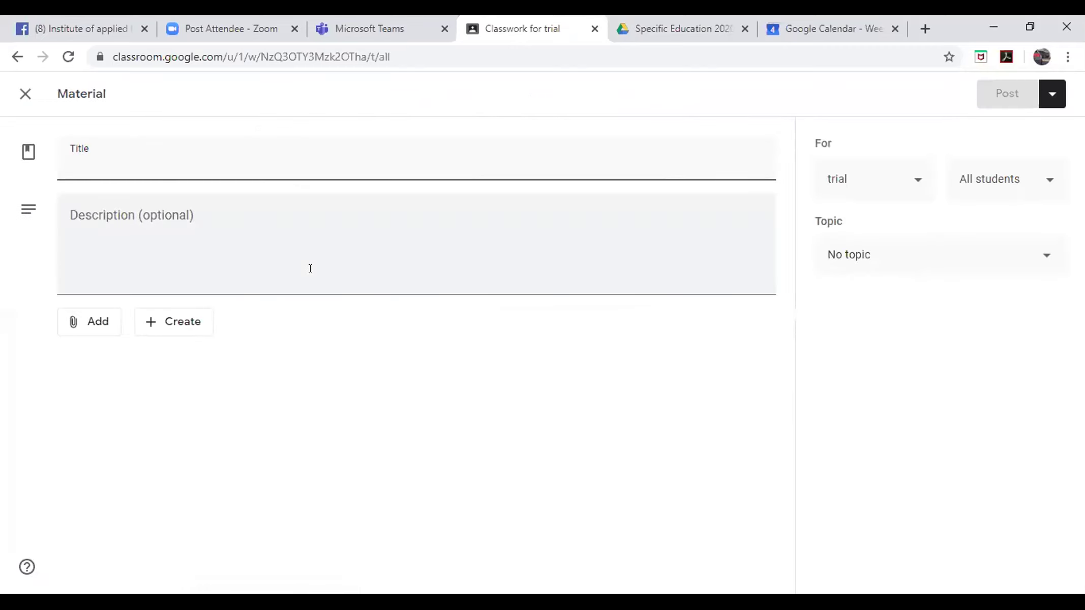
pyautogui.write('subto')
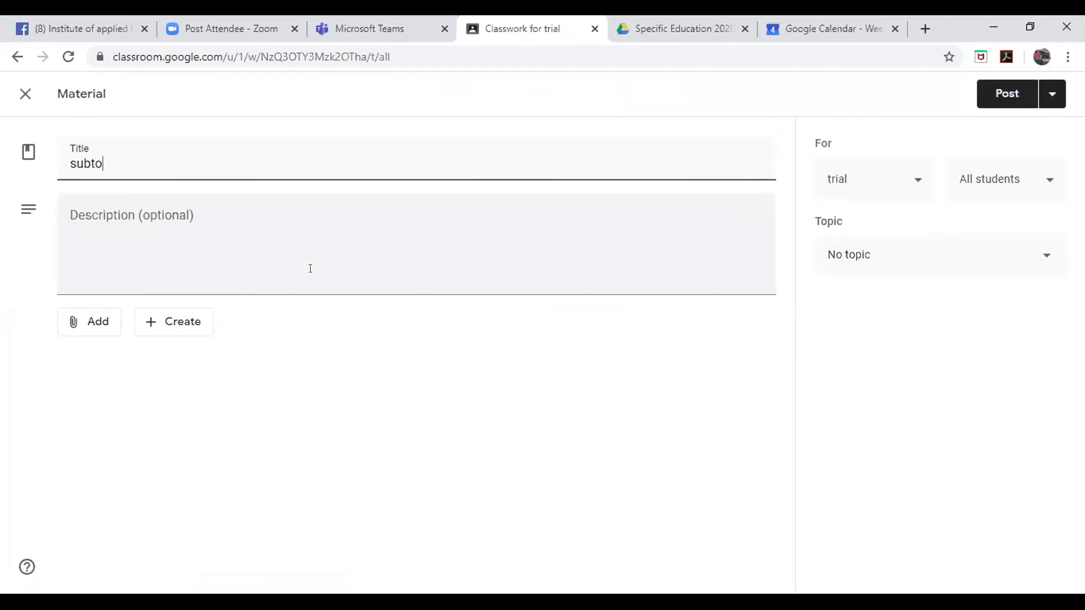
pyautogui.write('pic 1')
pyautogui.click(336, 239)
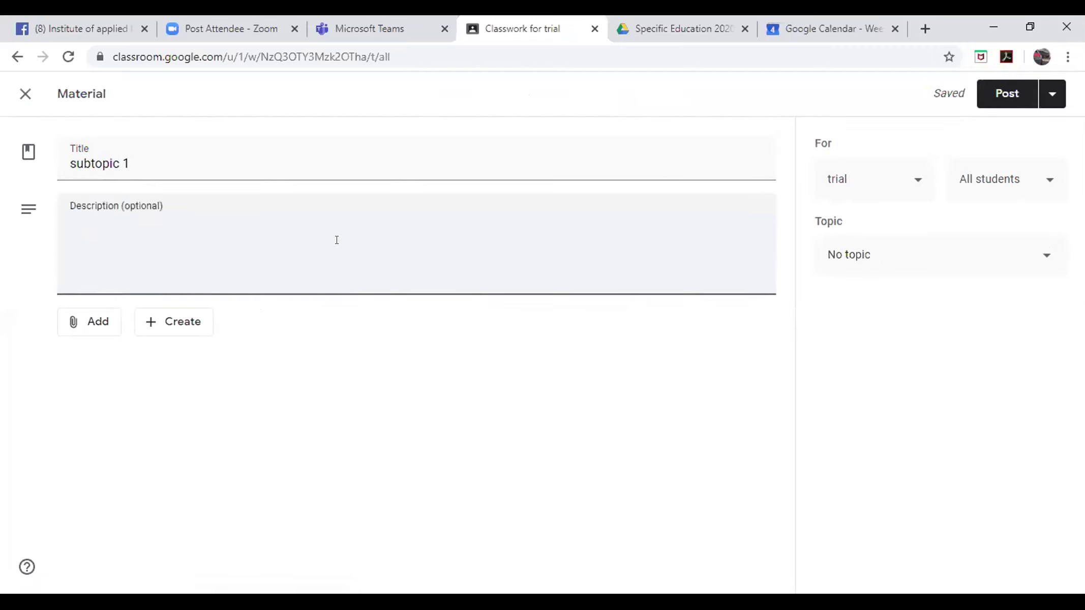
pyautogui.write('hello')
# Review the attachment sources and the classes the material can be shared with, leaving only trial selected
pyautogui.click(99, 328)
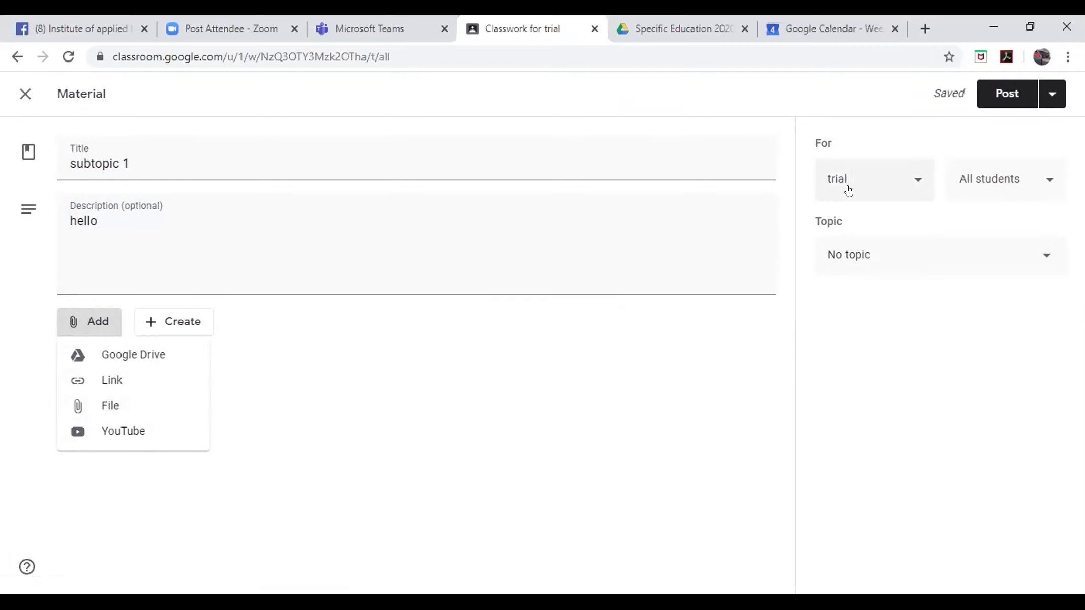
pyautogui.click(913, 188)
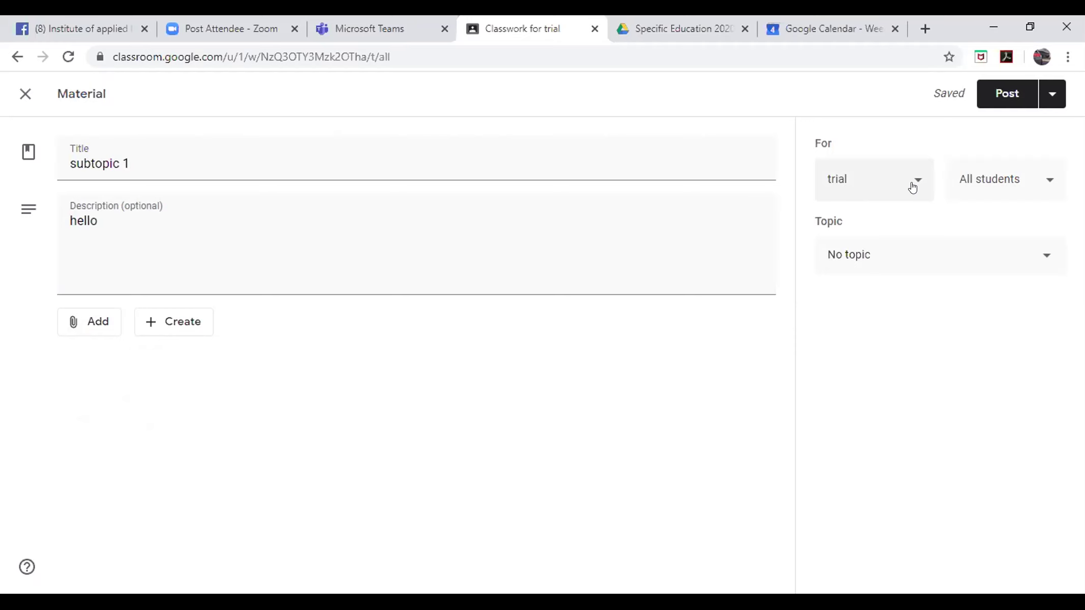
pyautogui.click(913, 185)
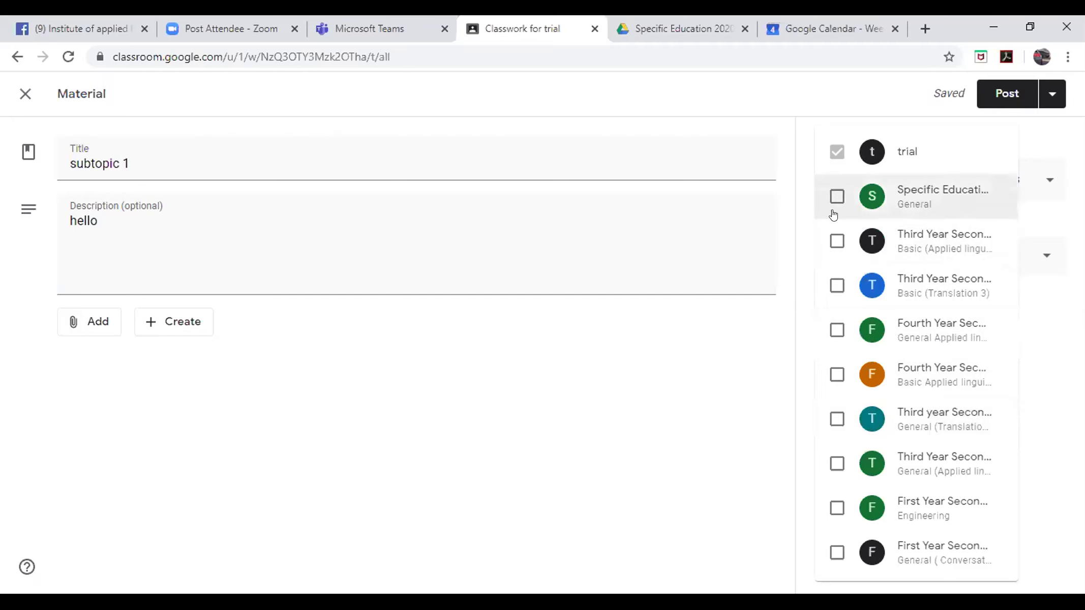
pyautogui.click(783, 163)
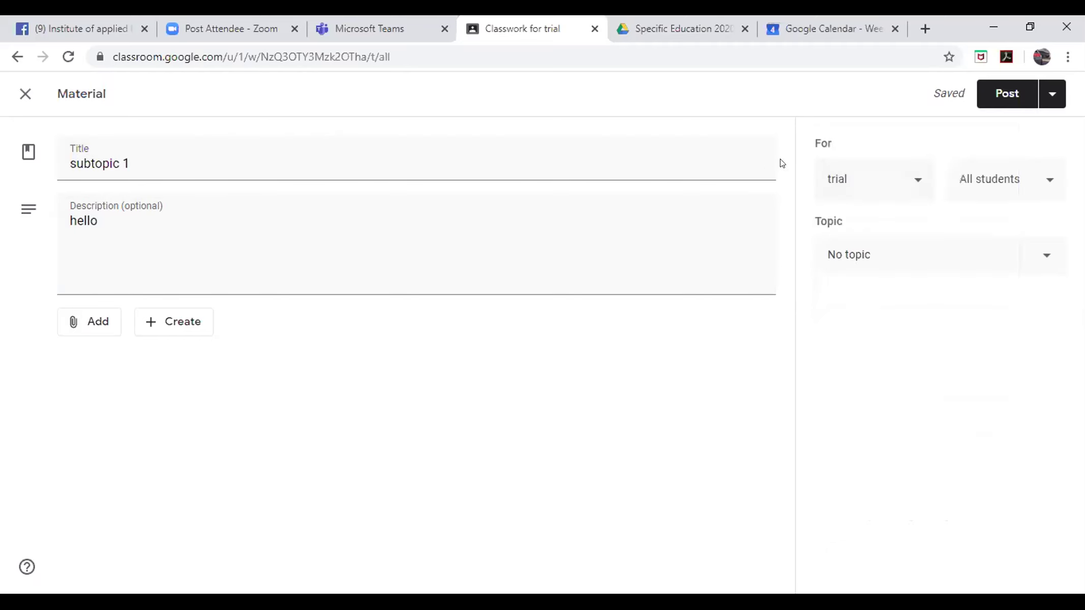
# File the subtopic 1 material under topic one and post it to all students in trial
pyautogui.click(906, 256)
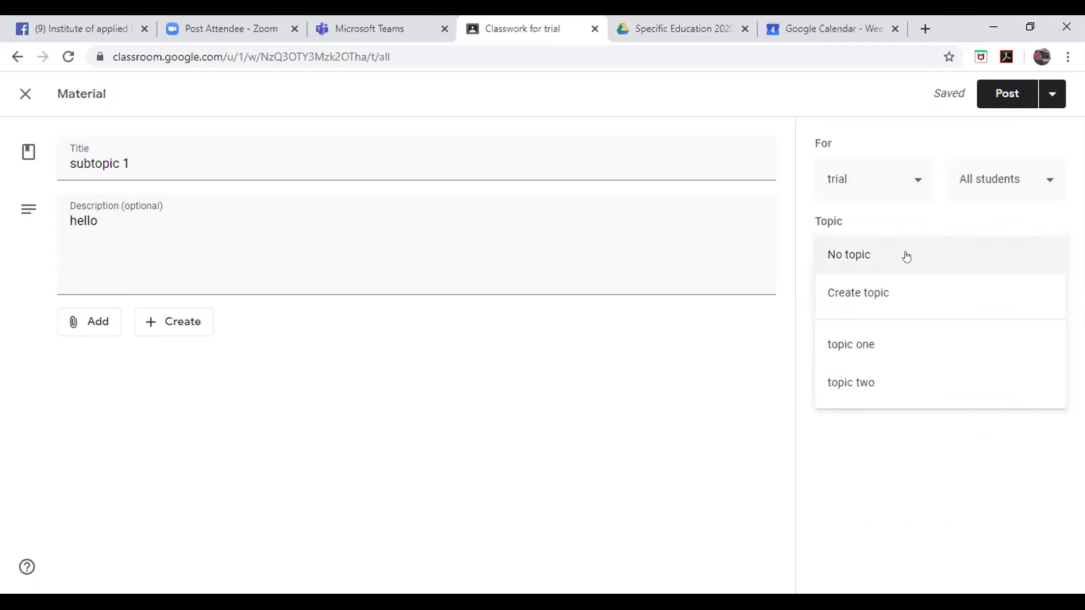
pyautogui.click(905, 344)
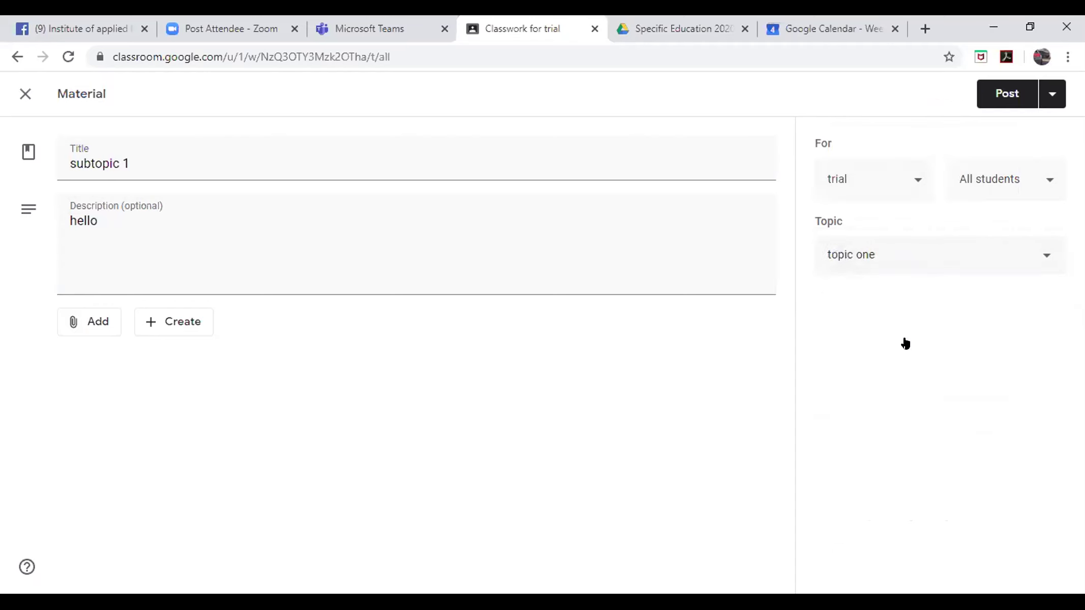
pyautogui.click(1049, 101)
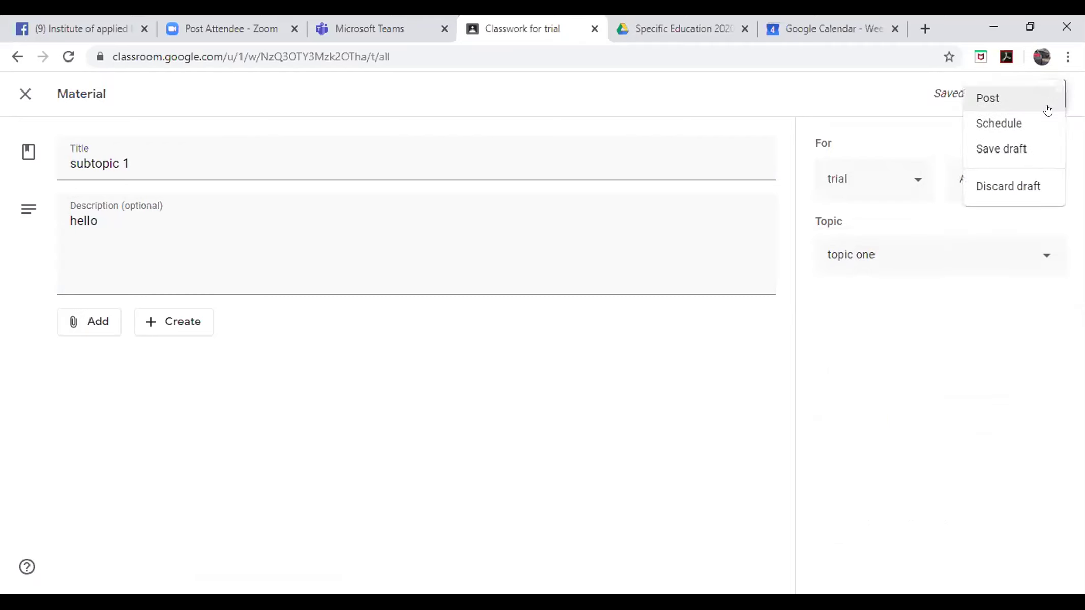
pyautogui.click(876, 103)
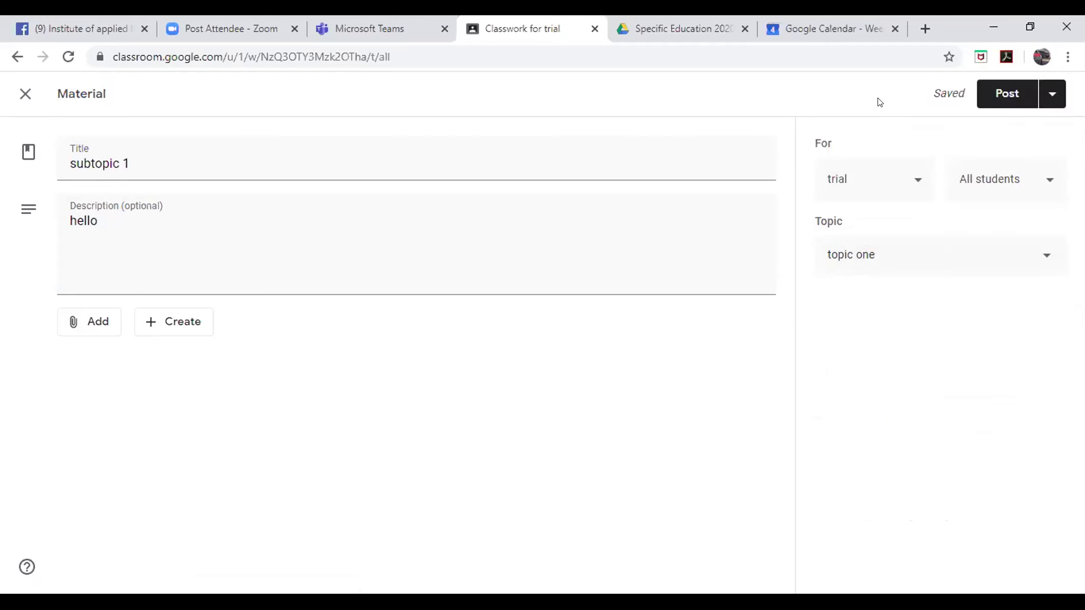
pyautogui.click(1008, 97)
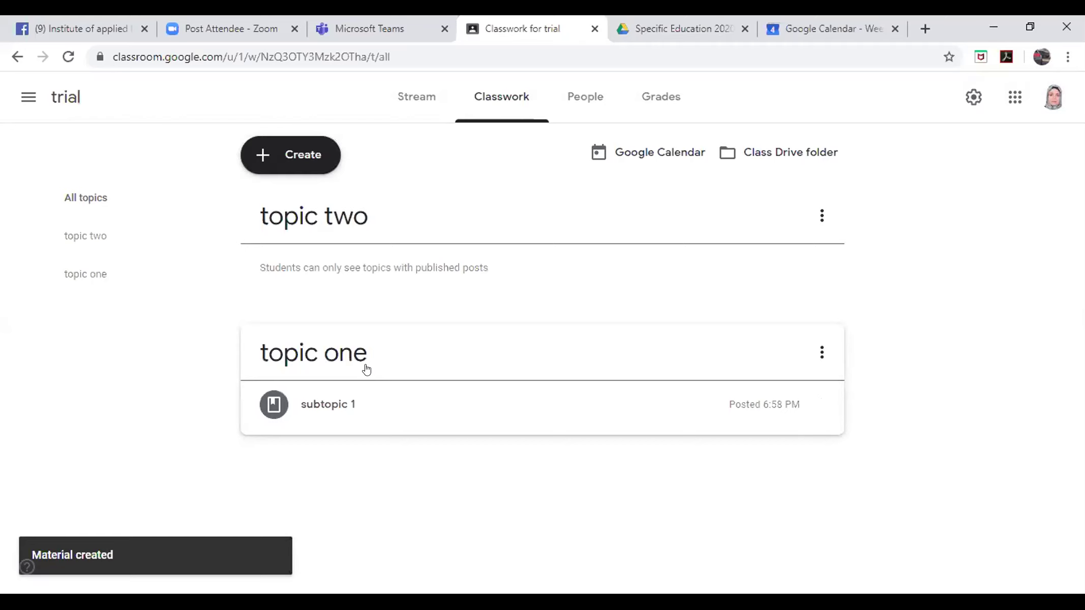
# Reopen the posted subtopic 1 material for editing and copy the Facebook group's web address from its browser page
pyautogui.click(813, 417)
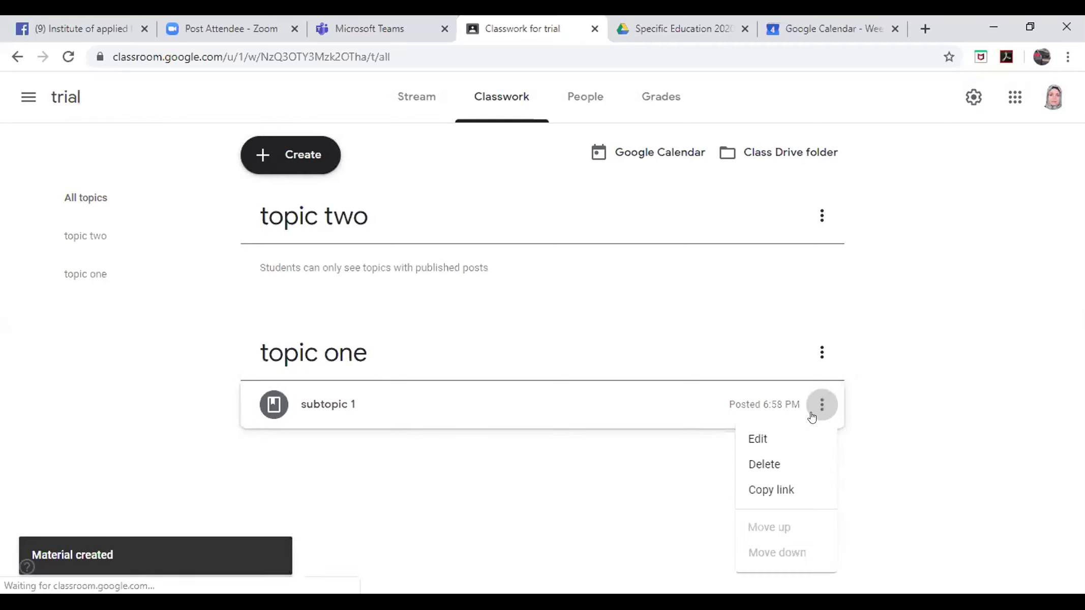
pyautogui.click(782, 436)
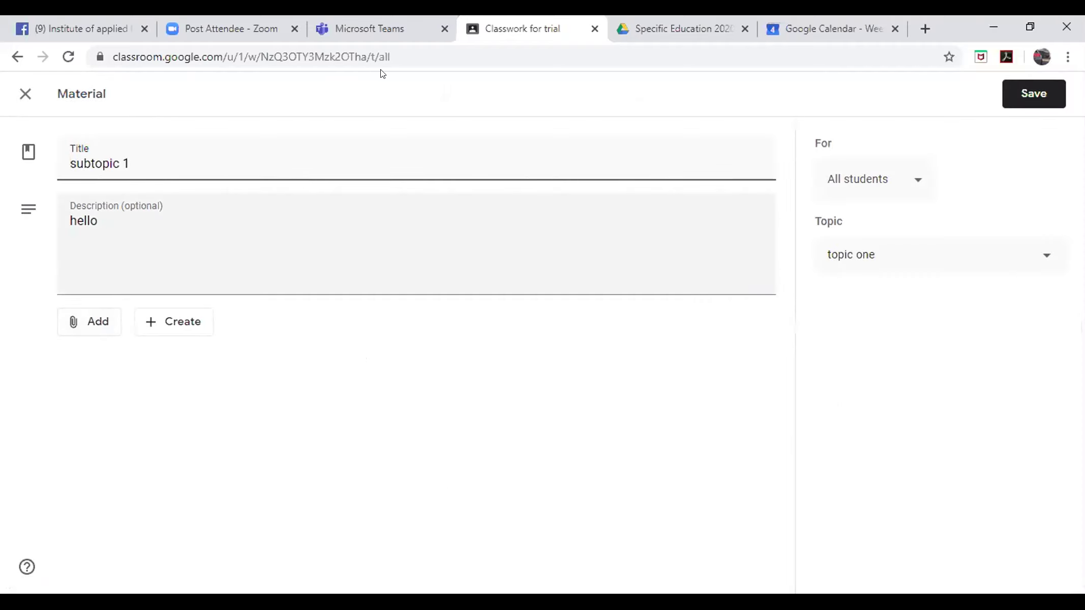
pyautogui.click(141, 39)
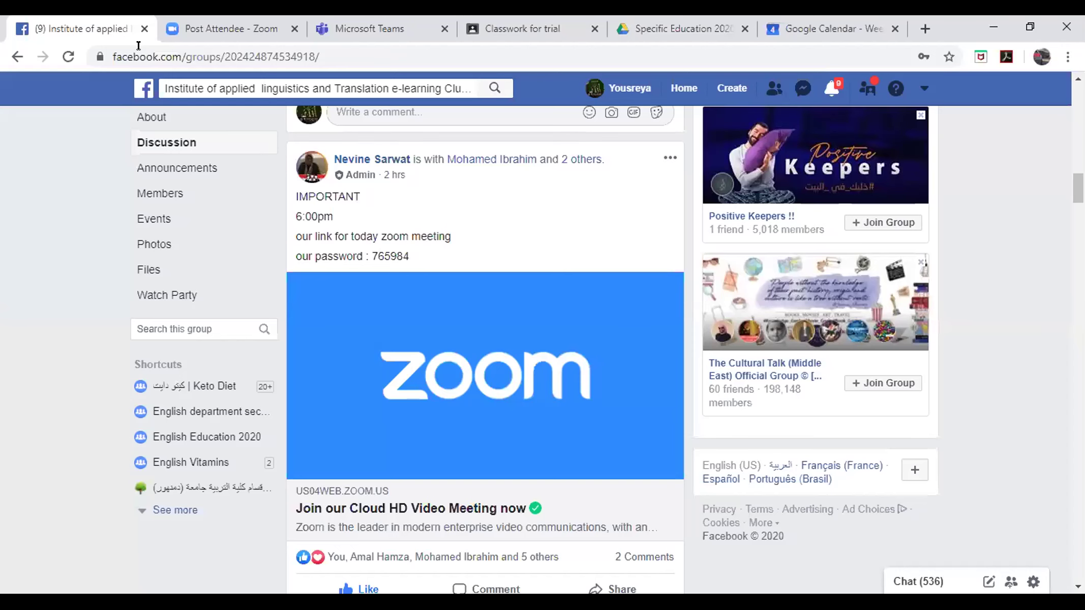
pyautogui.click(158, 56)
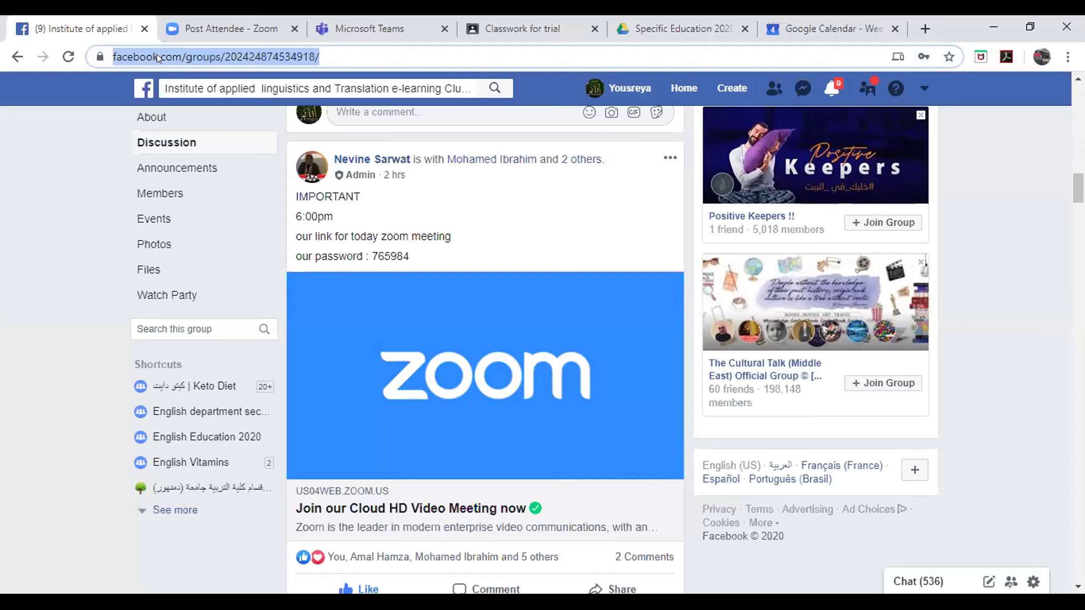
pyautogui.click(656, 36)
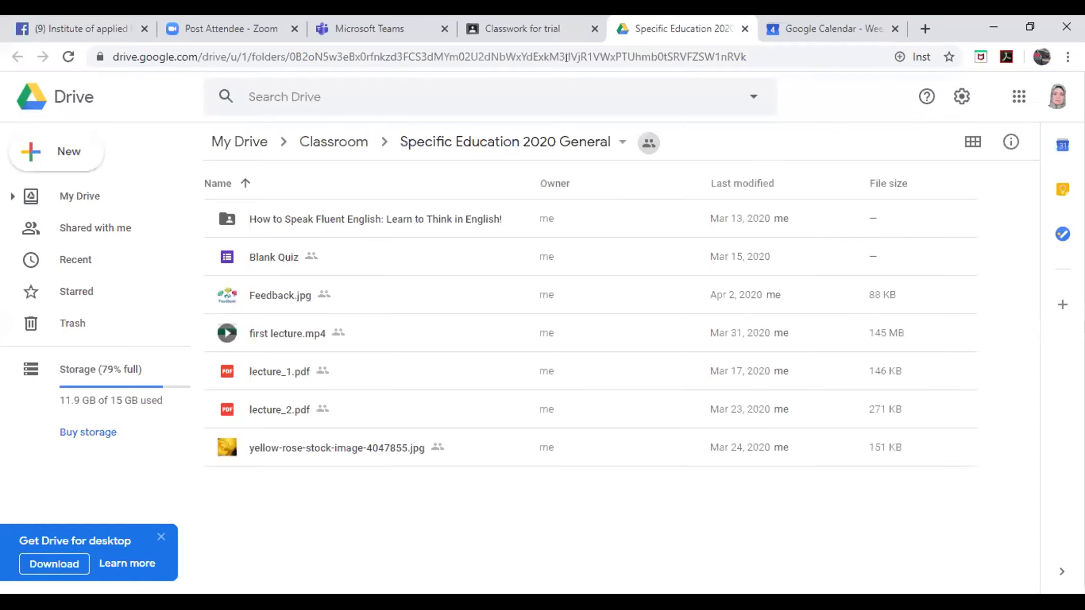
pyautogui.click(576, 41)
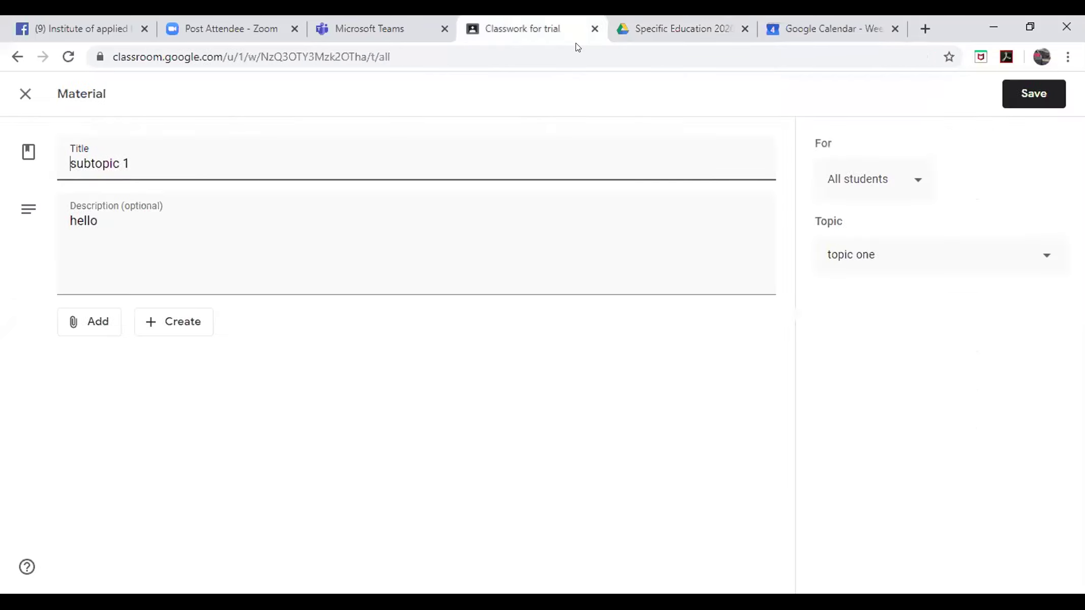
# Attach the copied Facebook group address to the subtopic 1 material as a link and save the material
pyautogui.click(93, 330)
pyautogui.click(128, 380)
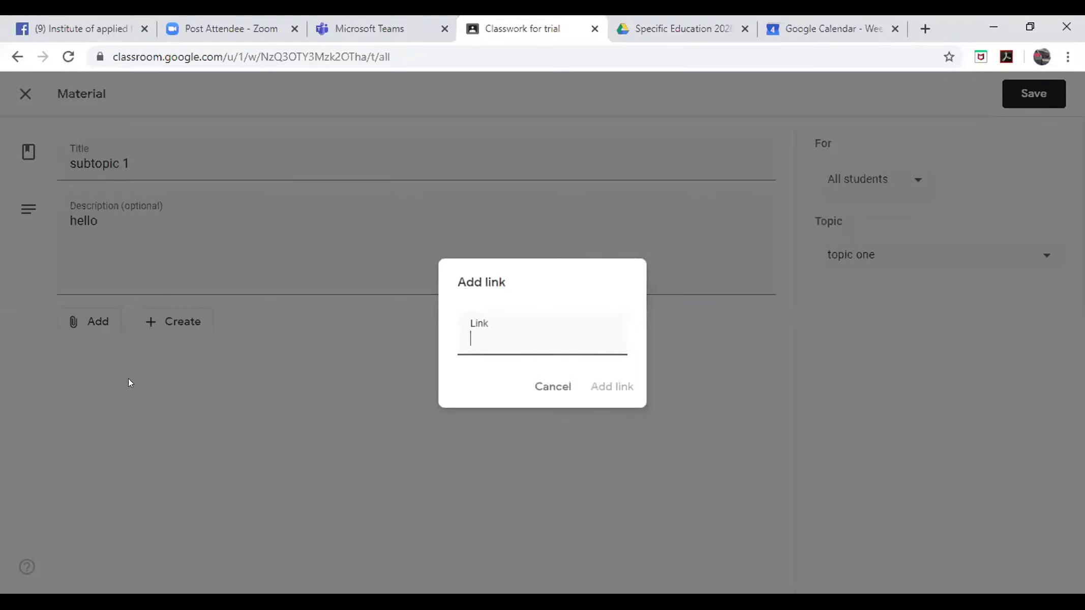
pyautogui.hotkey('ctrl', 'v')
pyautogui.click(605, 387)
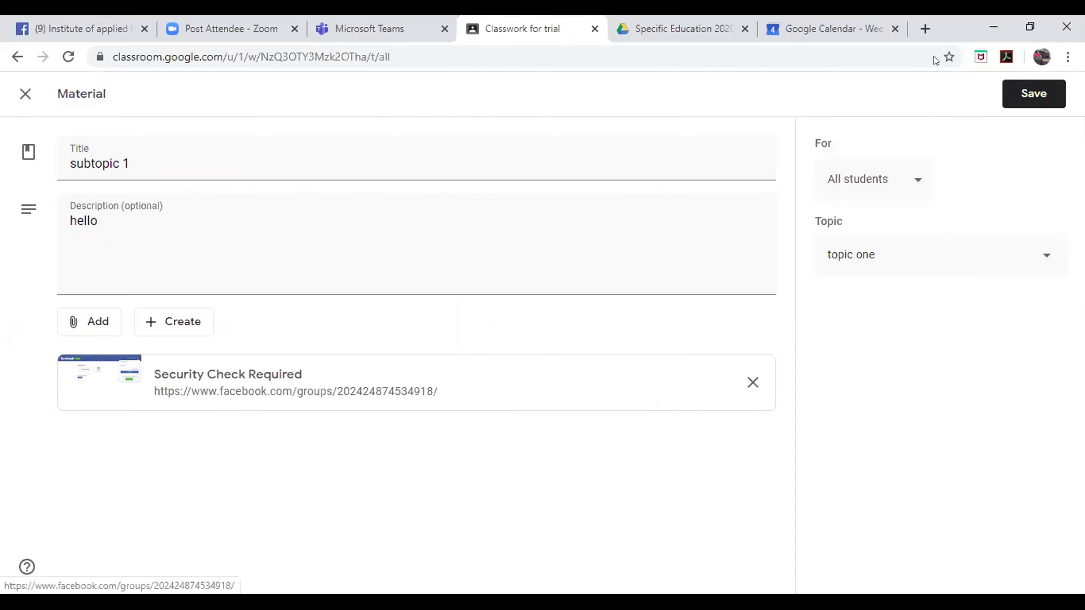
pyautogui.click(1031, 91)
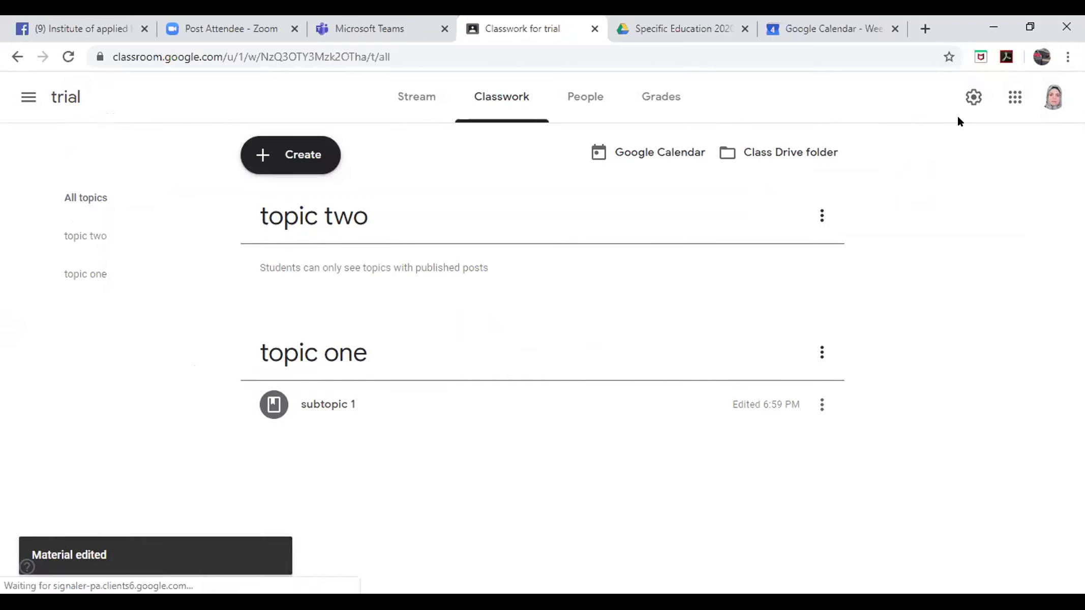
# Start a new assignment titled for topic one and check its attachment sources, leaving the instructions empty
pyautogui.click(303, 154)
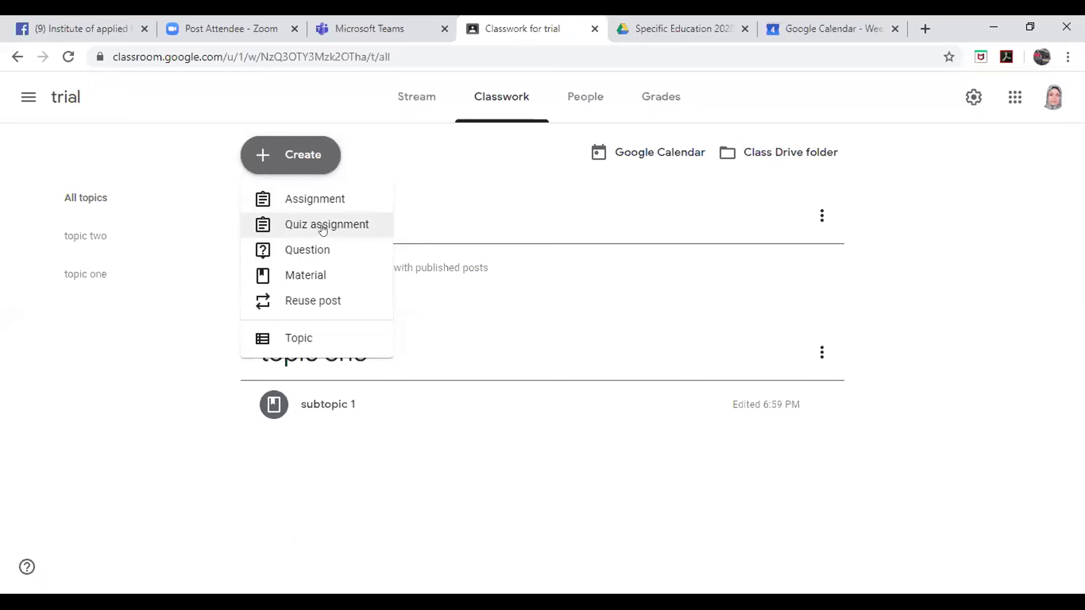
pyautogui.click(326, 204)
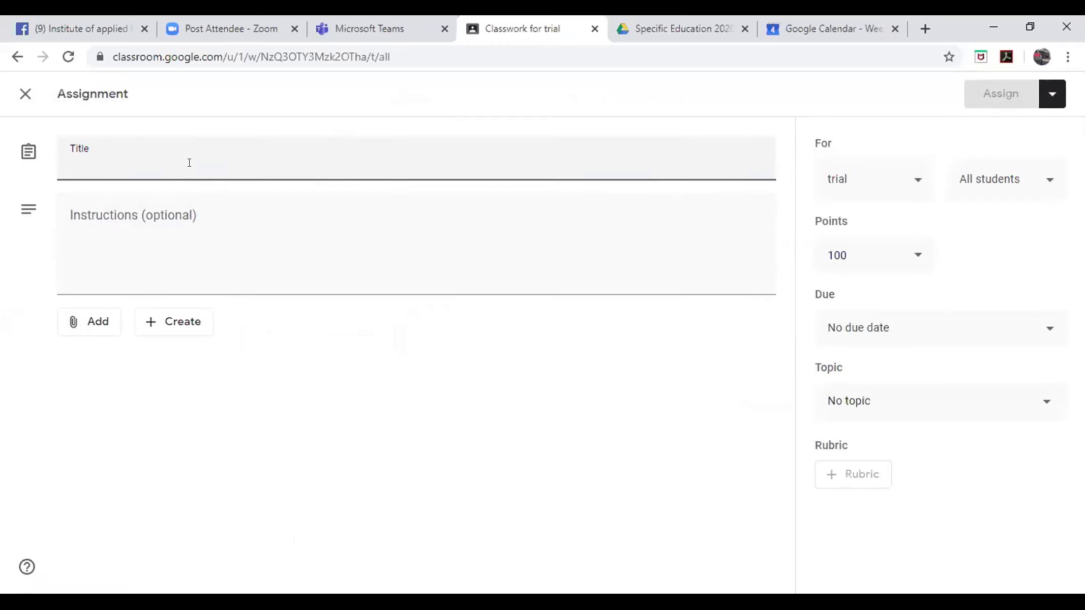
pyautogui.write('for topic one')
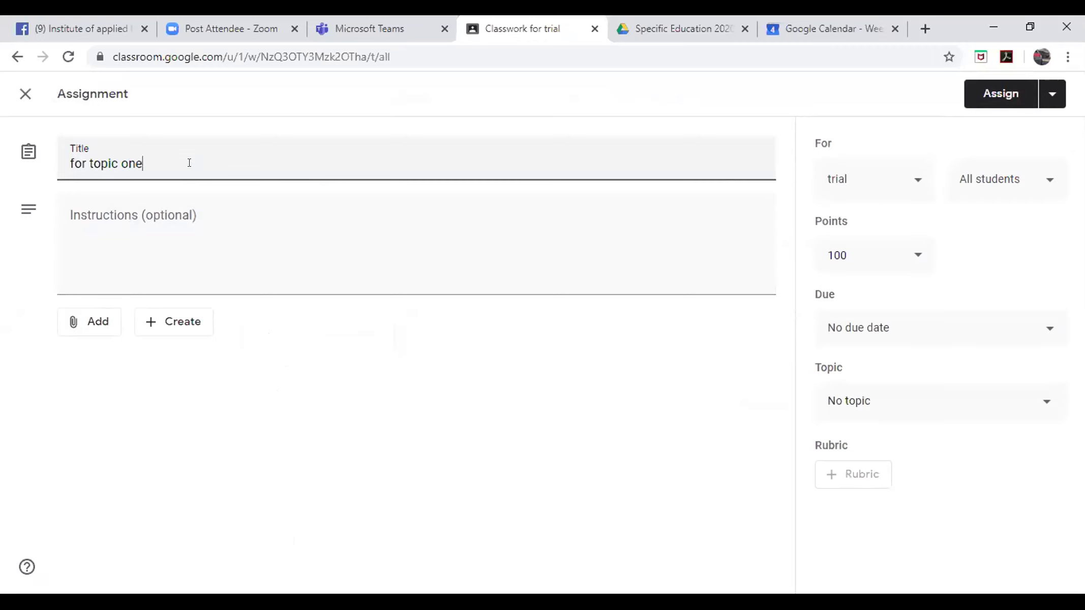
pyautogui.click(175, 205)
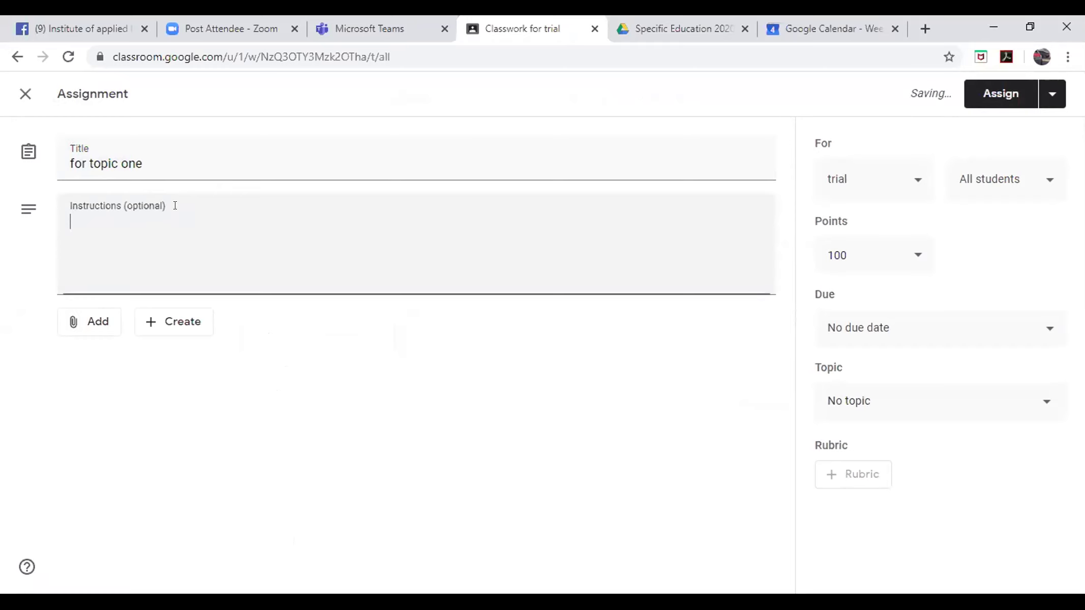
pyautogui.click(110, 323)
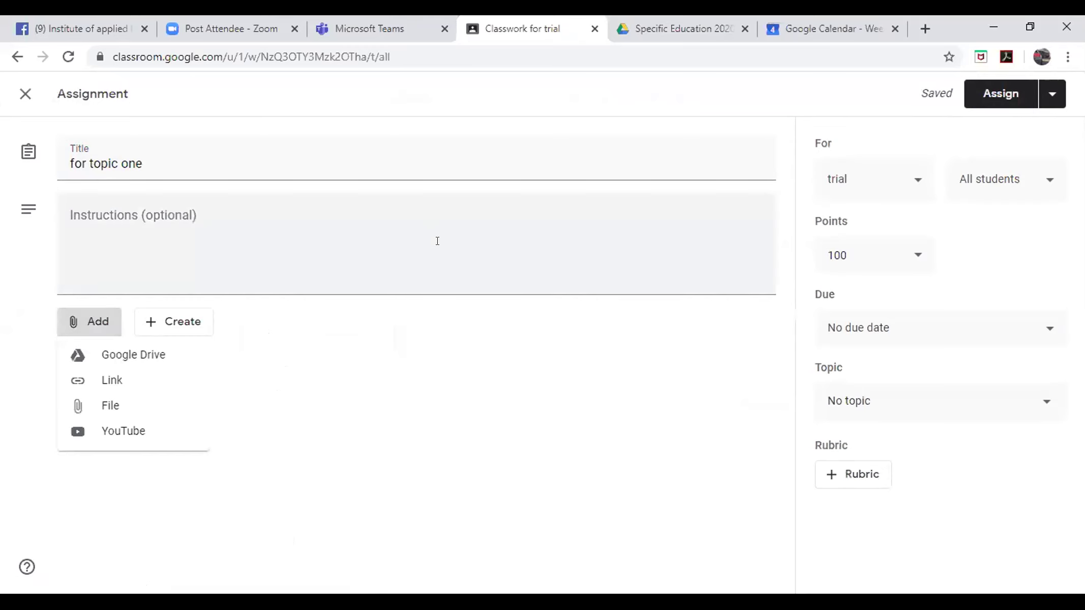
pyautogui.click(669, 352)
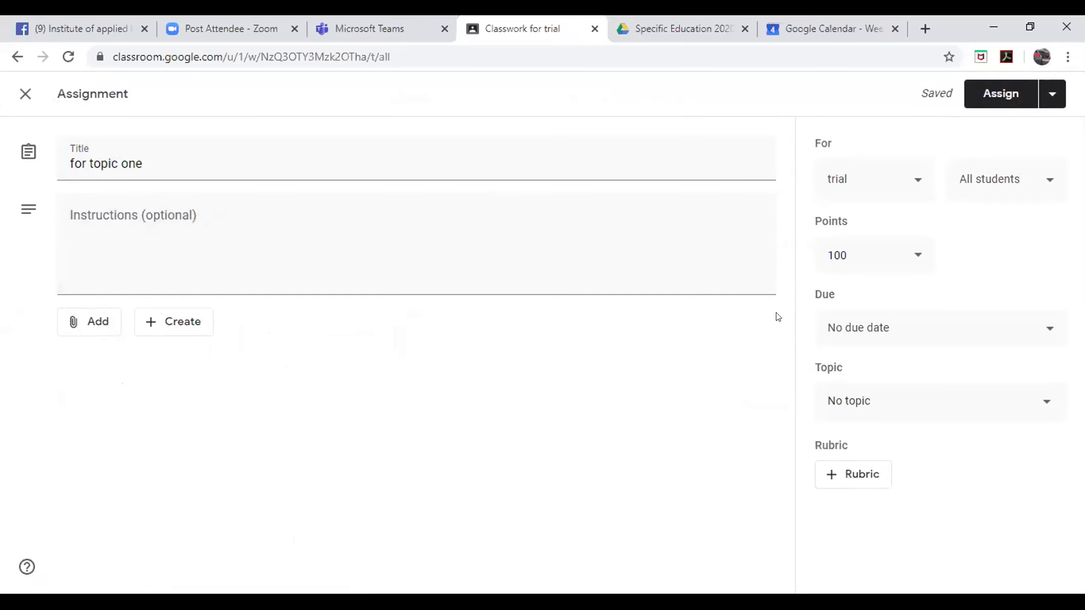
# Set the assignment's points to 20 and its due date to Apr 12, 2020 at 11:59 PM
pyautogui.click(837, 254)
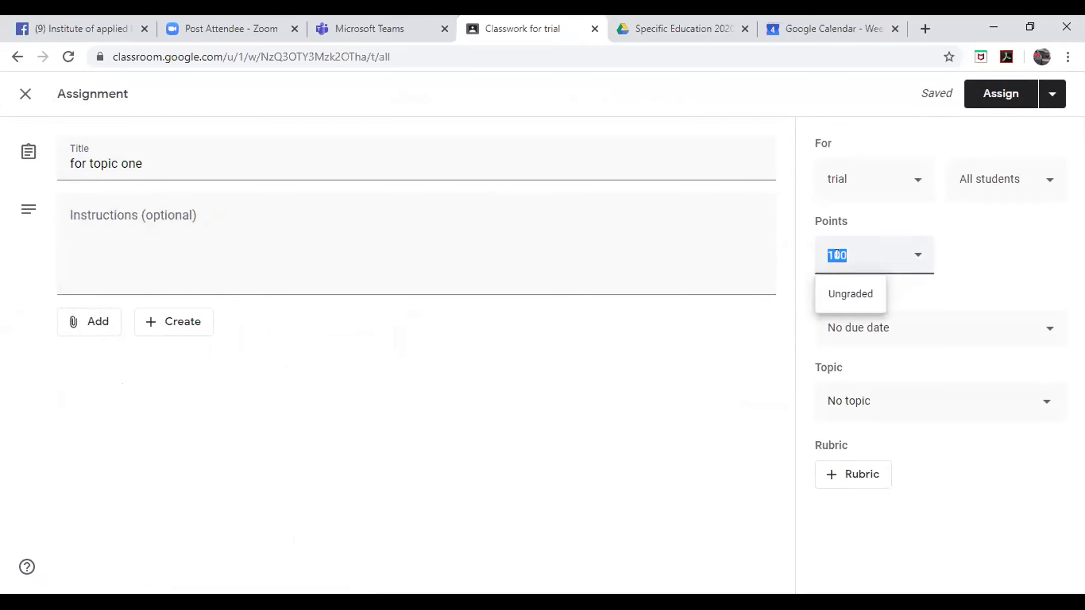
pyautogui.write('20')
pyautogui.click(838, 328)
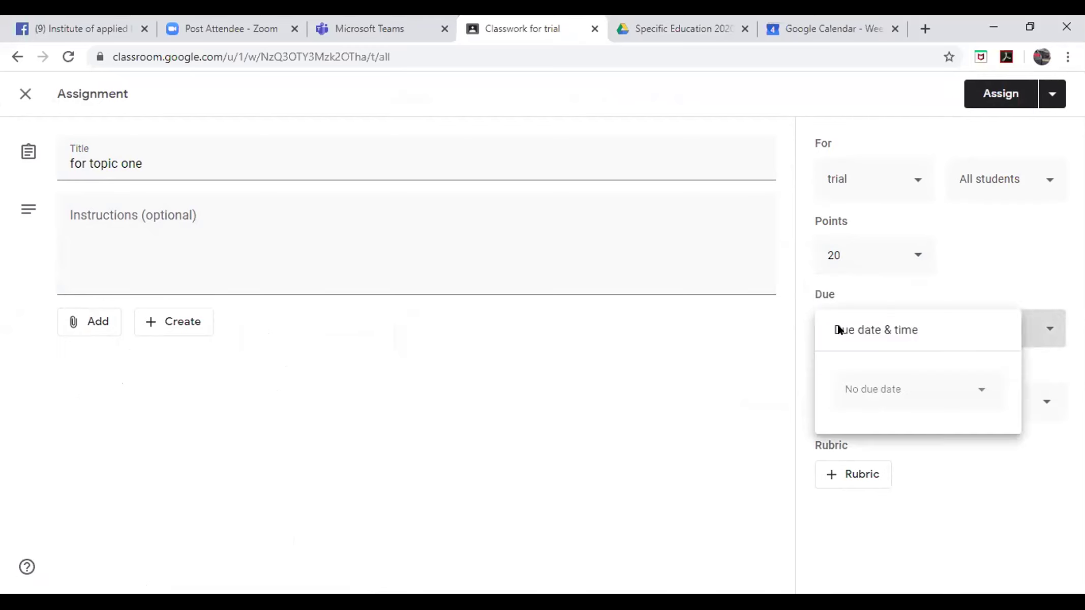
pyautogui.click(846, 380)
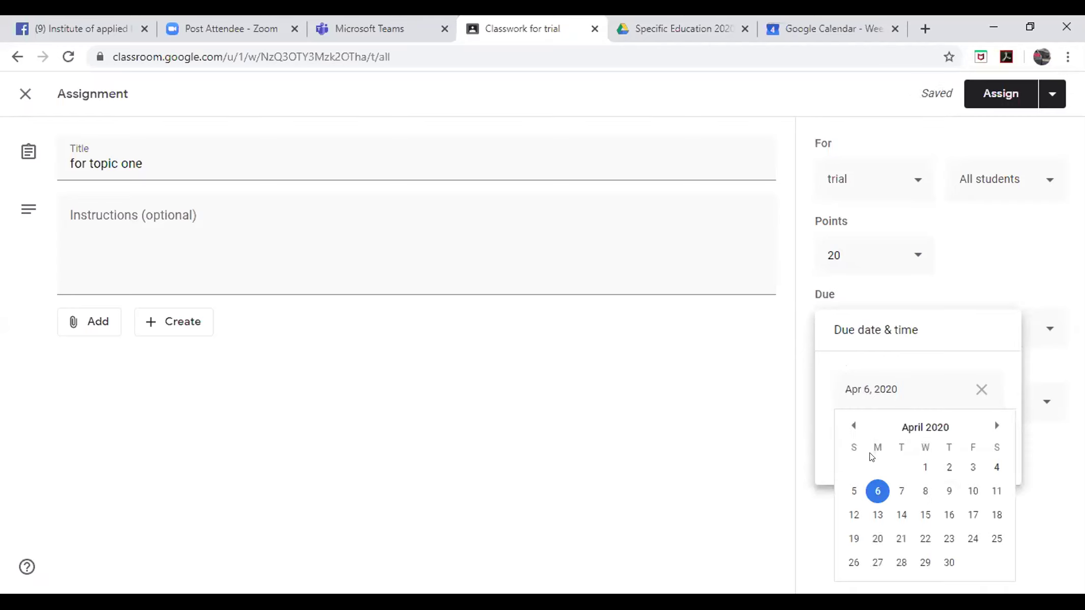
pyautogui.click(855, 516)
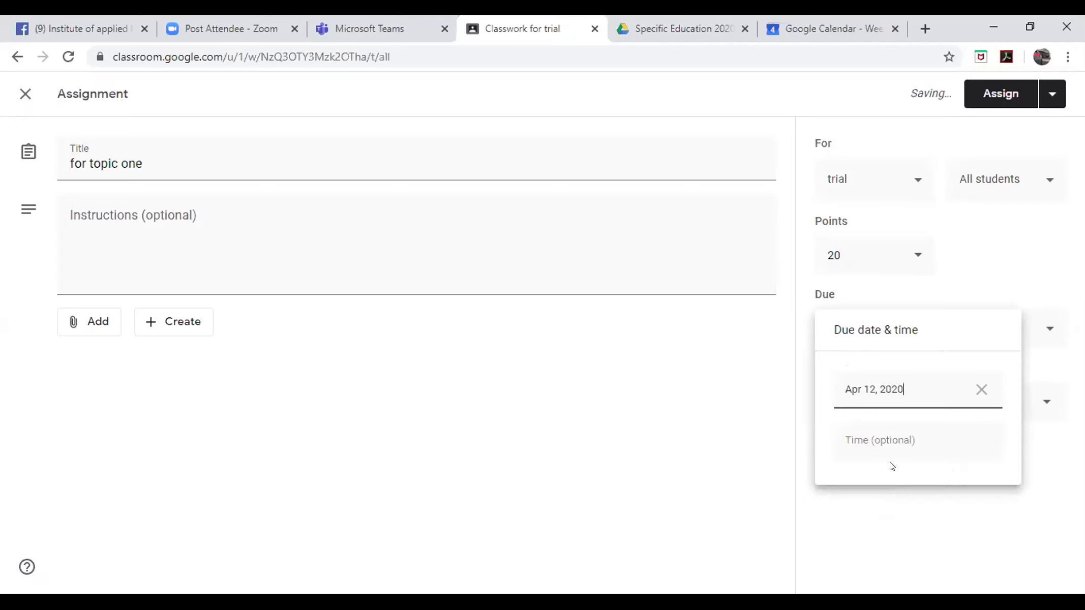
pyautogui.click(887, 443)
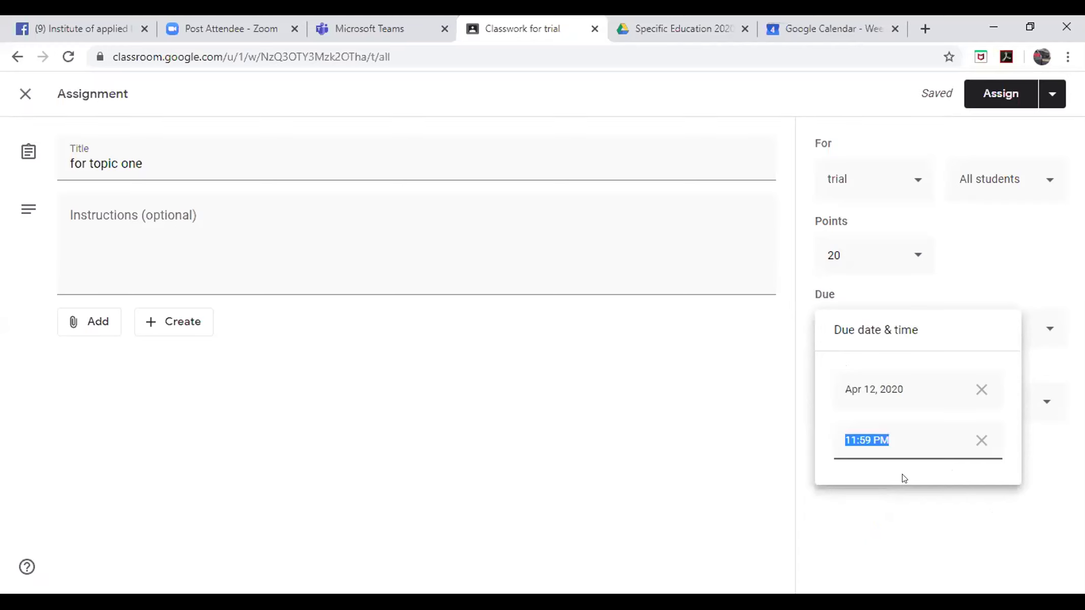
pyautogui.click(896, 517)
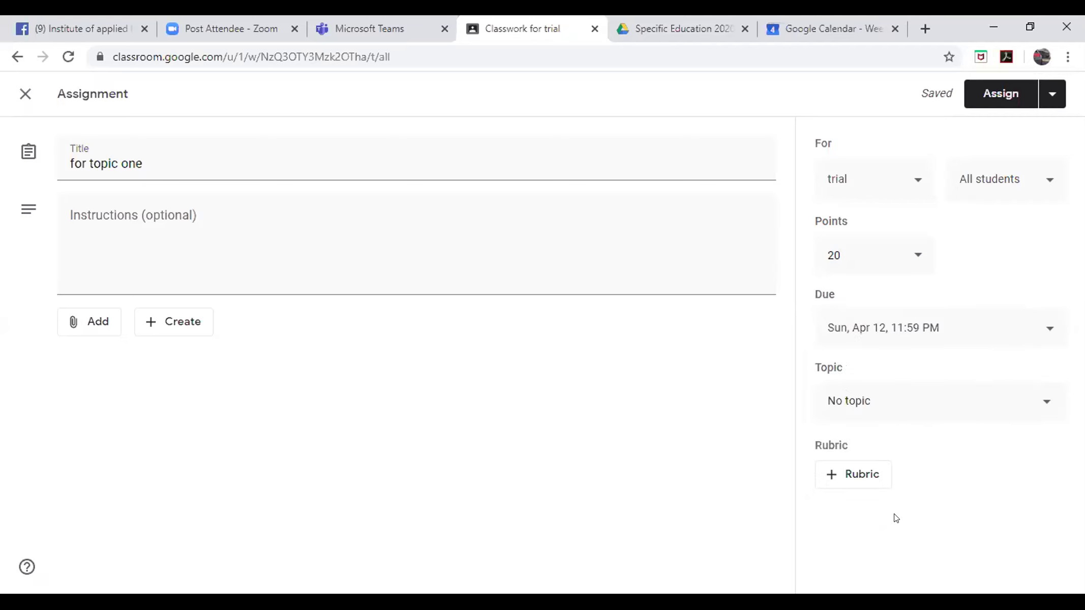
# File the assignment under topic one, review the scheduling and draft options, and assign it immediately
pyautogui.click(920, 404)
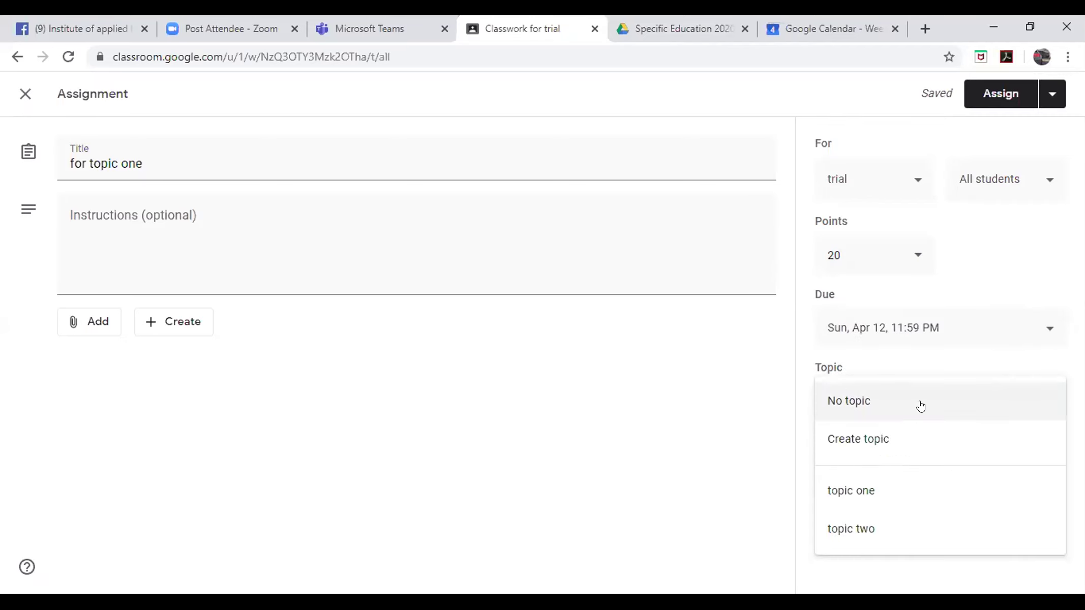
pyautogui.click(894, 496)
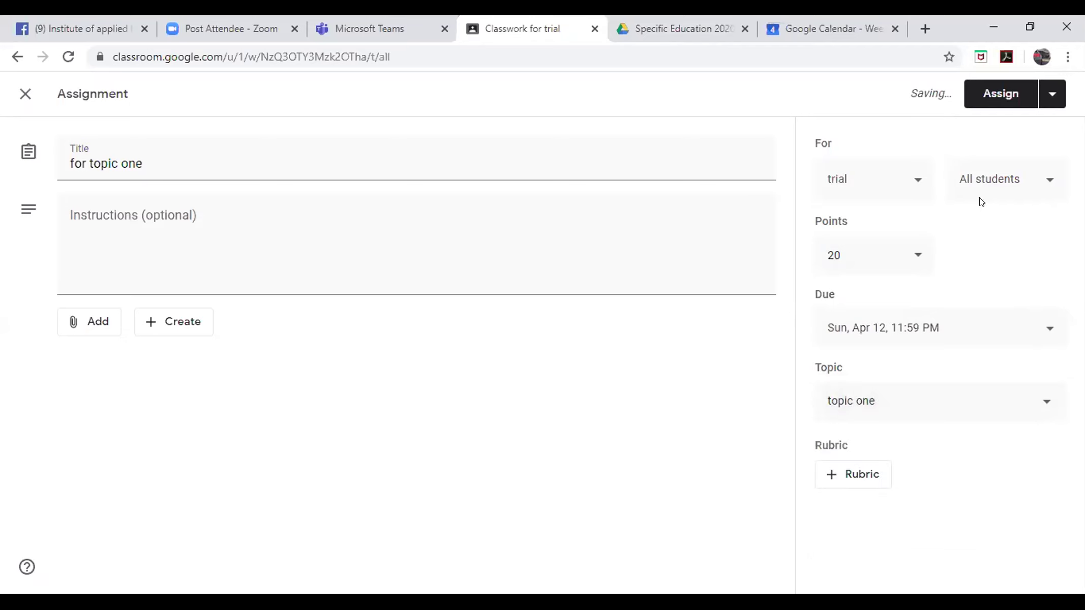
pyautogui.click(1051, 102)
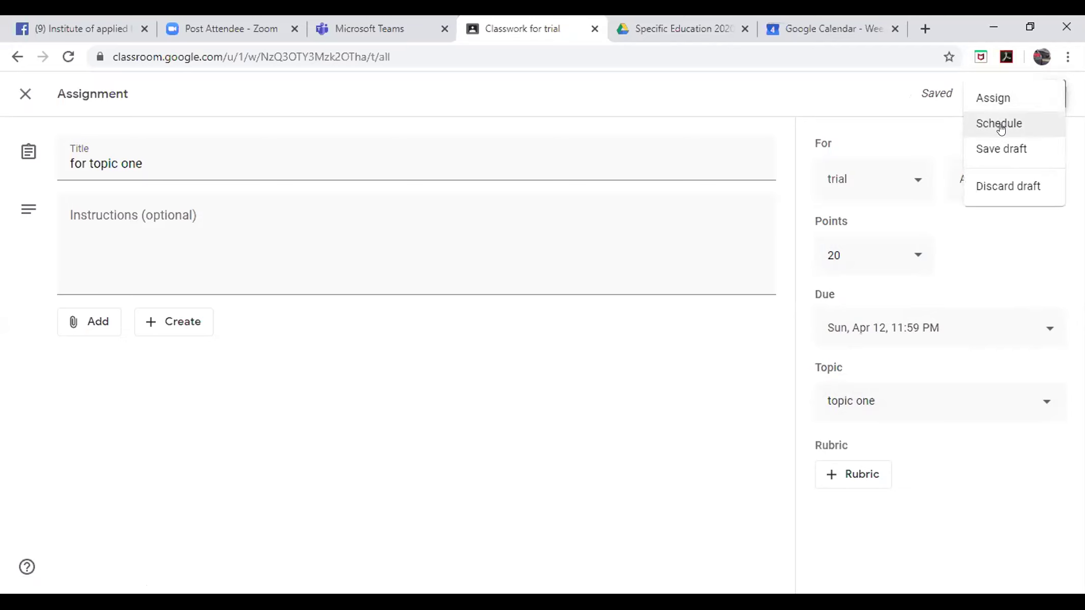
pyautogui.click(864, 105)
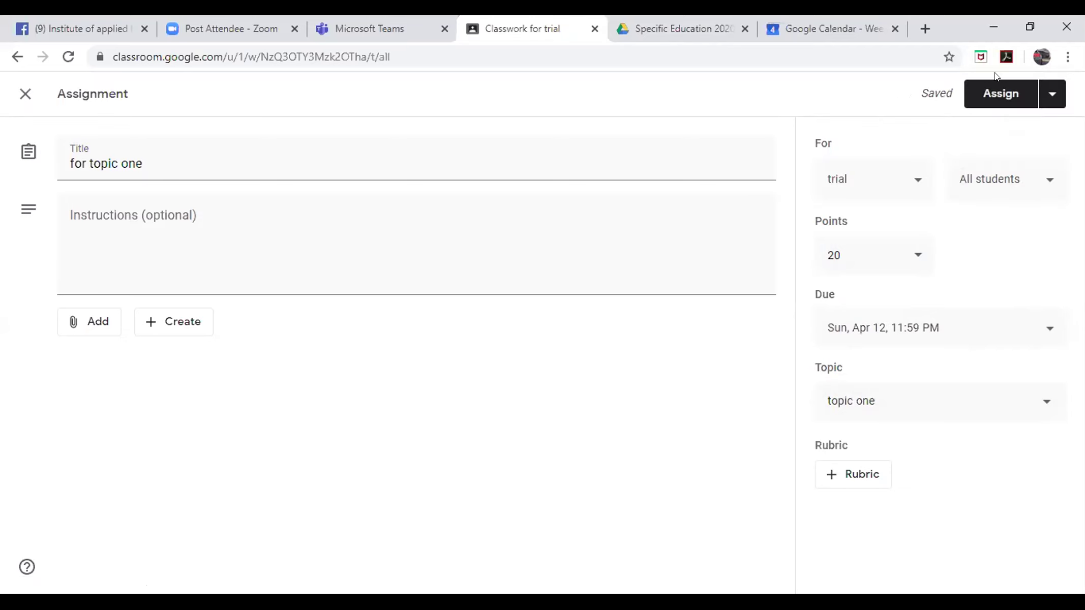
pyautogui.click(1047, 92)
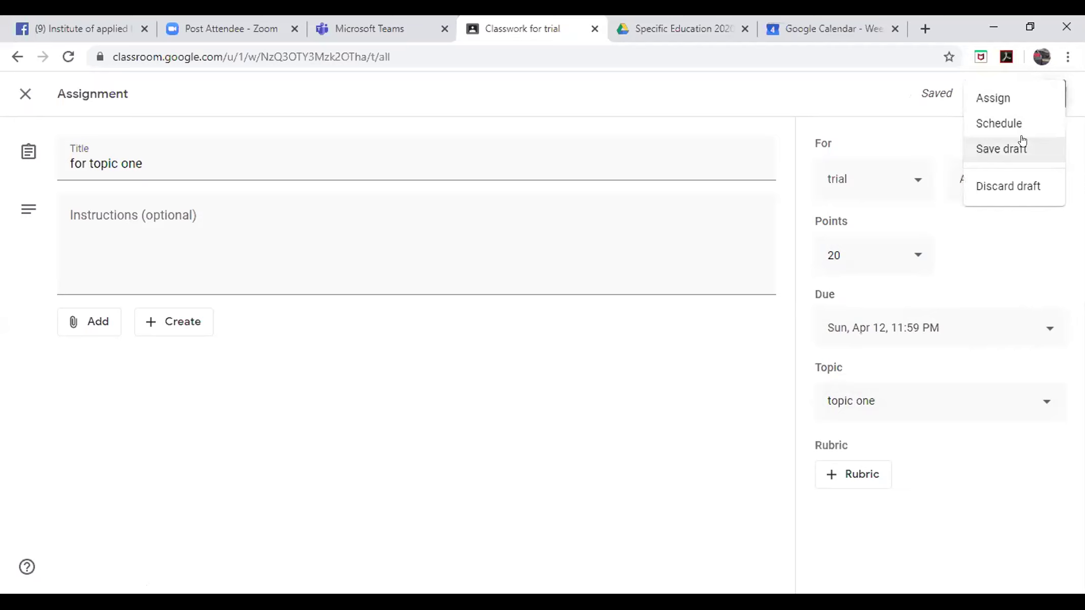
pyautogui.click(865, 102)
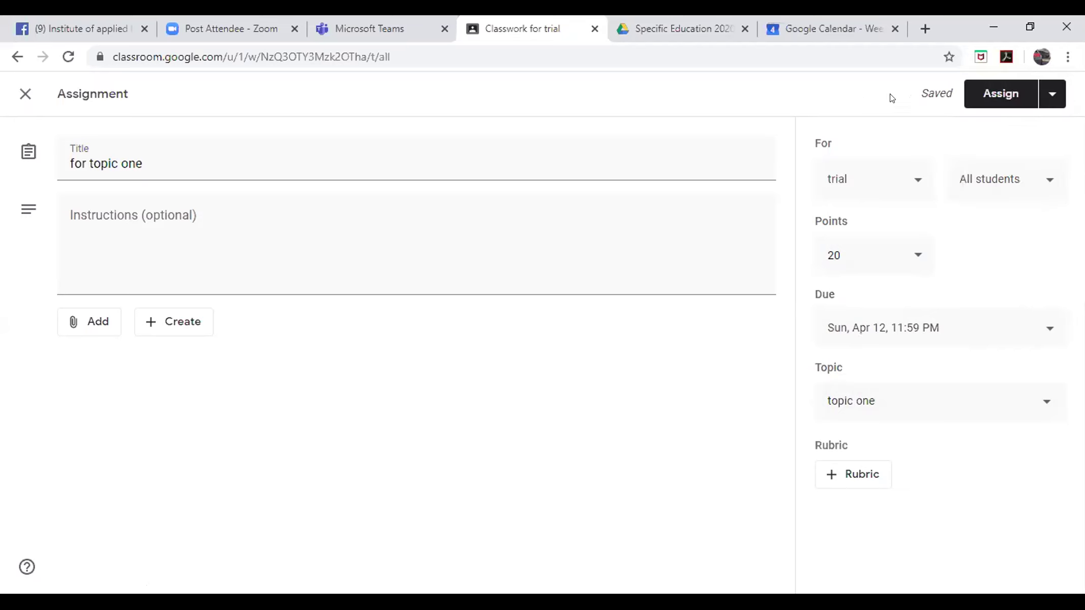
pyautogui.click(988, 95)
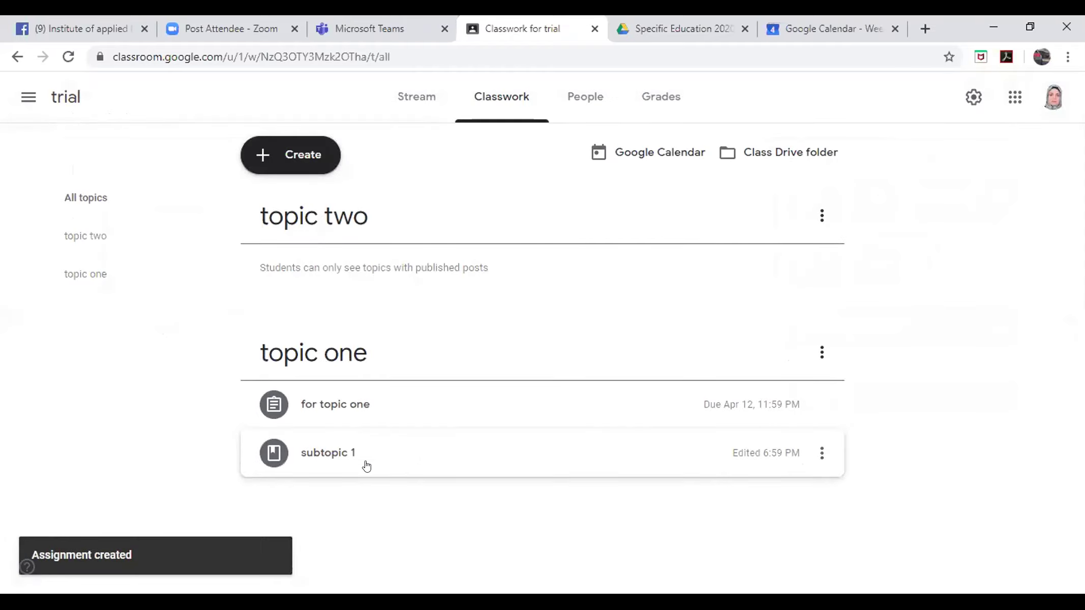
# Expand the "for topic one" assignment's details and review the blank question form, closing it without creating a question
pyautogui.click(399, 414)
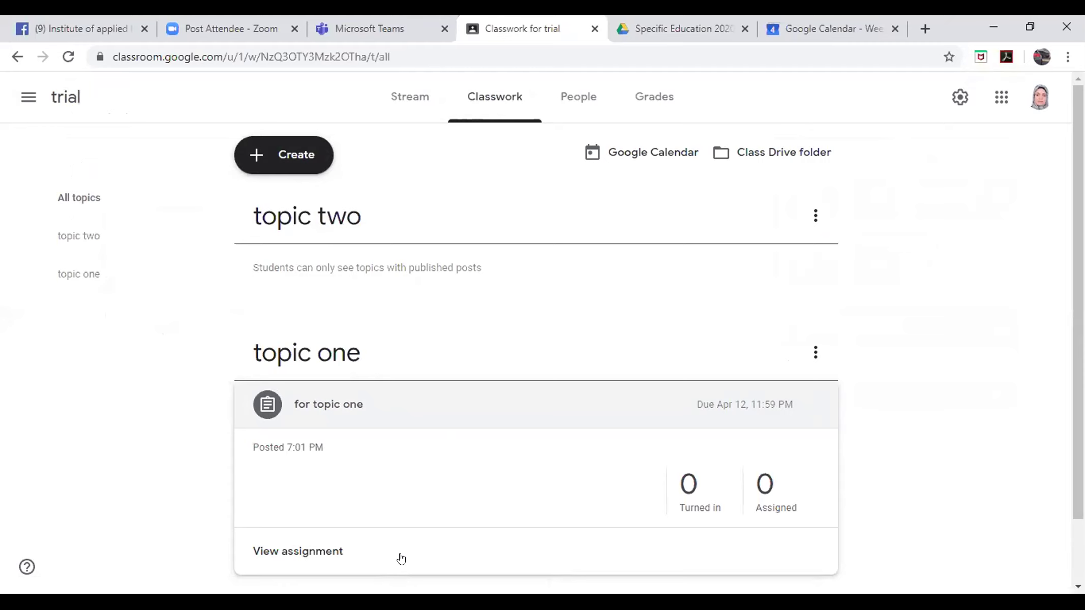
pyautogui.click(296, 157)
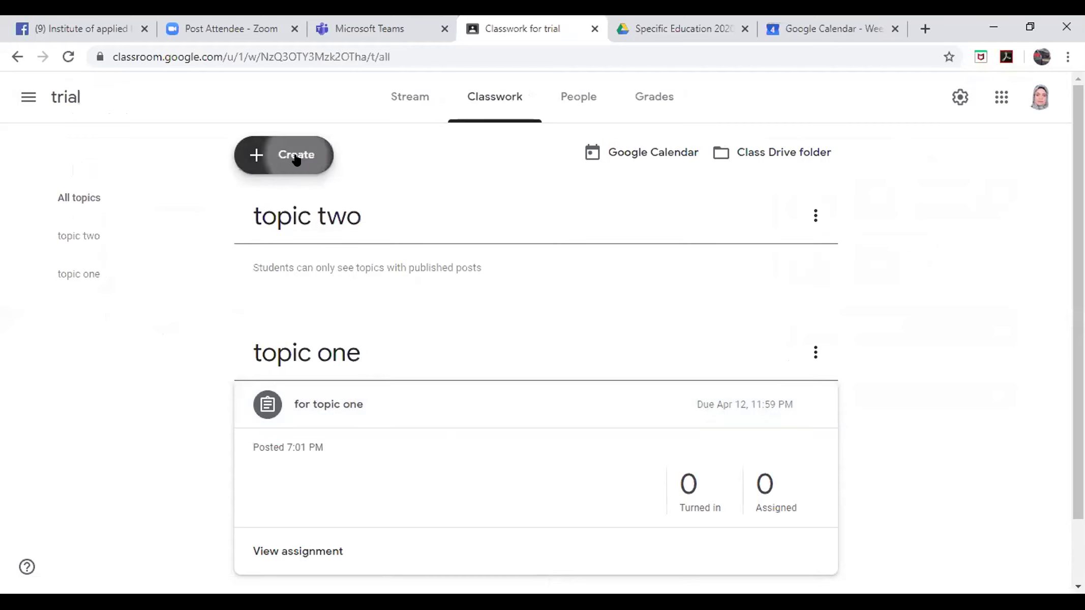
pyautogui.click(312, 251)
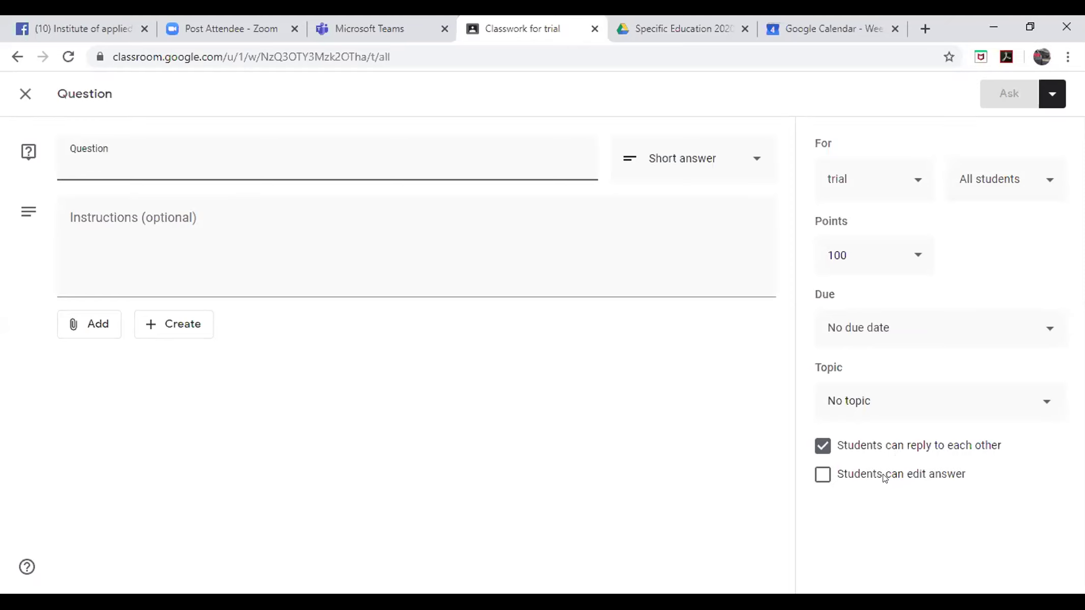
pyautogui.click(24, 94)
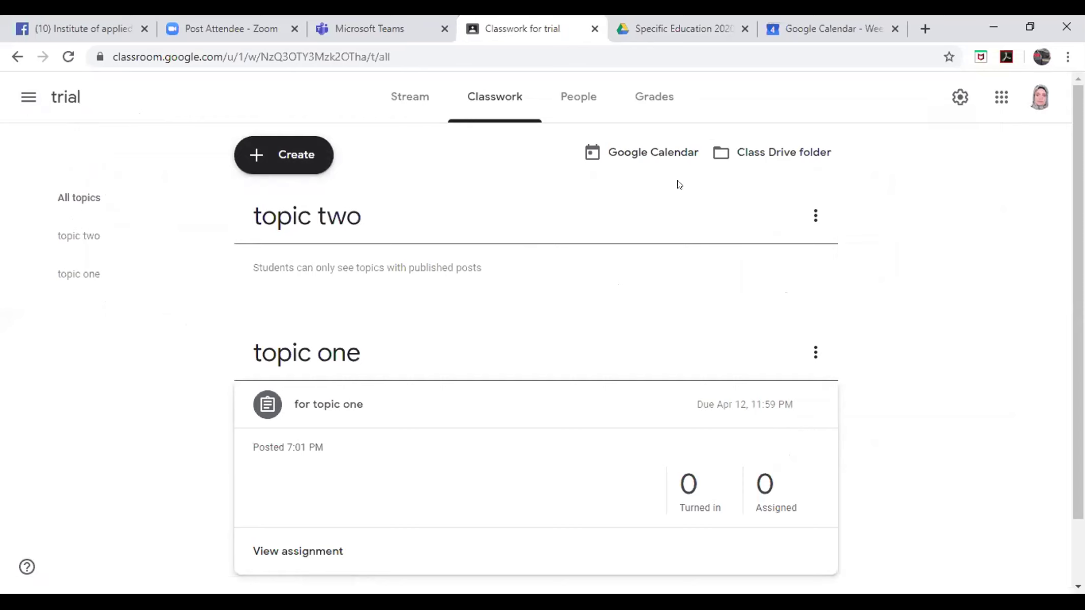
# View the class Drive folder, return to Classroom and open the class's Google Calendar, discarding any event draft
pyautogui.click(796, 164)
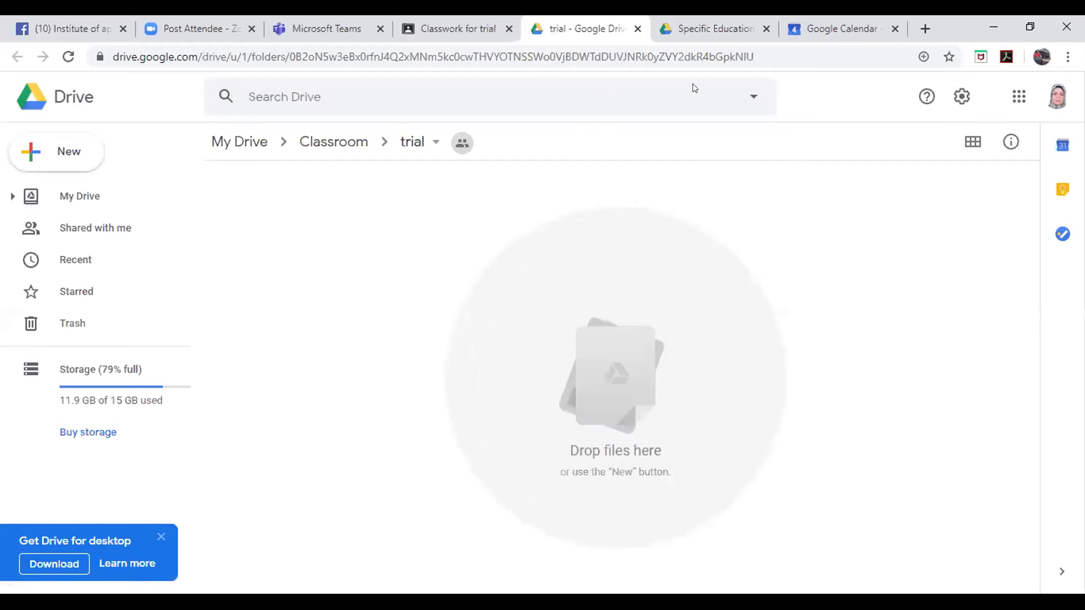
pyautogui.click(485, 41)
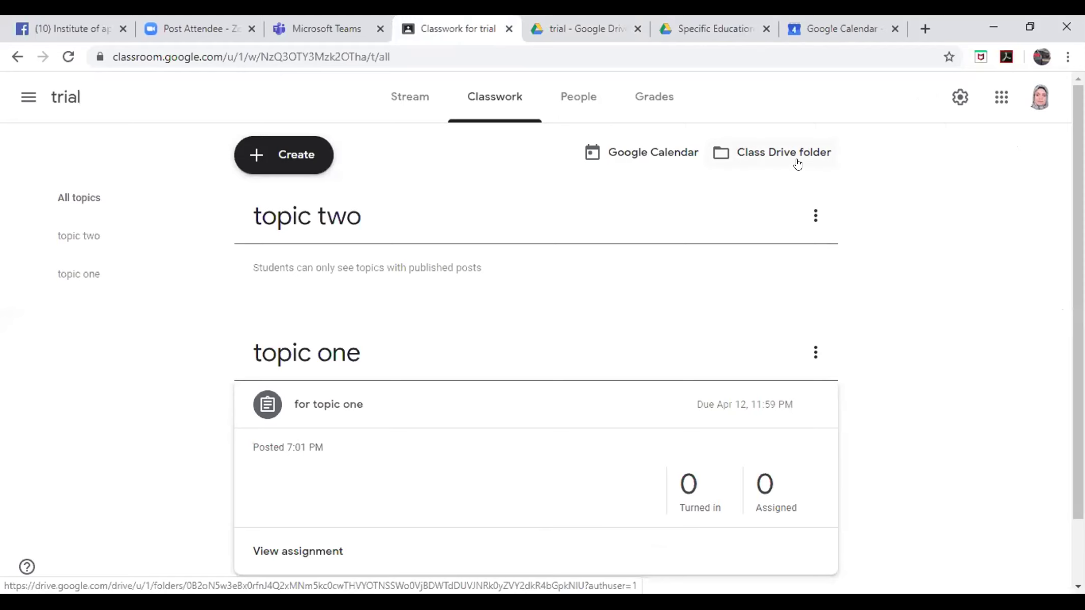
pyautogui.click(645, 163)
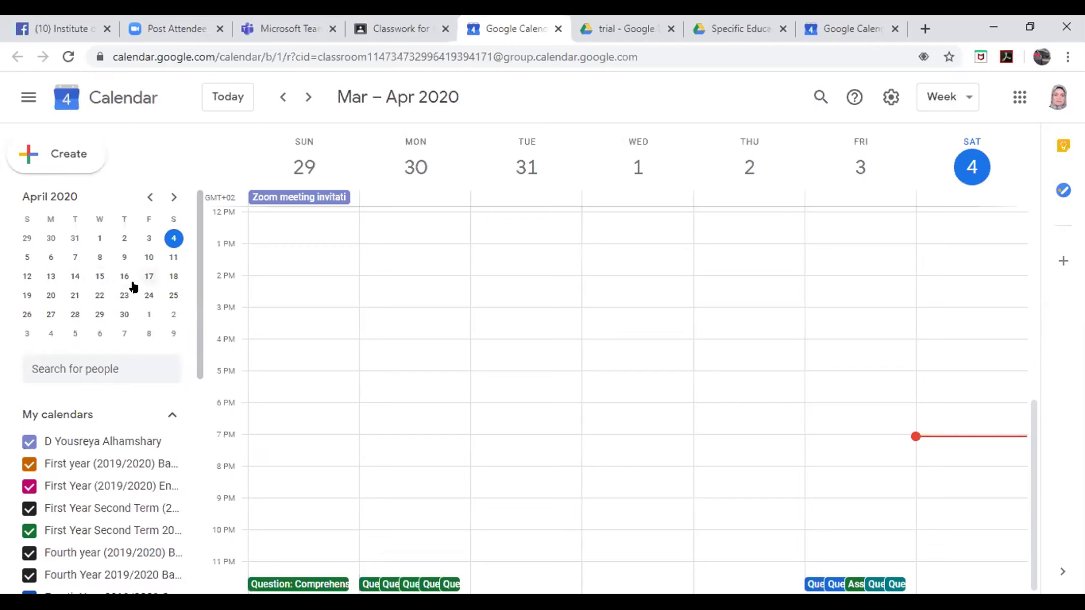
pyautogui.click(380, 333)
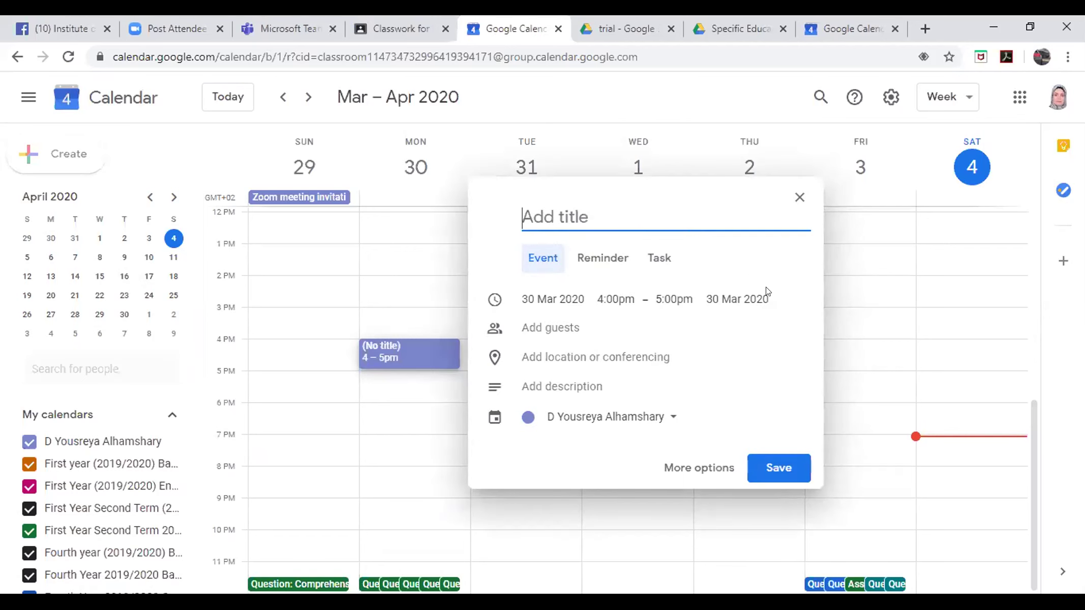
pyautogui.click(799, 198)
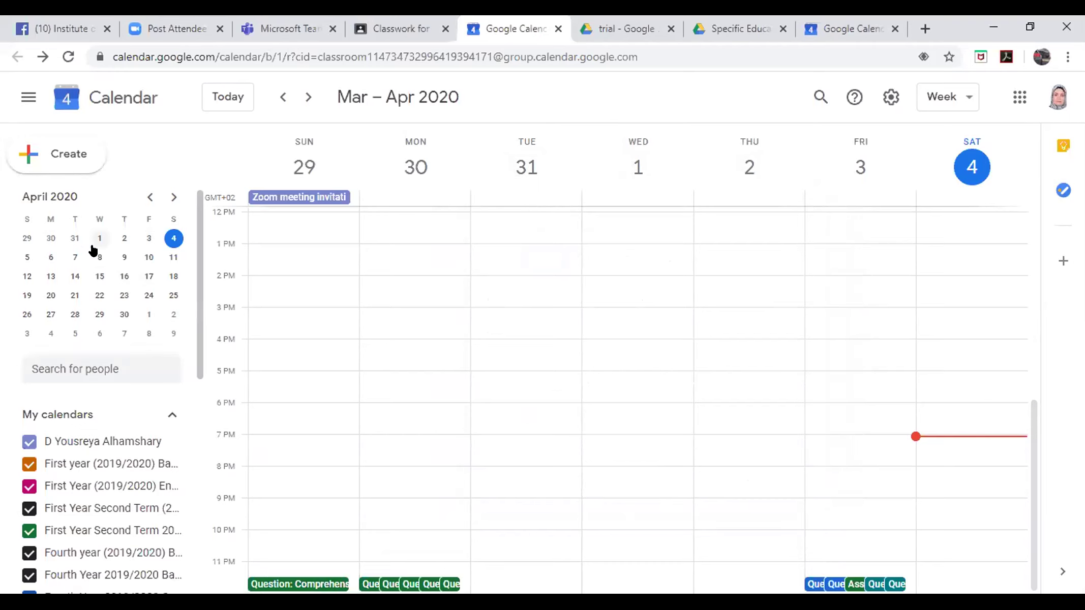
# Save an untitled calendar event on 6 April 2020 from 11:30am to 12:30pm with Hangouts conferencing
pyautogui.click(51, 258)
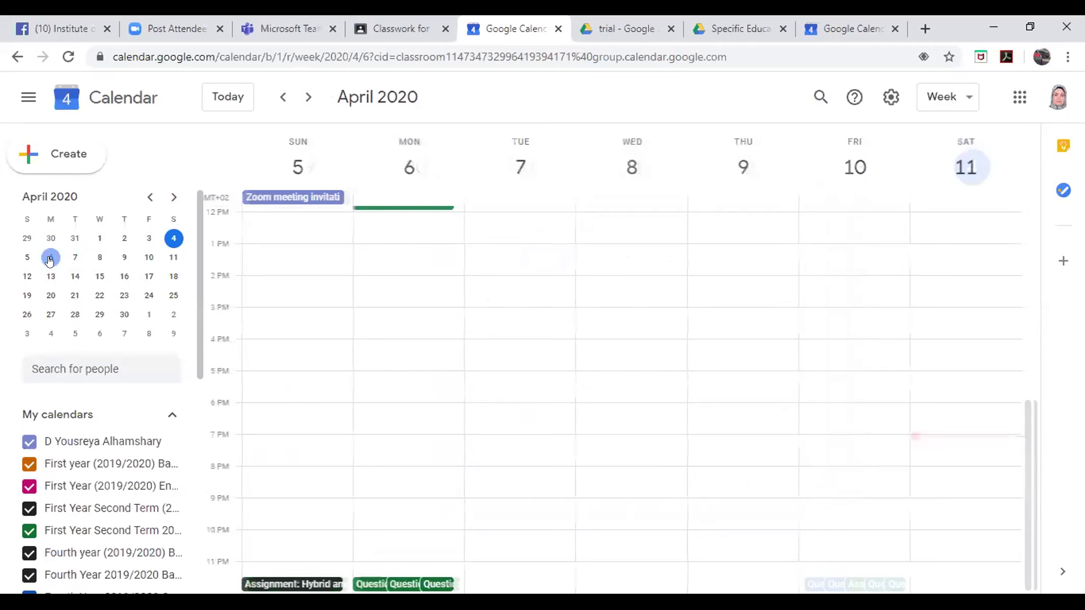
pyautogui.click(452, 203)
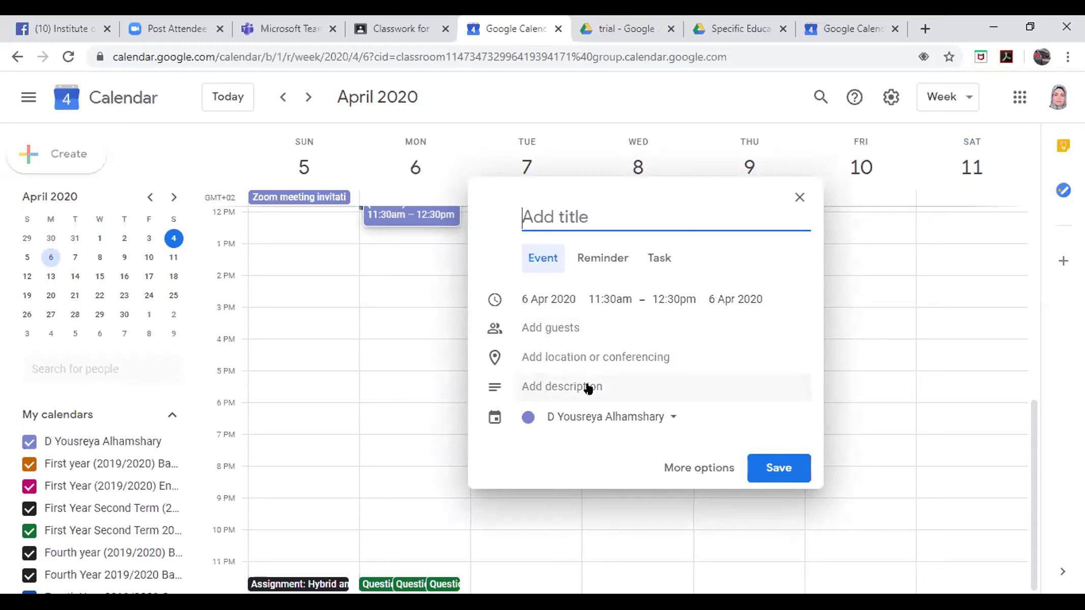
pyautogui.click(603, 367)
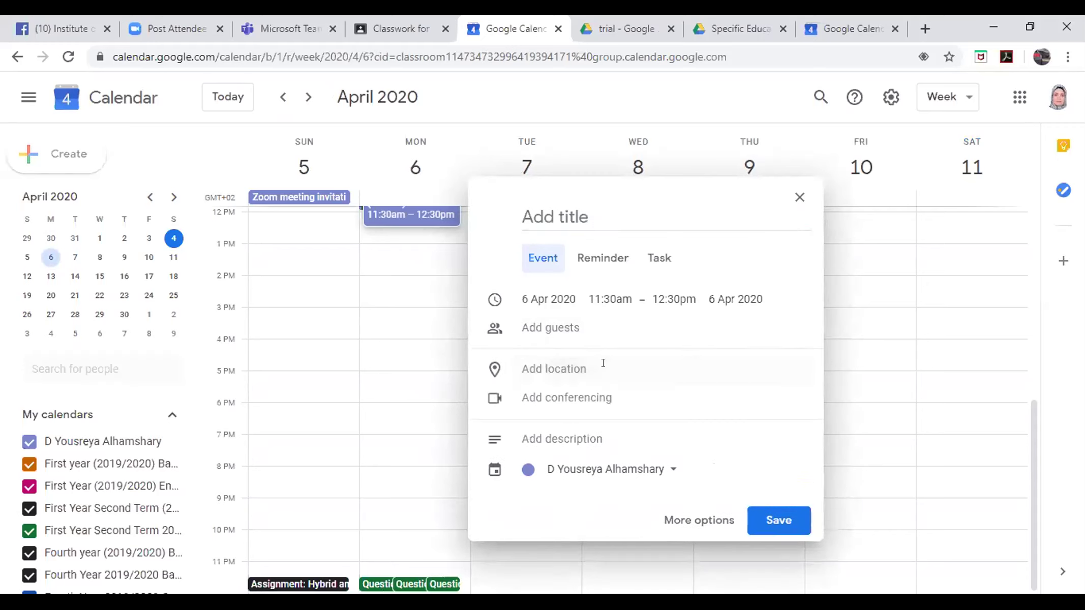
pyautogui.click(585, 401)
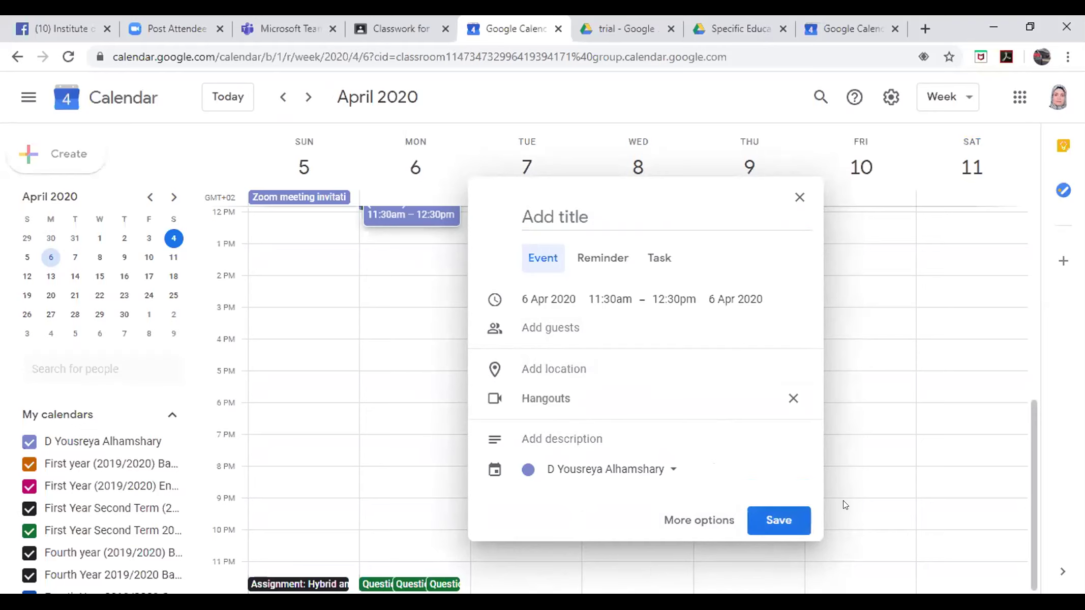
pyautogui.click(776, 527)
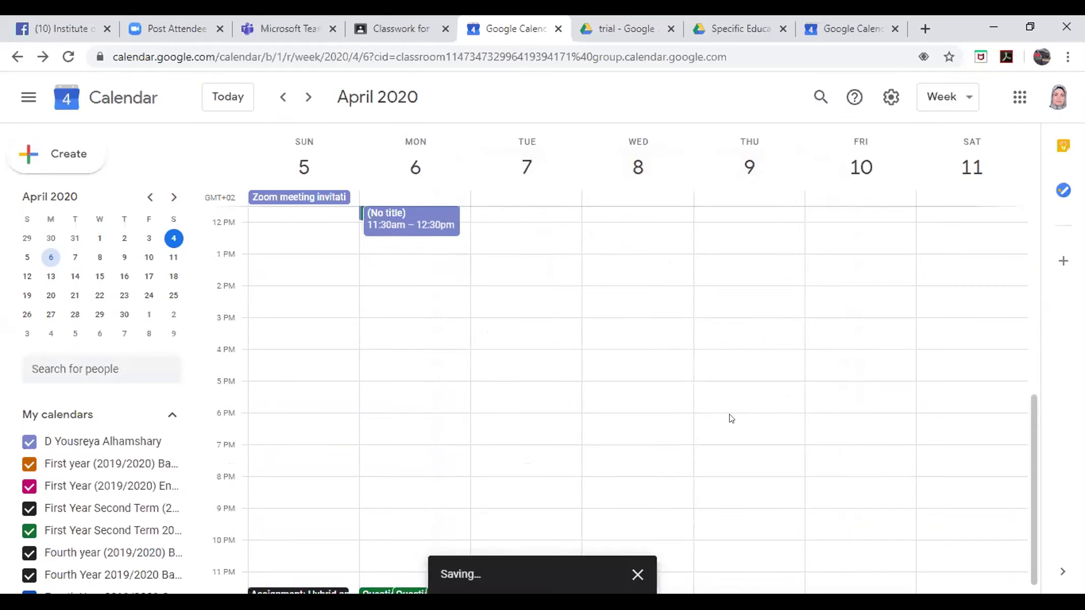
# Return to Classroom, invite a co-teacher to the trial class by e-mail address, and check the options for the invited teacher
pyautogui.click(447, 43)
pyautogui.click(587, 109)
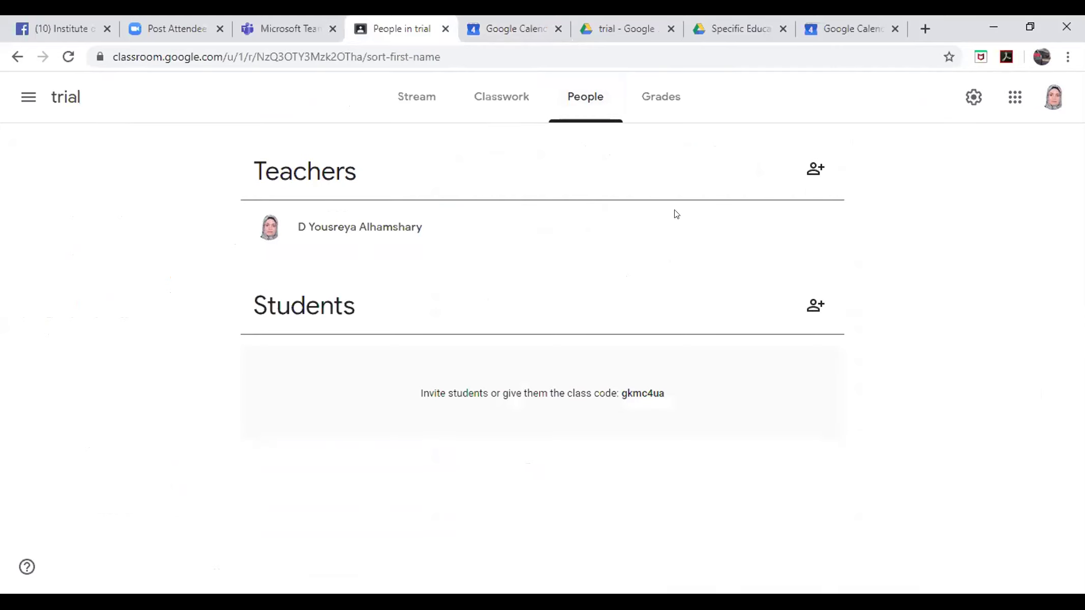
pyautogui.click(816, 172)
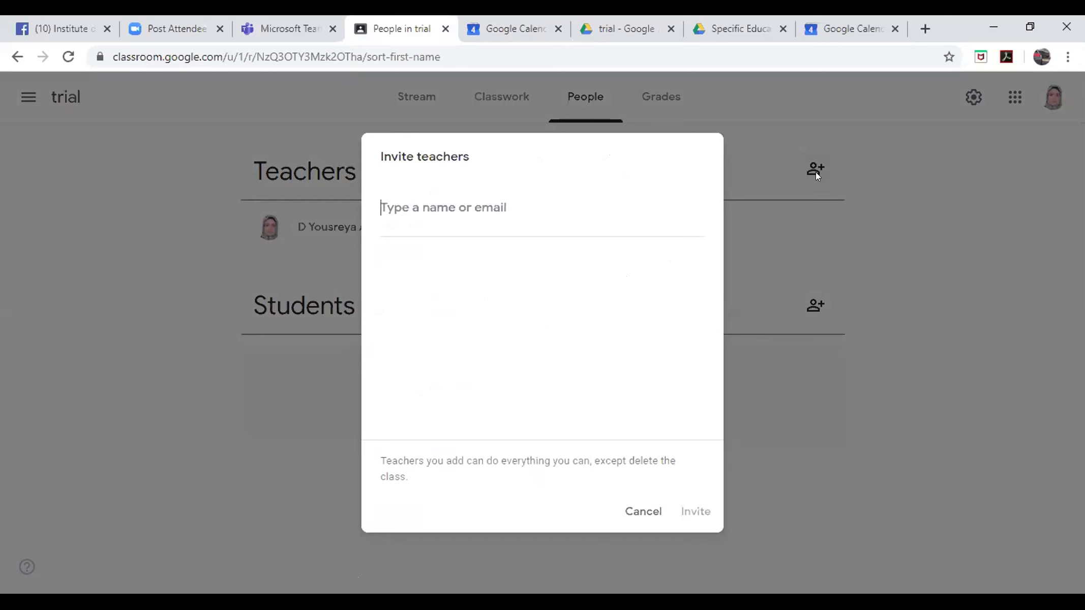
pyautogui.write('mya')
pyautogui.write('o')
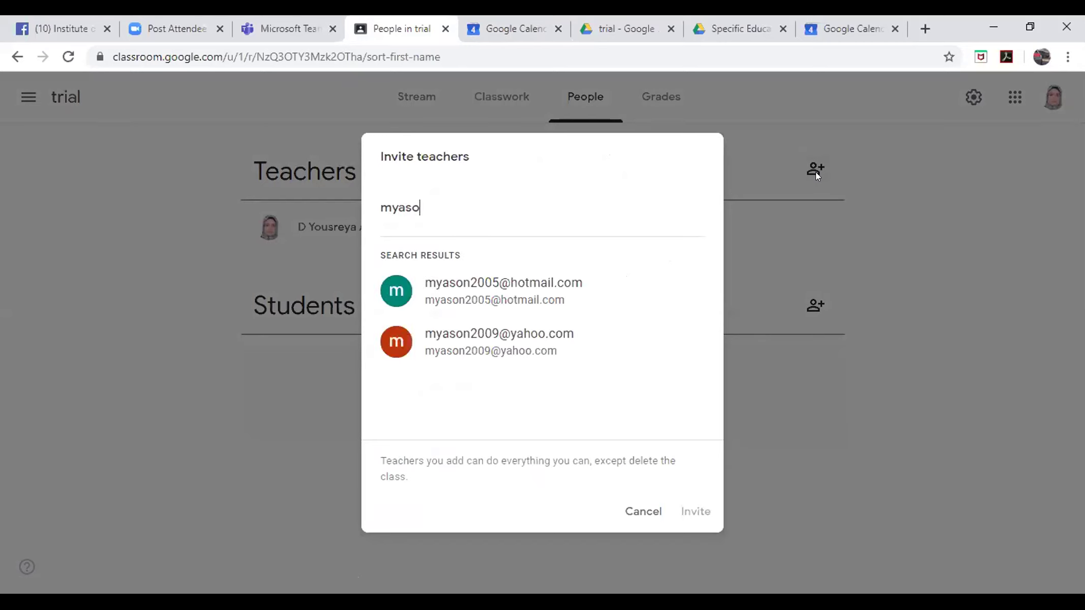
pyautogui.click(610, 289)
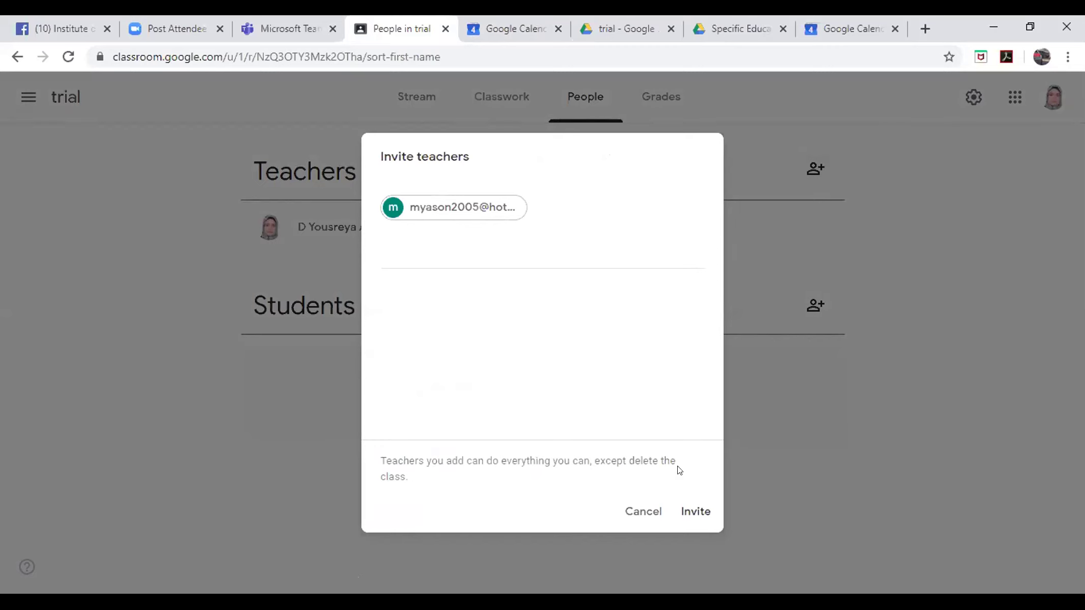
pyautogui.click(694, 517)
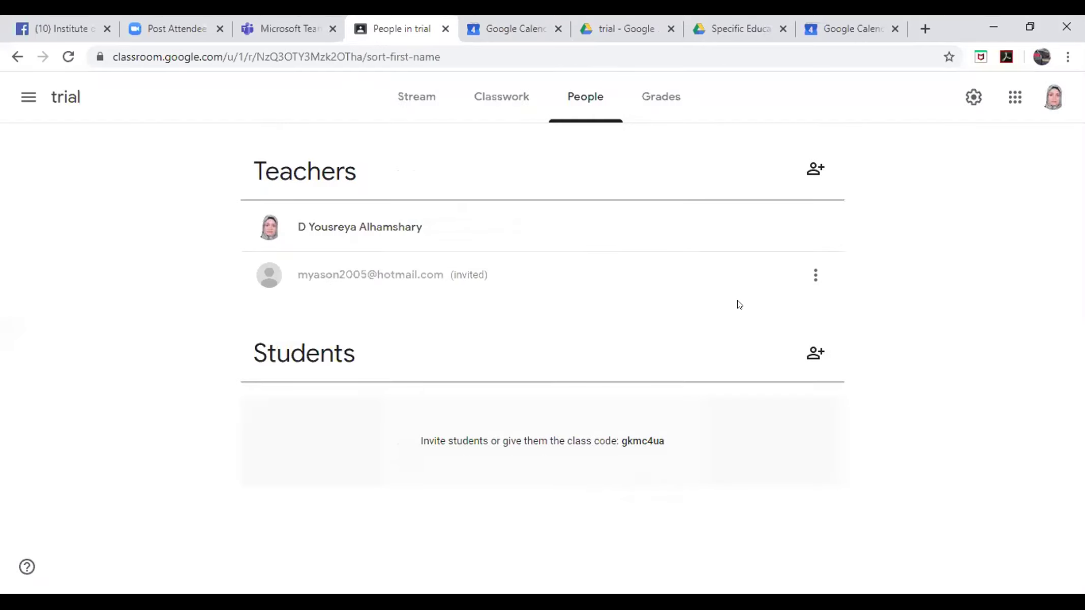
pyautogui.click(807, 278)
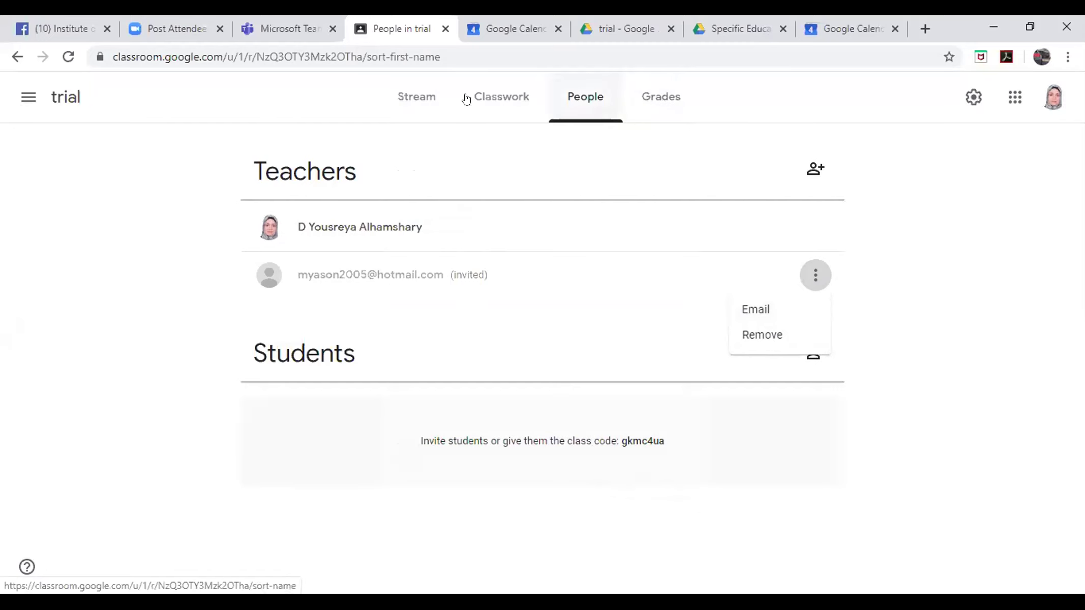
# Switch from the trial class to the First Year Second Term 2019/2020 Engineering class
pyautogui.click(21, 104)
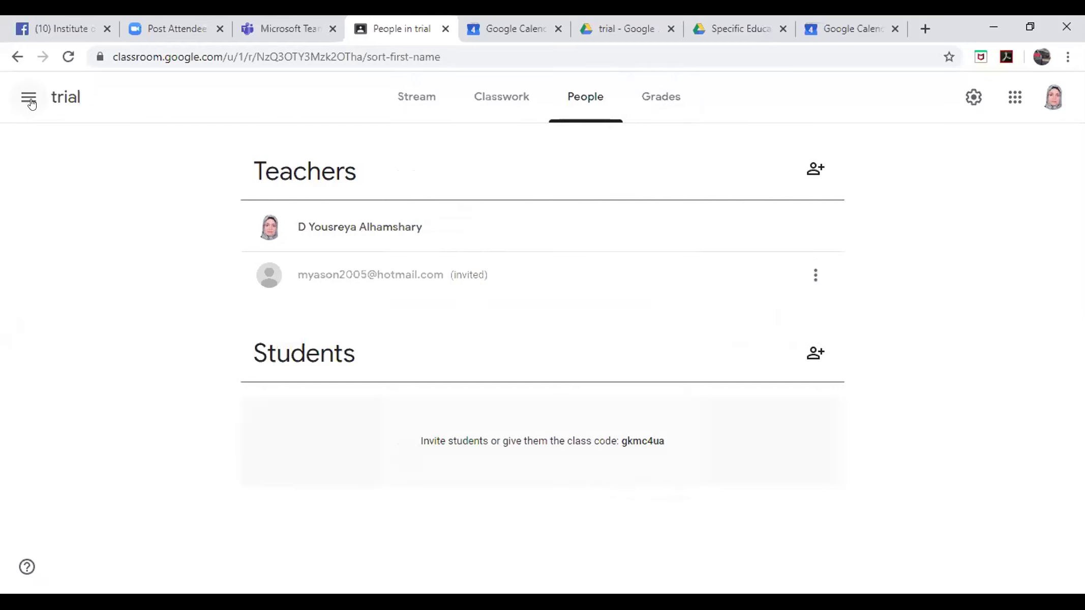
pyautogui.click(28, 99)
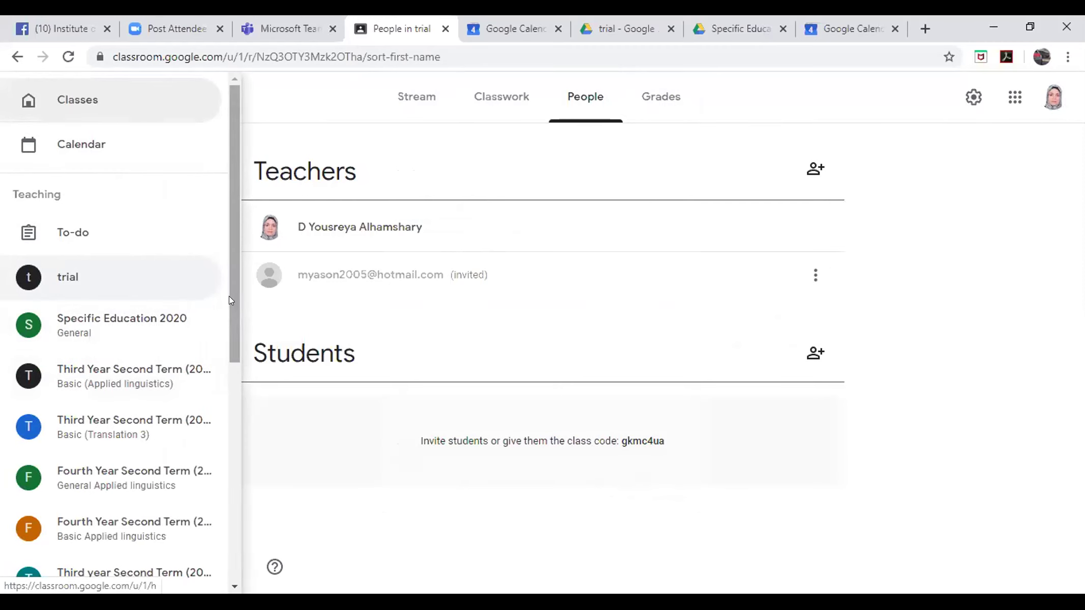
pyautogui.moveTo(229, 296); pyautogui.dragTo(257, 457)
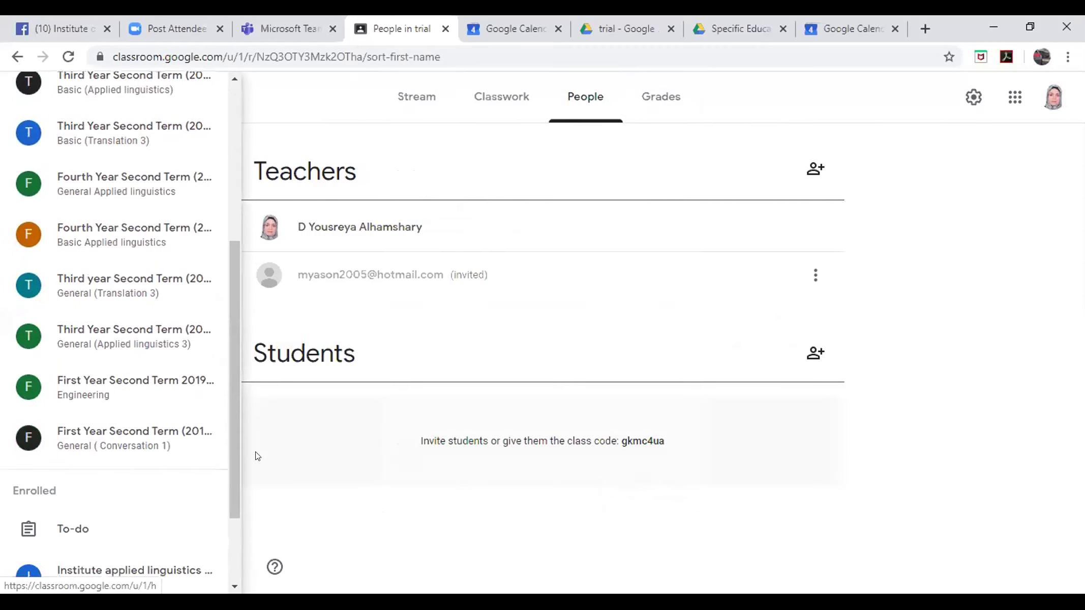
pyautogui.click(187, 386)
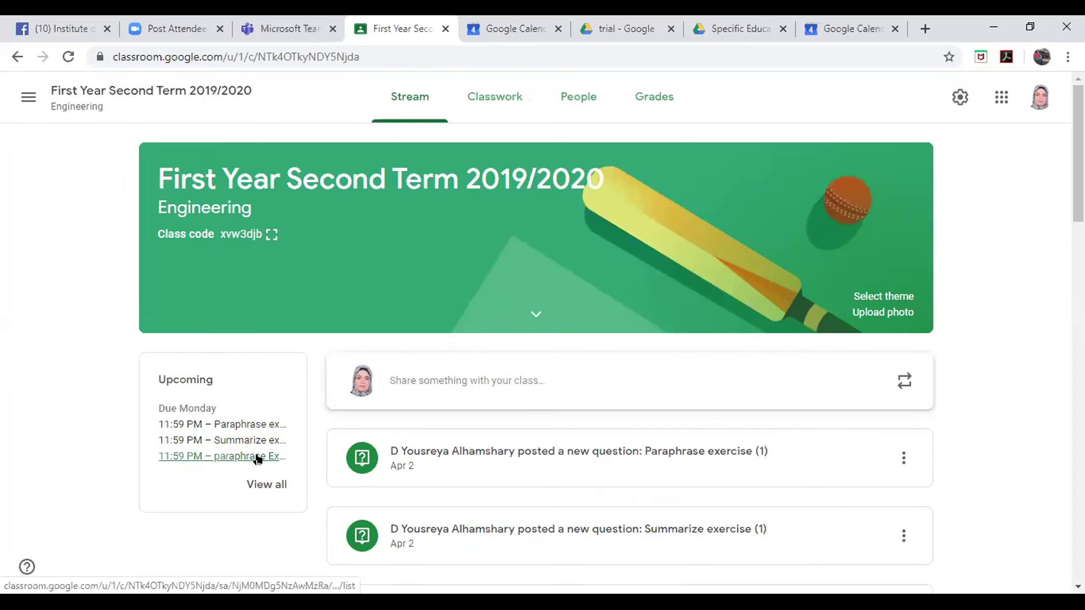
# Examine the Engineering class's classwork to see how materials, questions and assignments are organised under its topics
pyautogui.click(491, 102)
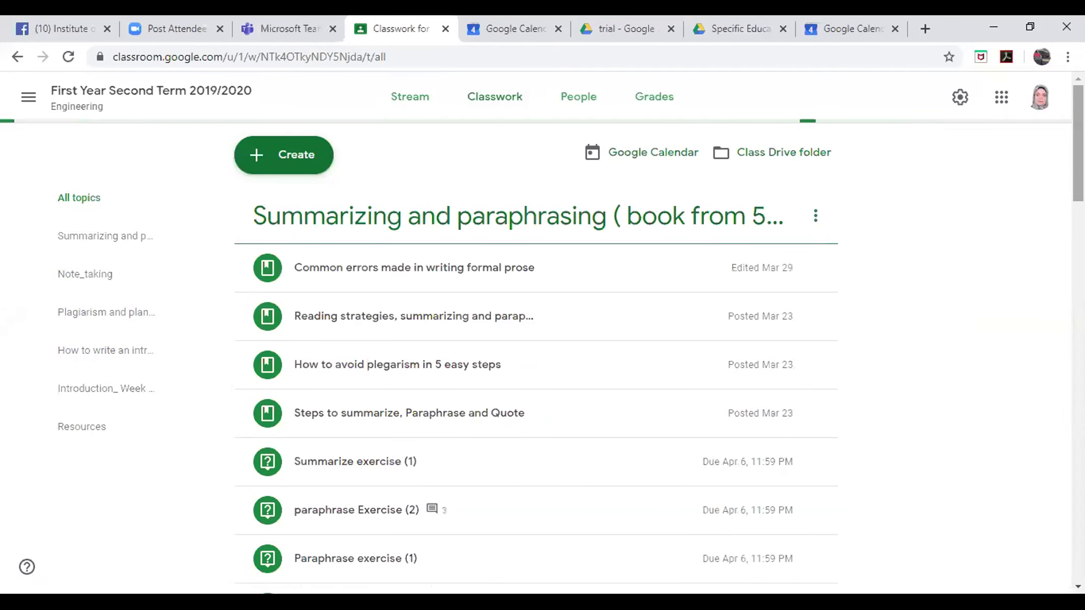
pyautogui.scroll(-1, 942, 188)
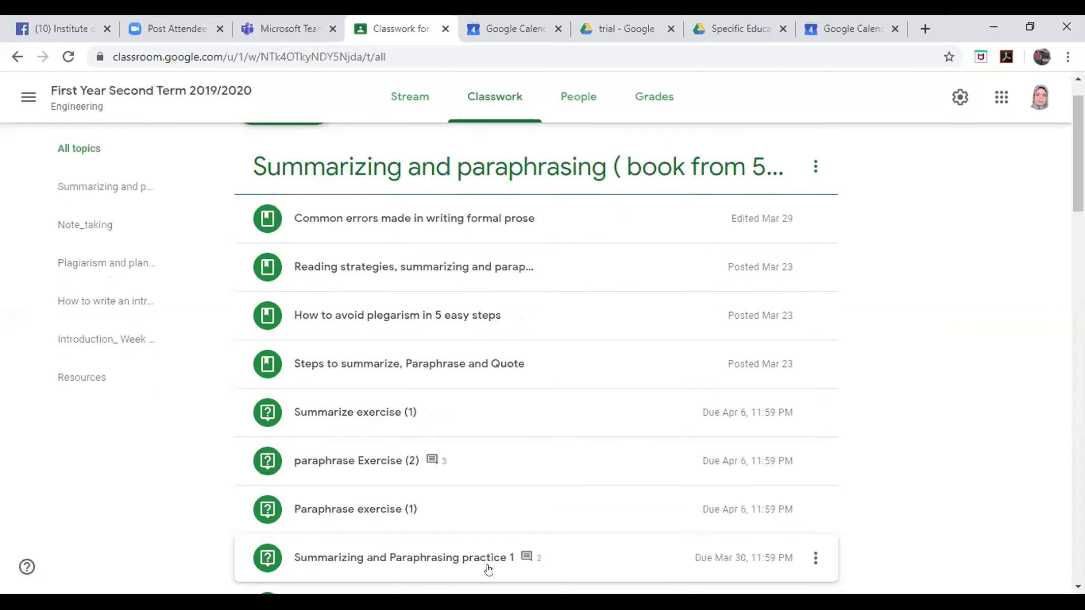
pyautogui.scroll(-9, 487, 571)
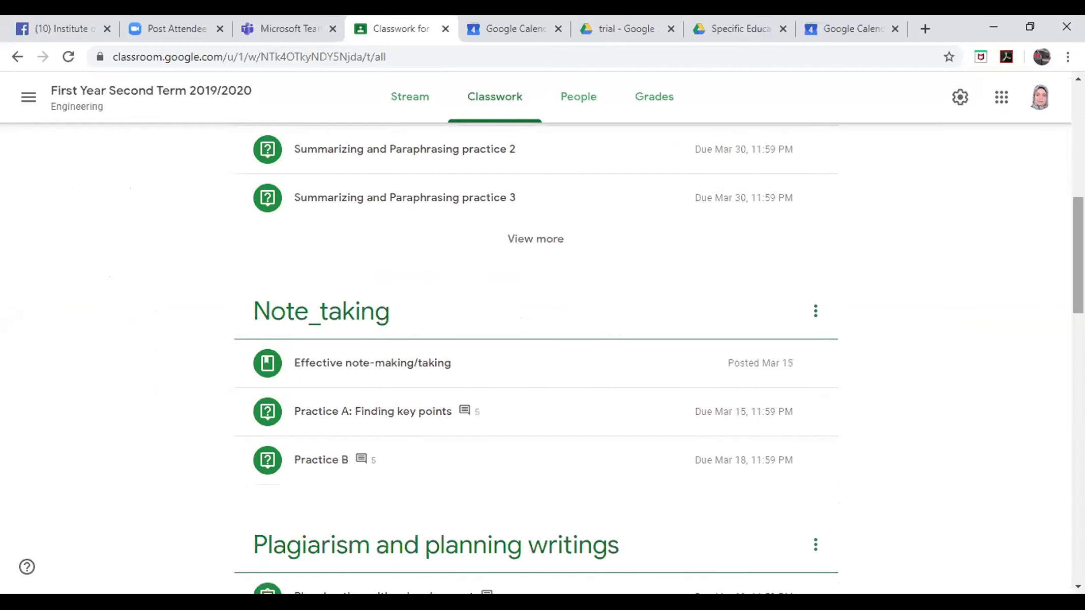
pyautogui.scroll(-1, 659, 359)
pyautogui.scroll(-7, 536, 359)
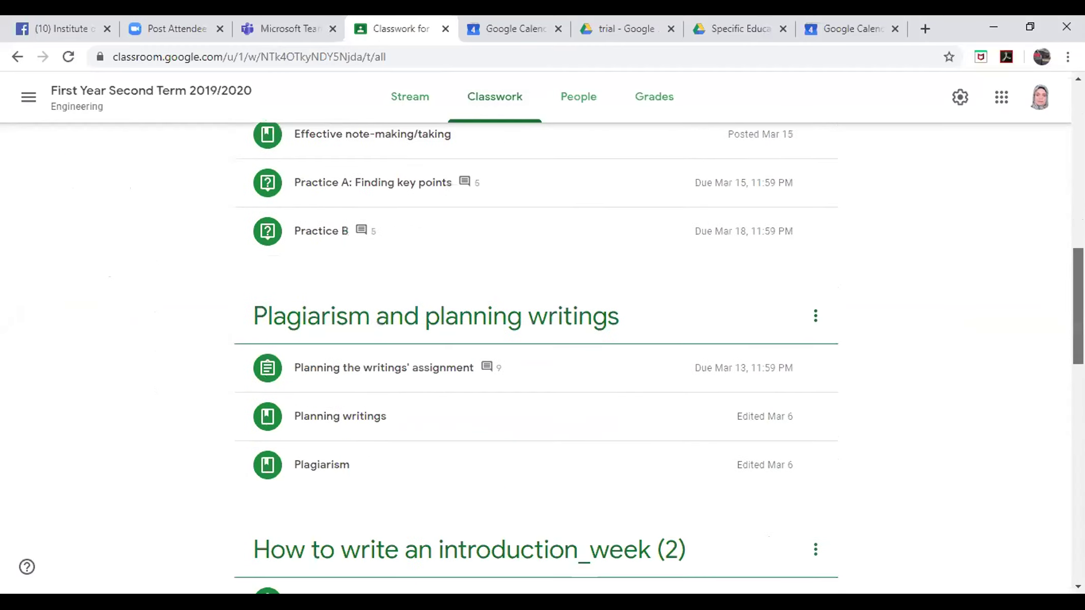
pyautogui.scroll(-9, 536, 359)
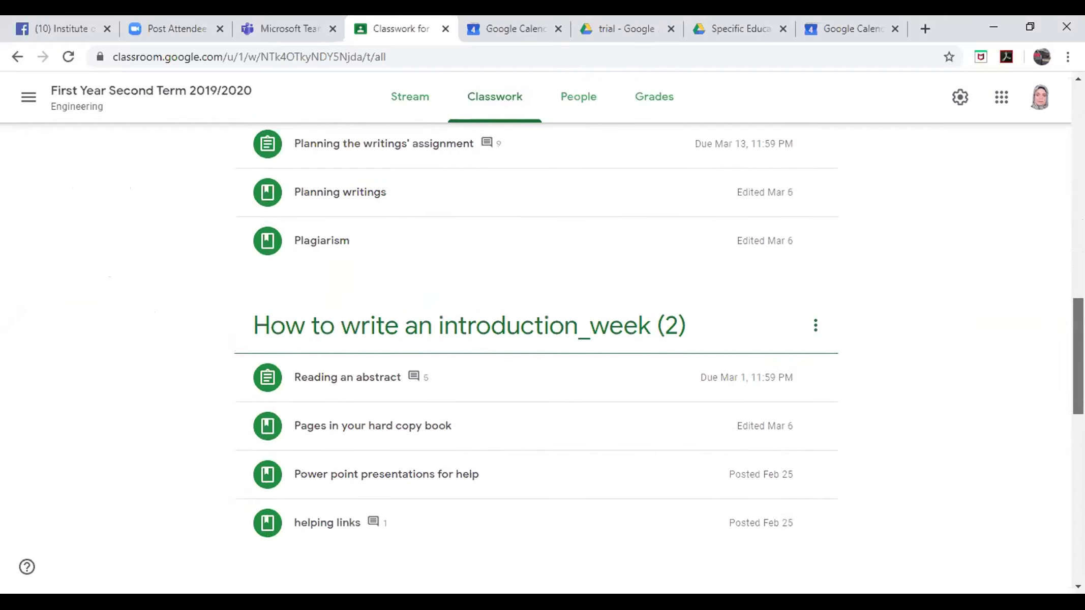
pyautogui.scroll(-7, 536, 359)
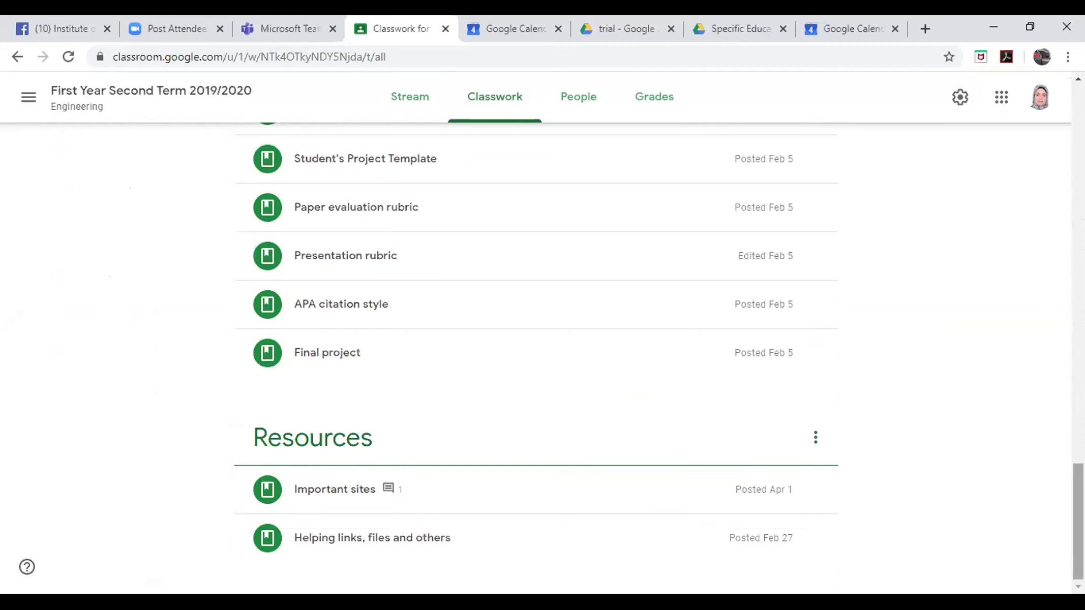
pyautogui.scroll(20, 1027, 254)
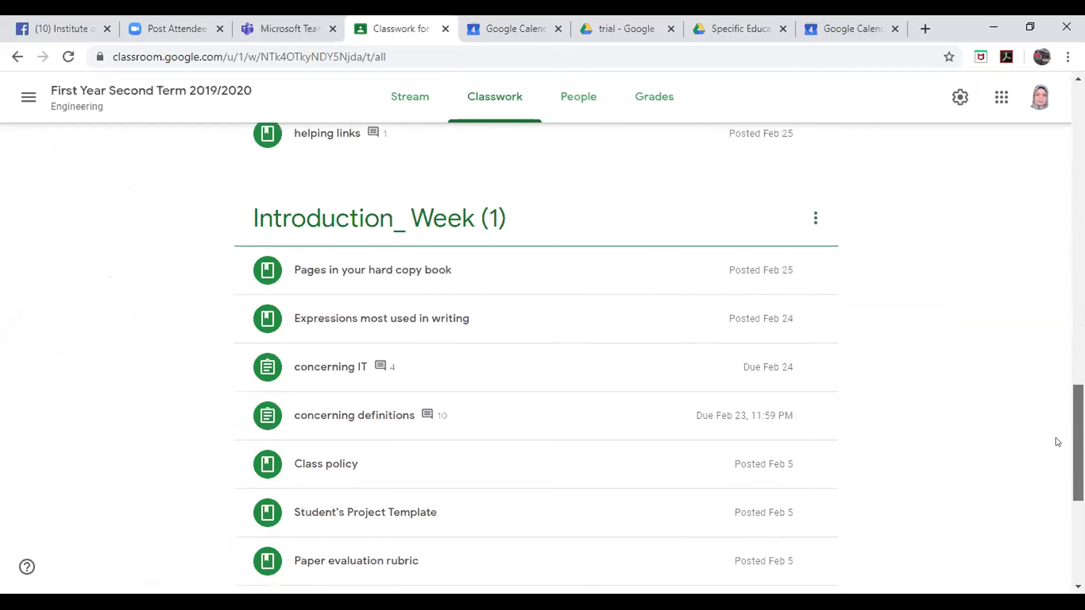
pyautogui.scroll(6, 958, 119)
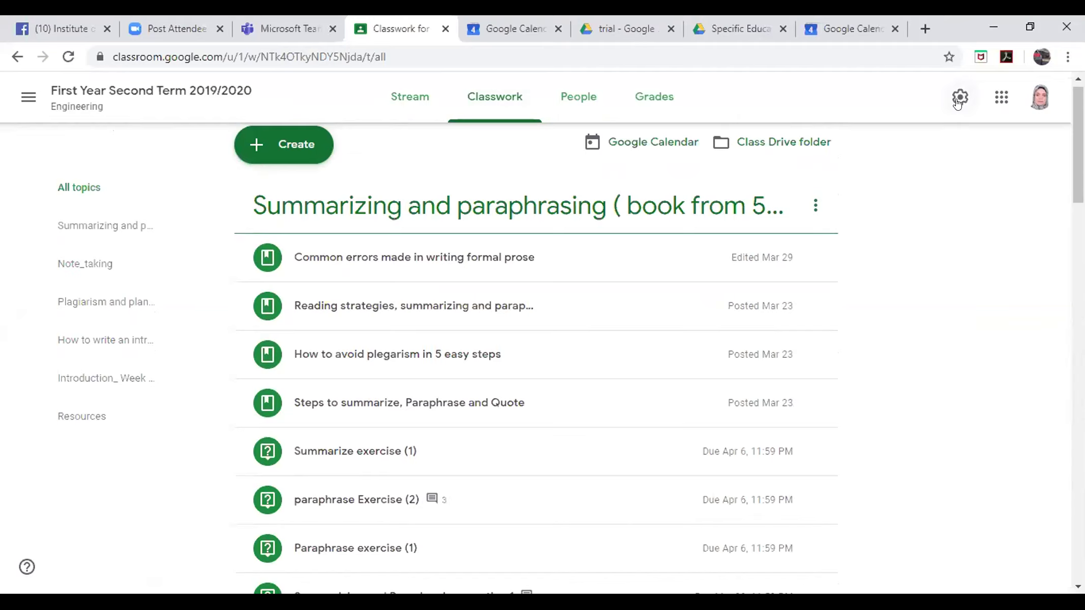
# Open the Engineering class's settings, display its class code enlarged, and check the other class code options
pyautogui.click(959, 99)
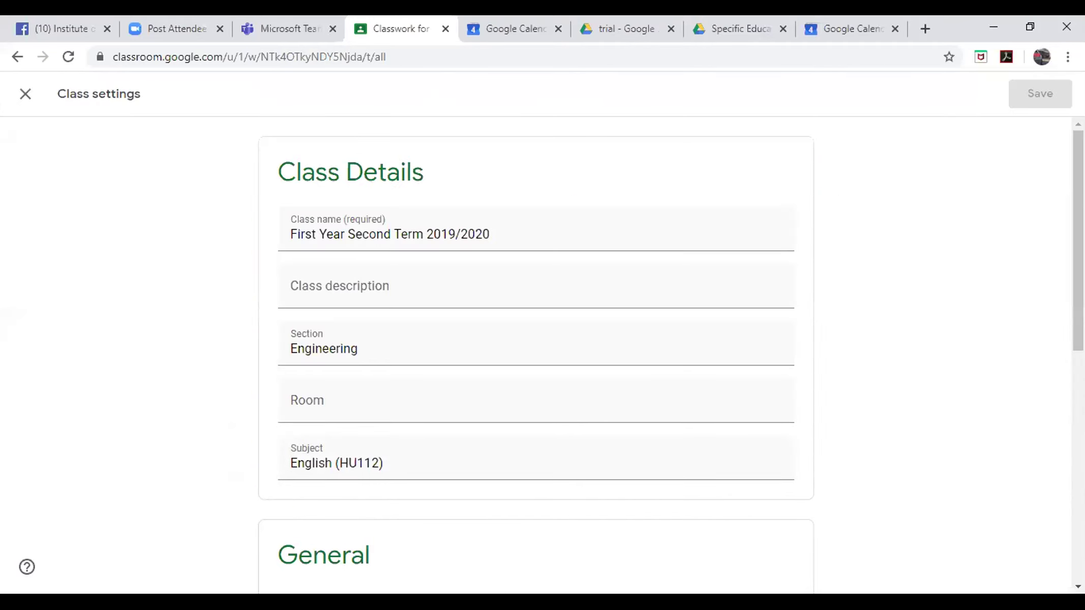
pyautogui.scroll(-6, 542, 356)
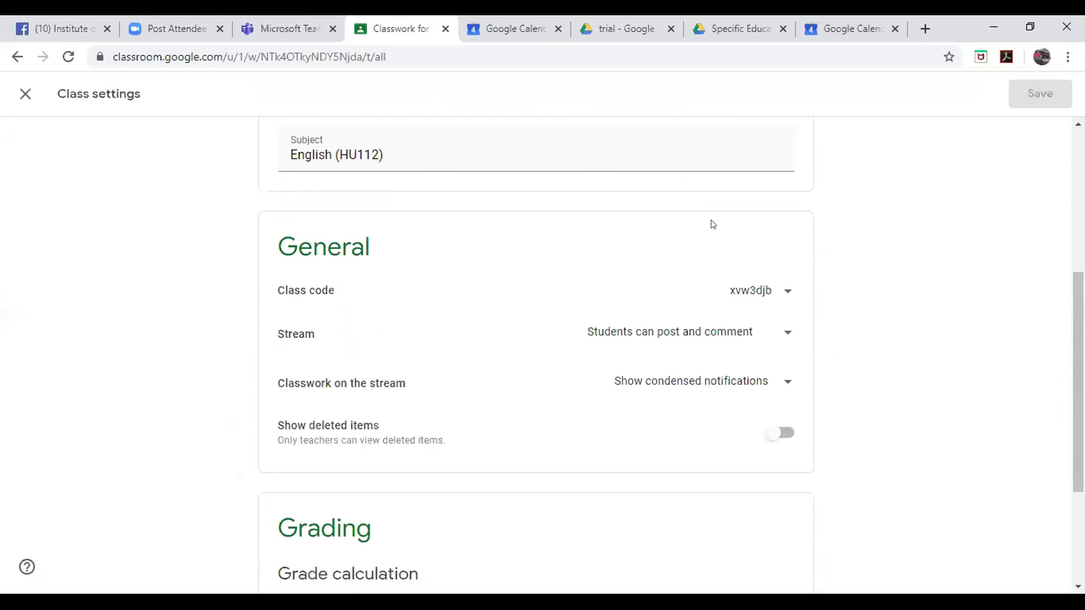
pyautogui.click(784, 290)
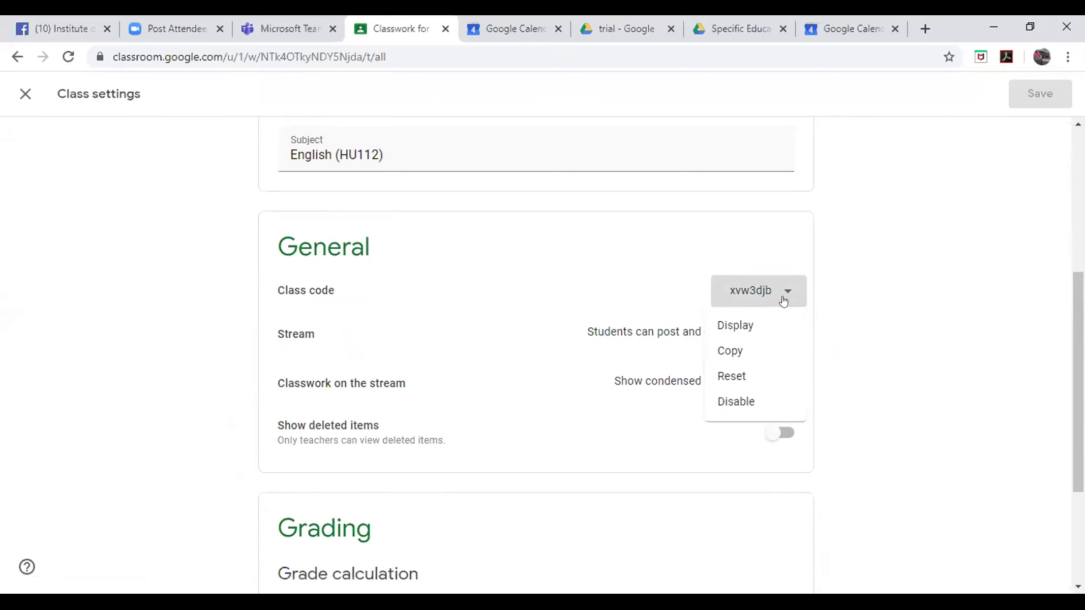
pyautogui.click(767, 327)
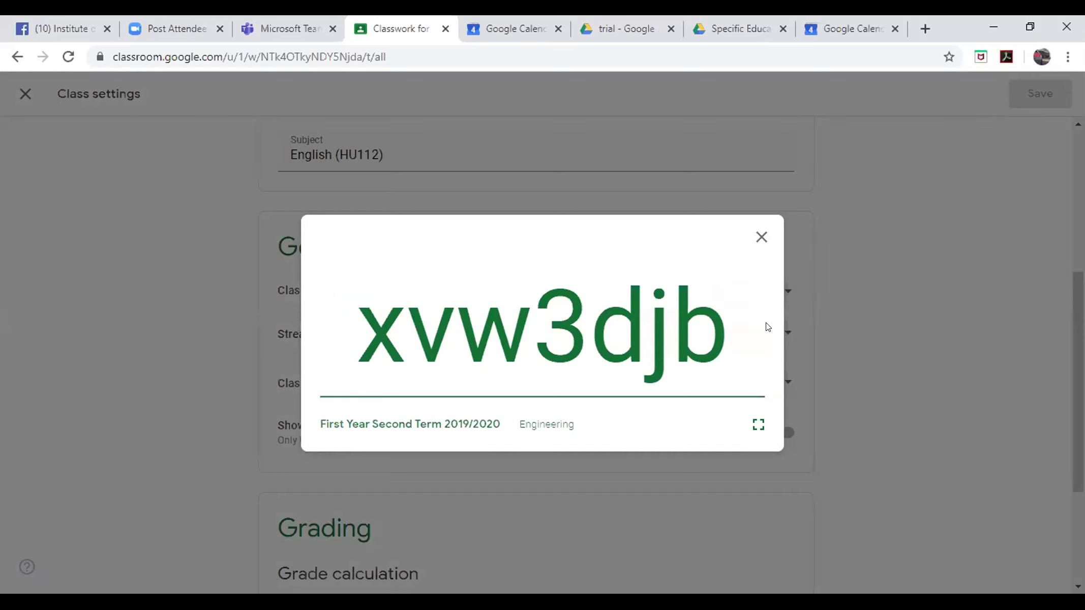
pyautogui.click(754, 238)
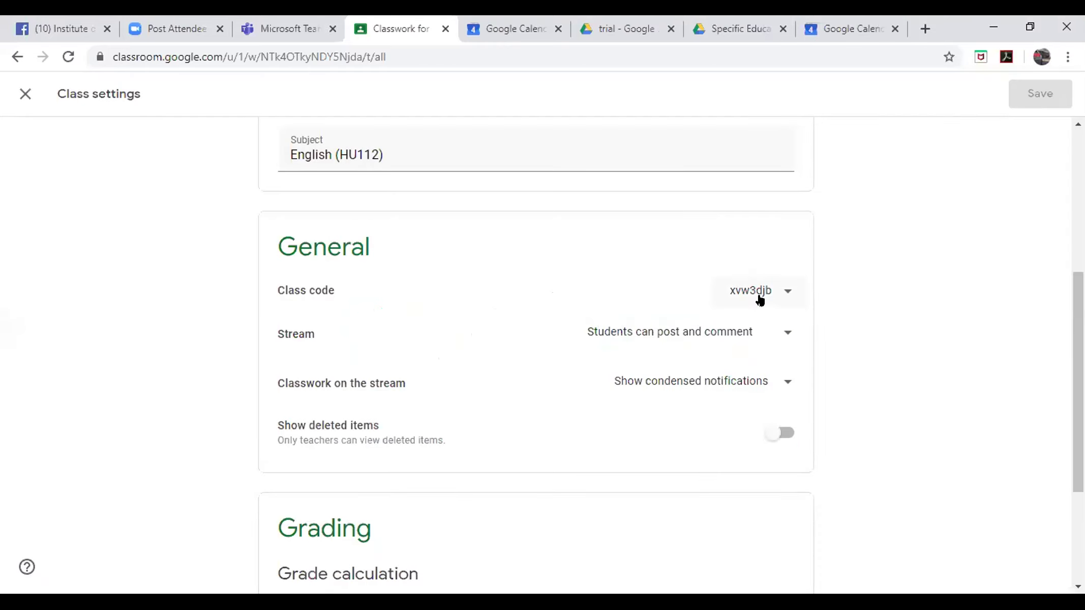
pyautogui.click(787, 290)
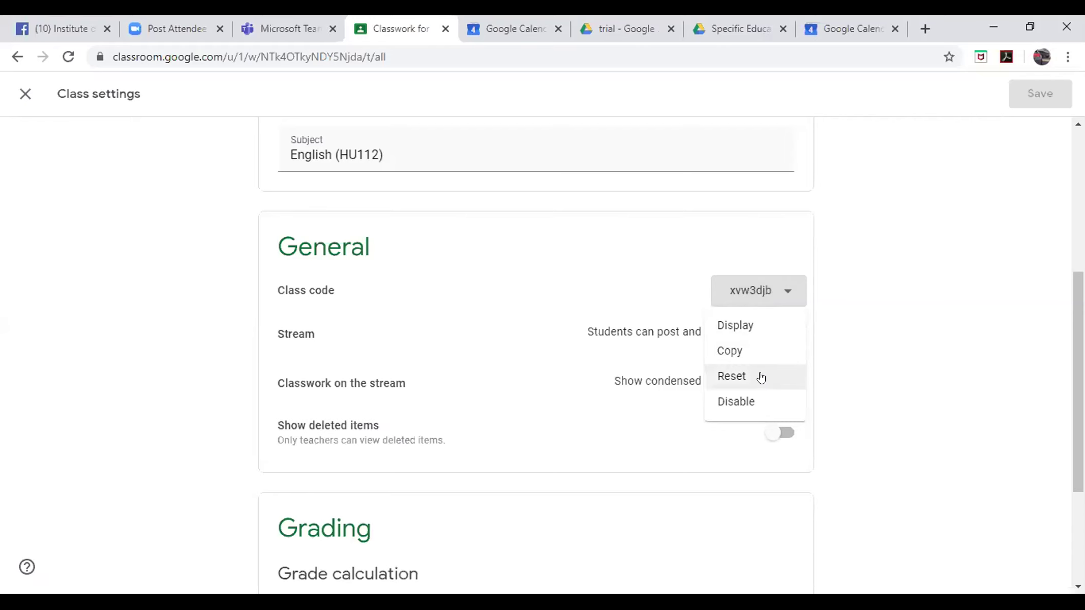
pyautogui.click(579, 375)
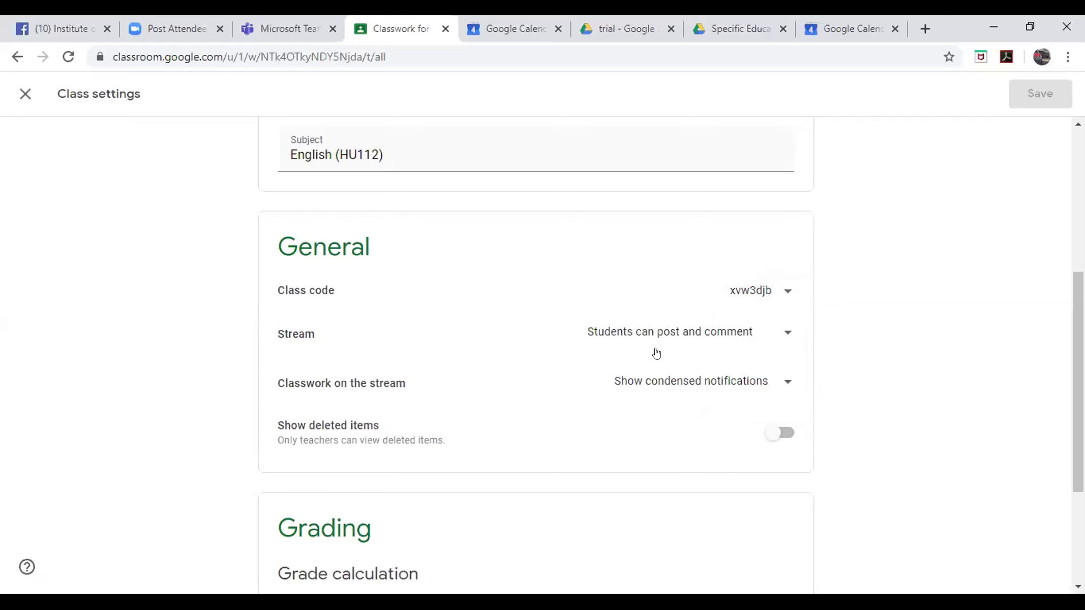
# Check the class settings' options for student posting on the stream and for showing classwork on the stream
pyautogui.click(782, 333)
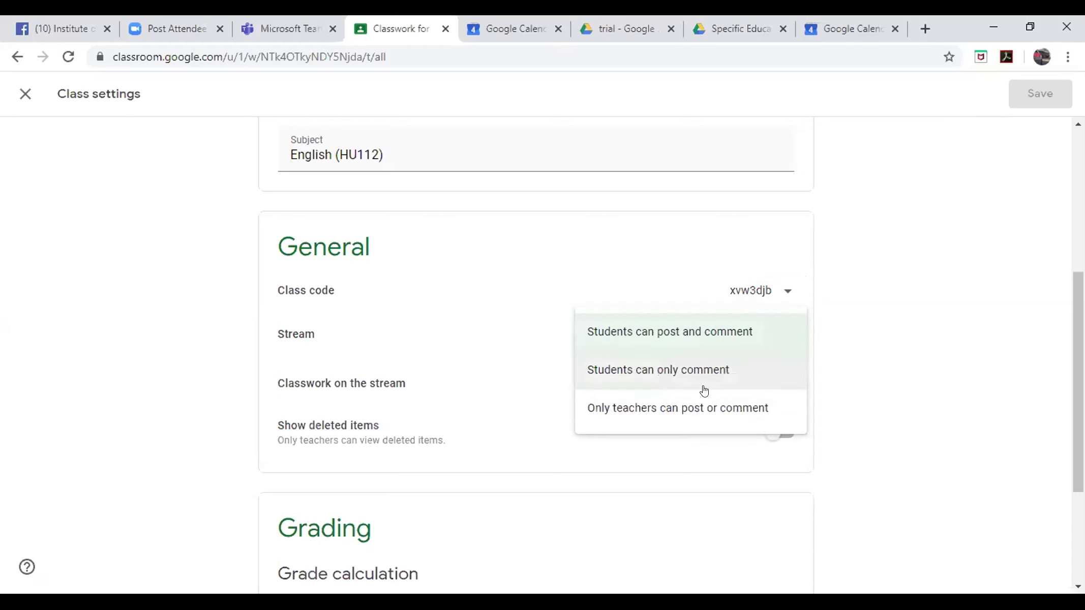
pyautogui.click(548, 441)
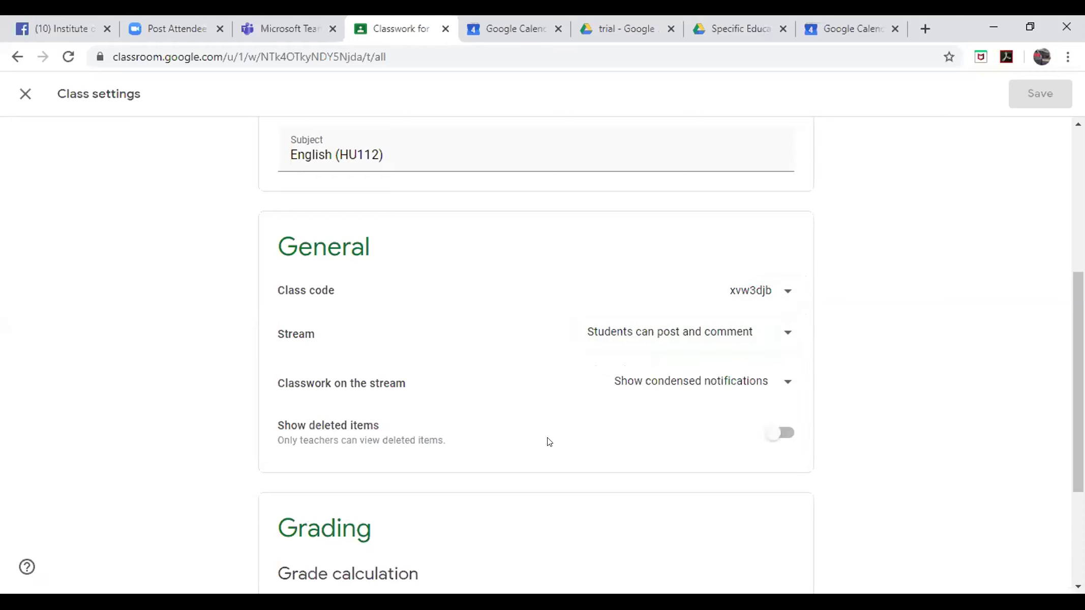
pyautogui.click(785, 389)
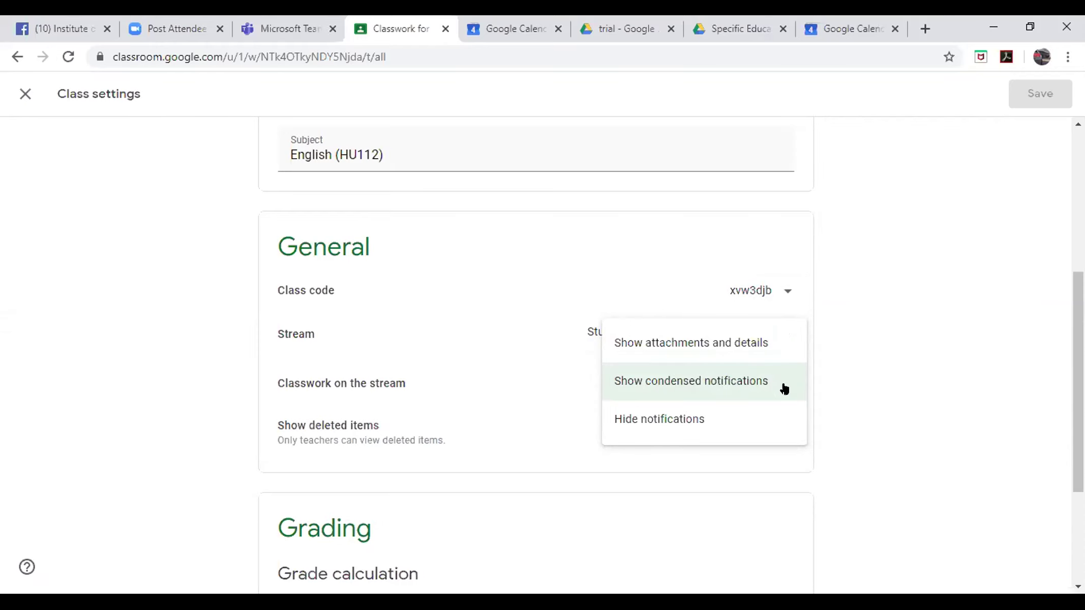
pyautogui.click(624, 496)
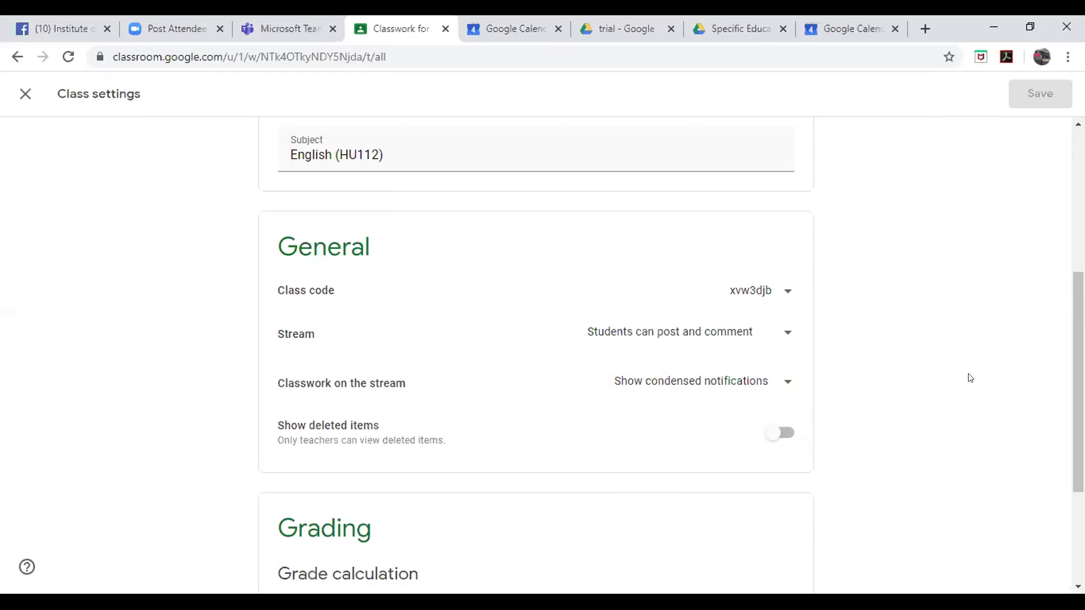
# Check the overall grade calculation options in the Grading settings and close the class settings without changes
pyautogui.scroll(-3, 1078, 382)
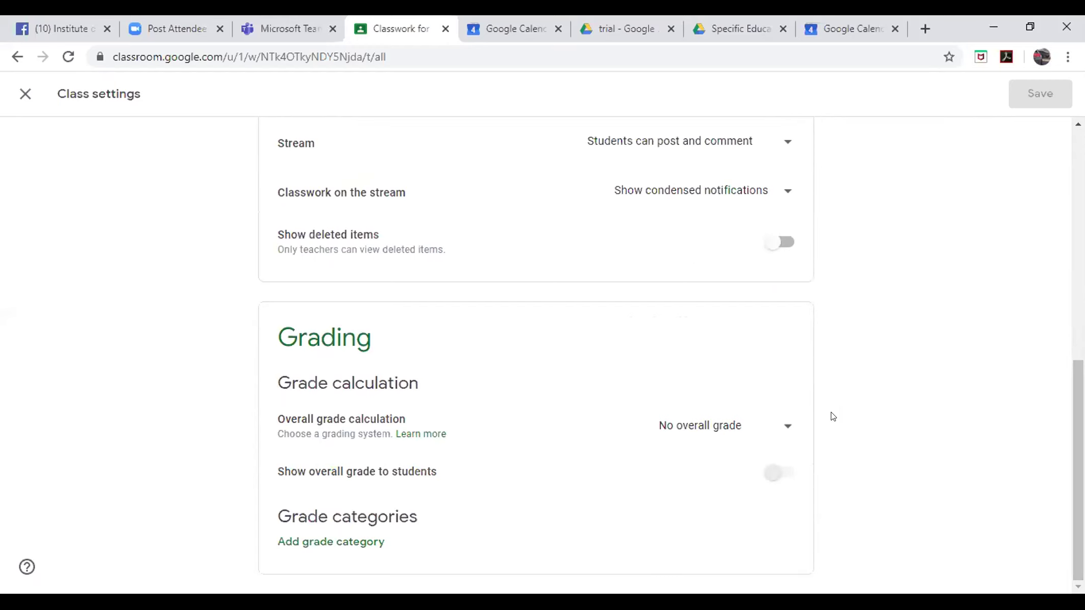
pyautogui.click(787, 431)
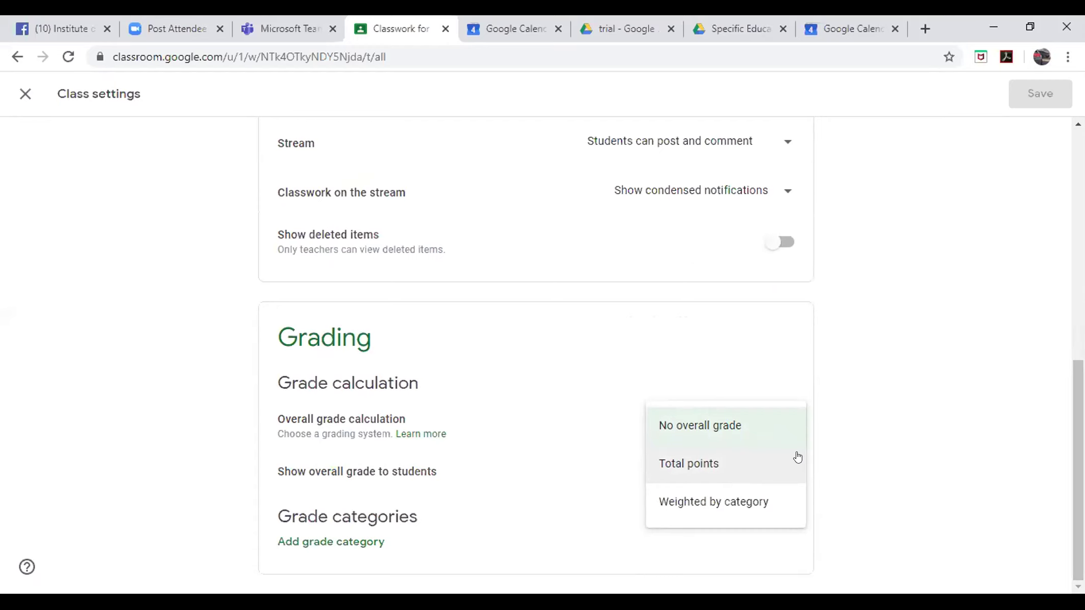
pyautogui.click(966, 407)
pyautogui.moveTo(1078, 432); pyautogui.dragTo(1040, 167)
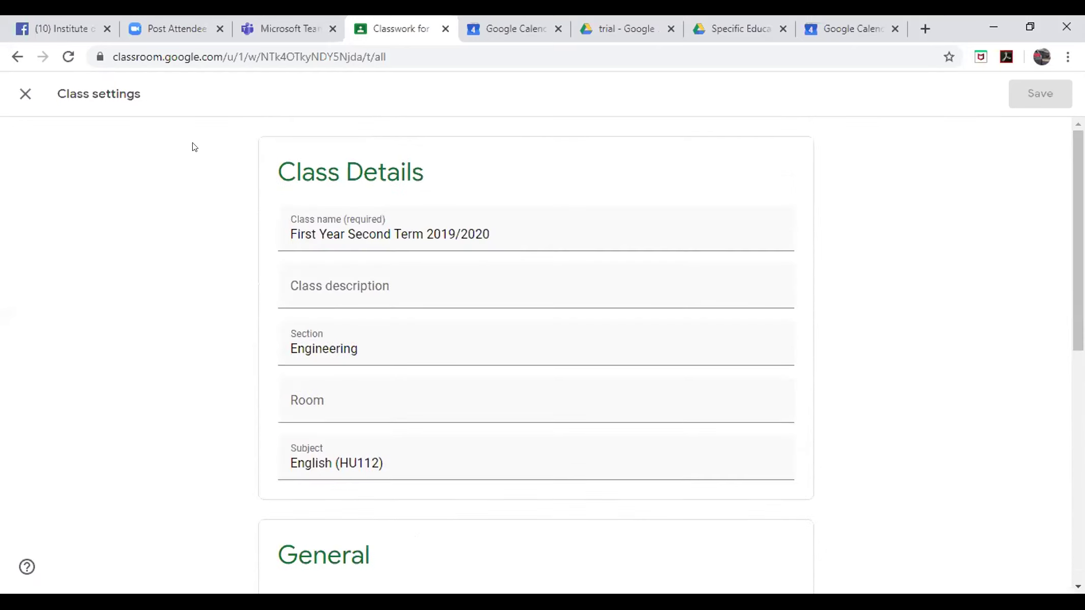
pyautogui.click(24, 94)
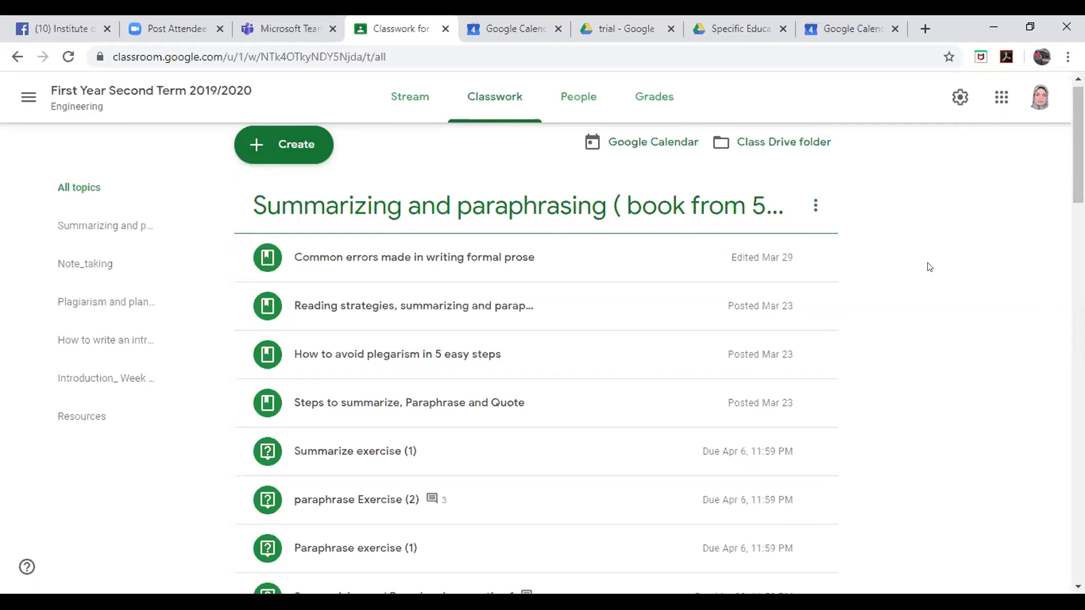
# Open the second listed student's page from the Engineering class's people and examine the status of all their assignments
pyautogui.scroll(1, 930, 266)
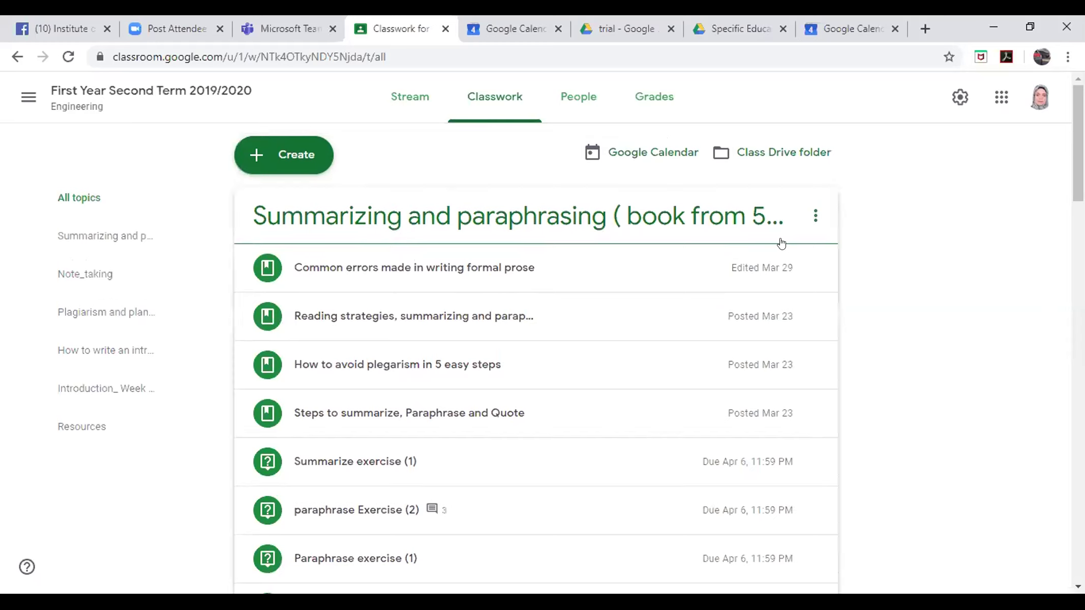
pyautogui.click(568, 110)
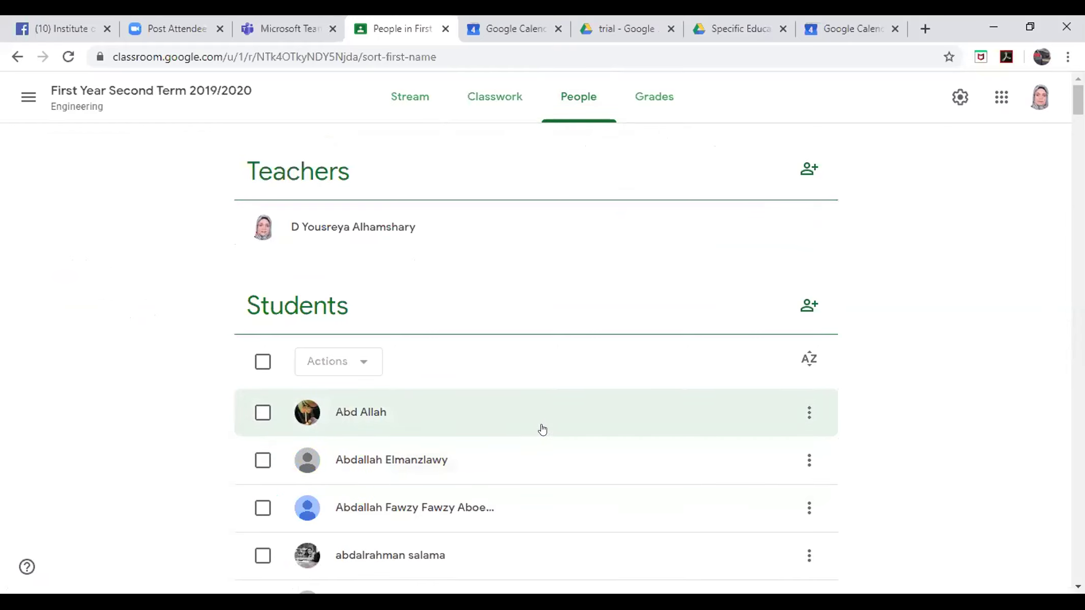
pyautogui.click(562, 453)
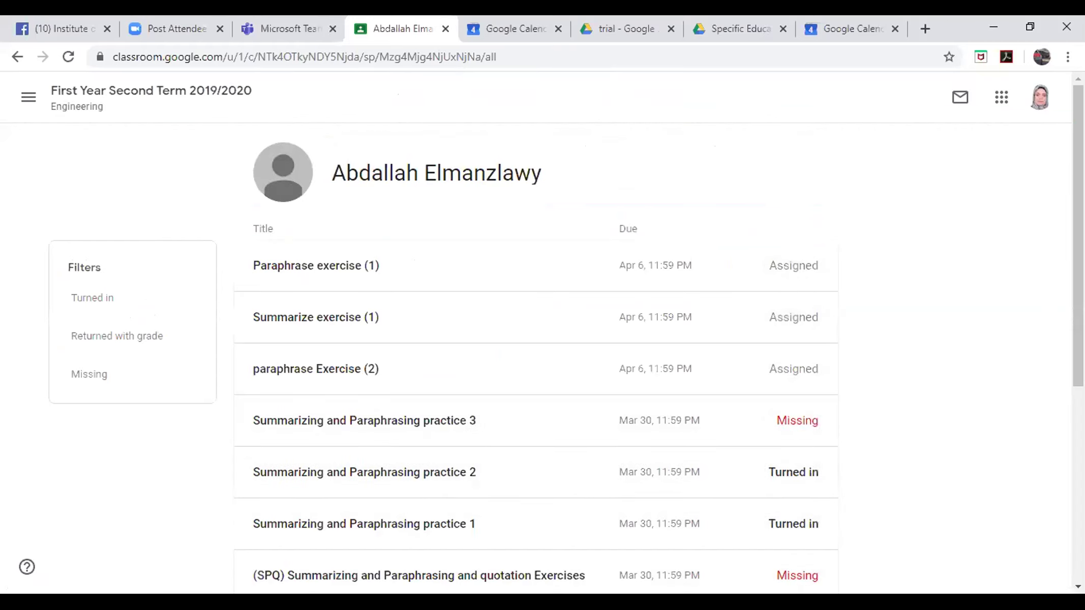
pyautogui.scroll(-2, 566, 360)
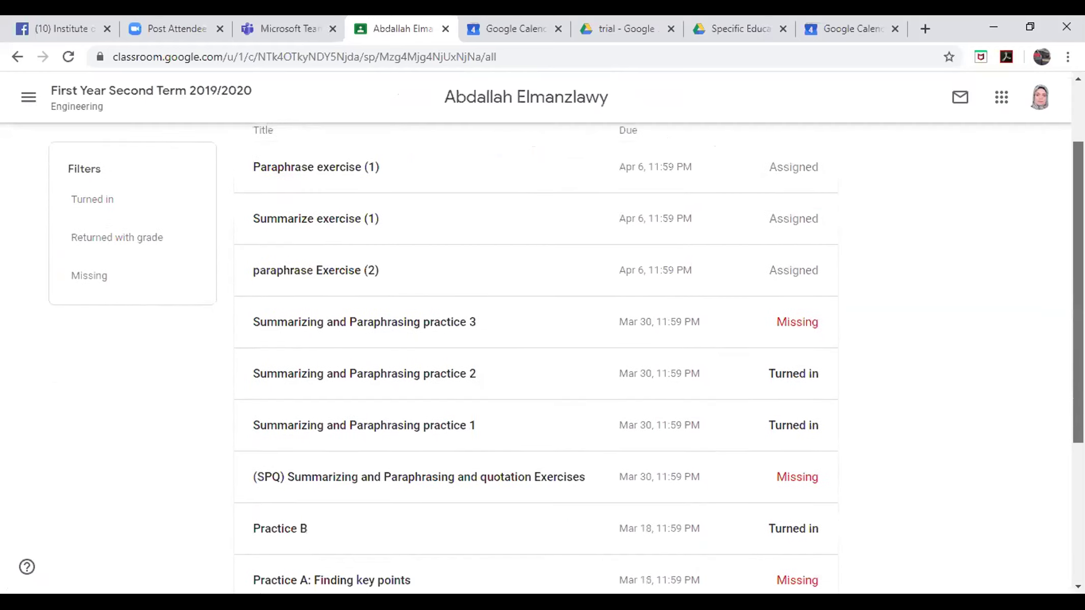
pyautogui.scroll(-5, 535, 355)
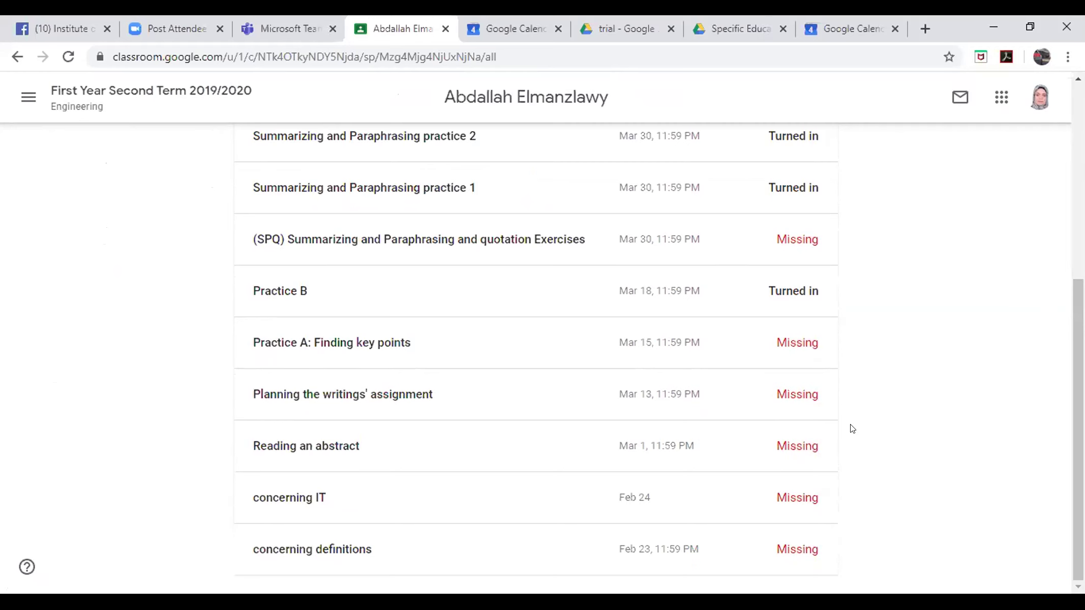
pyautogui.scroll(6, 1061, 230)
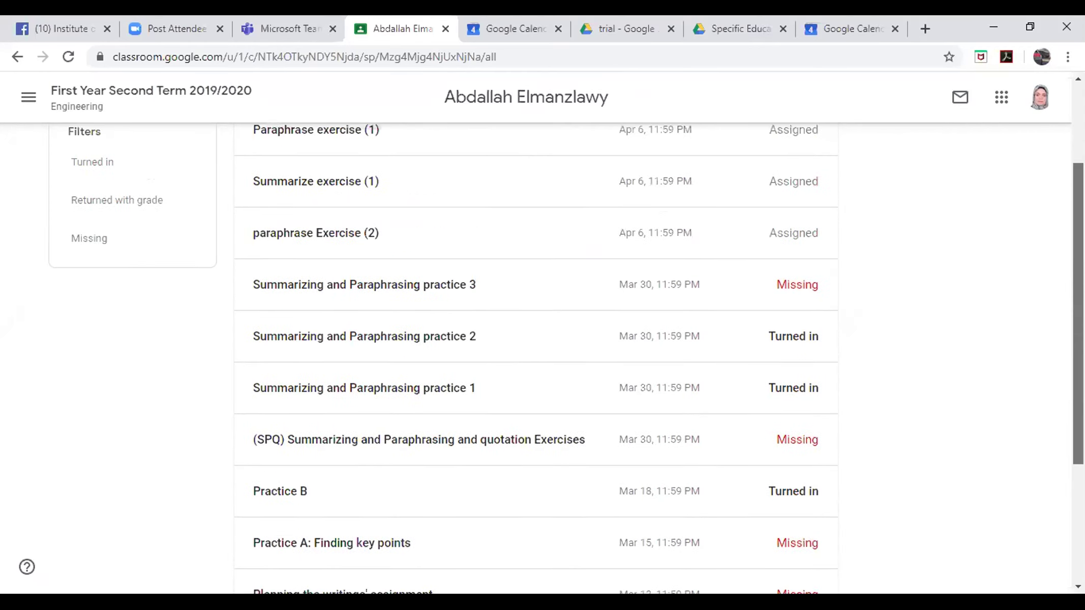
pyautogui.scroll(1, 1062, 230)
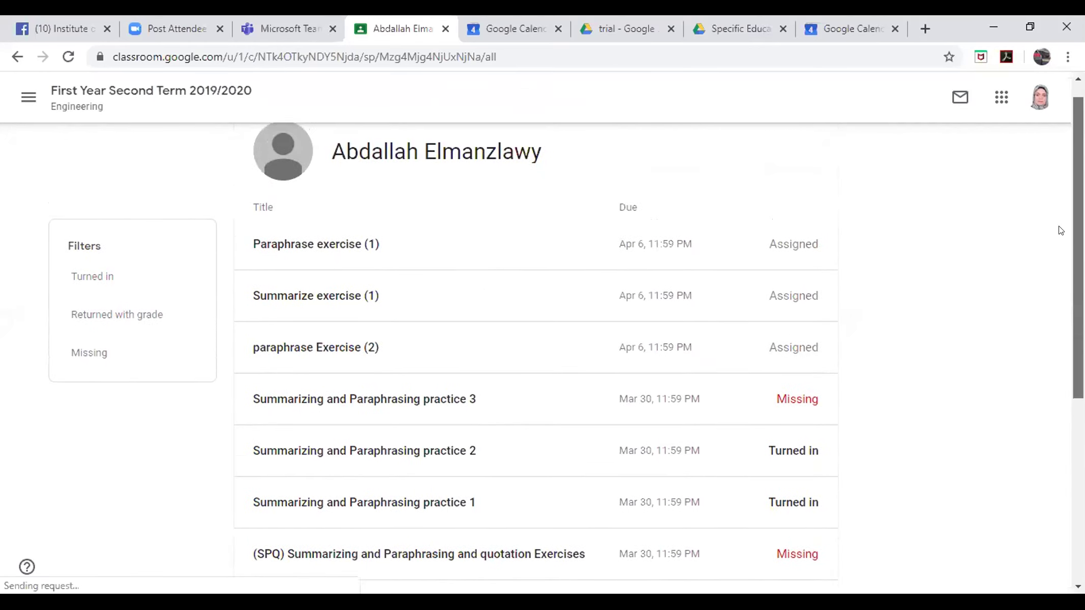
pyautogui.scroll(1, 1049, 206)
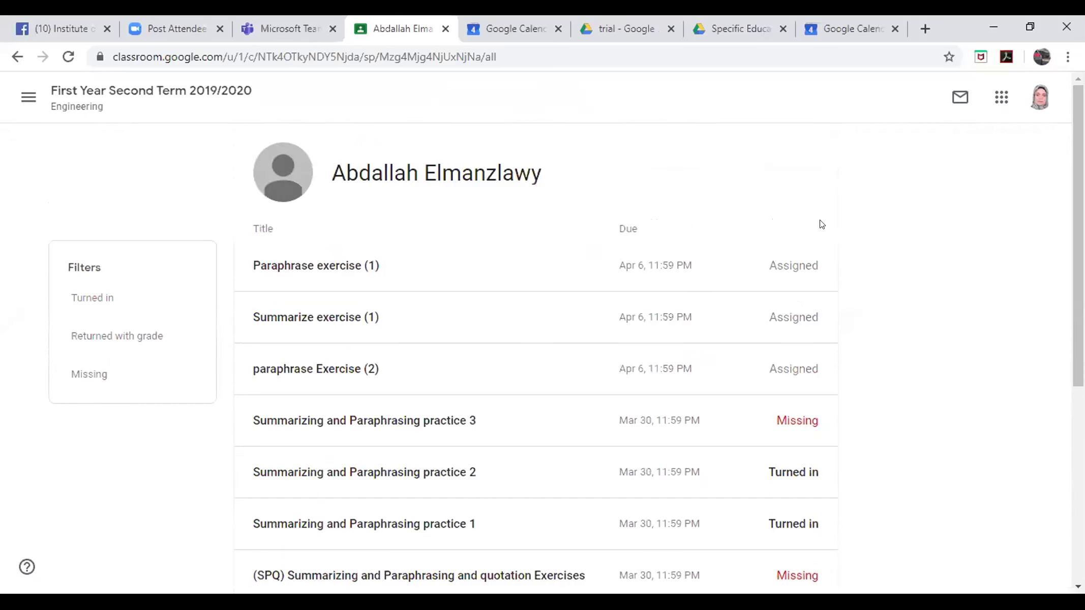
pyautogui.click(23, 102)
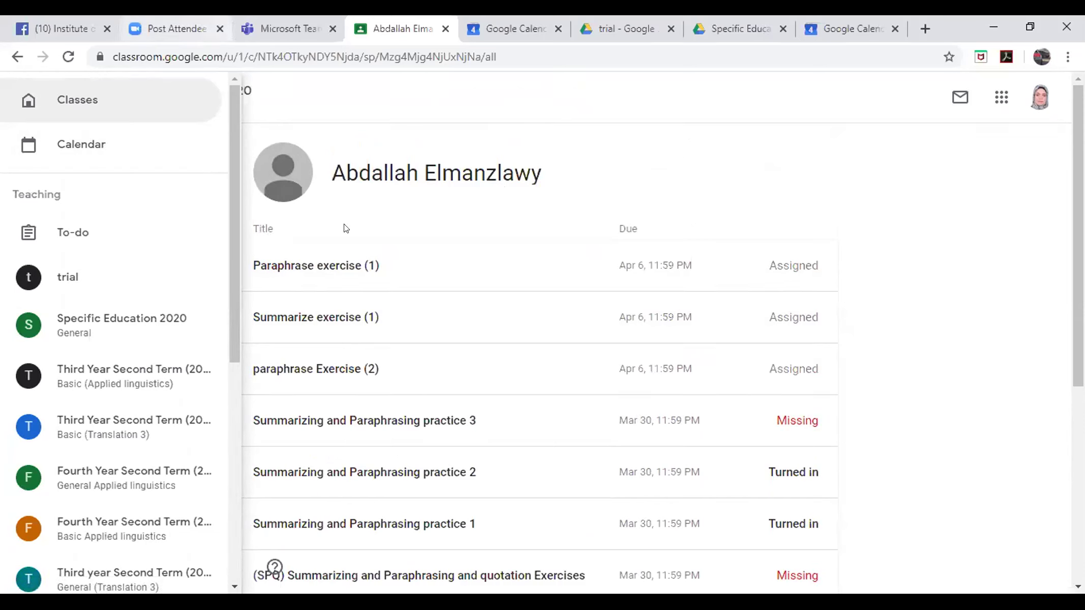
pyautogui.click(295, 235)
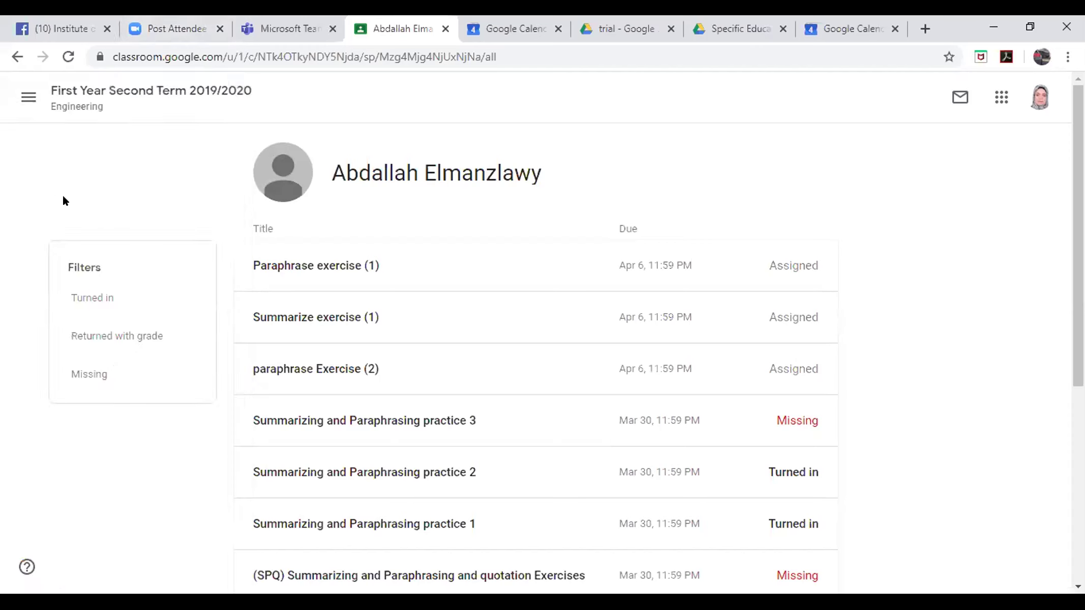
pyautogui.click(19, 106)
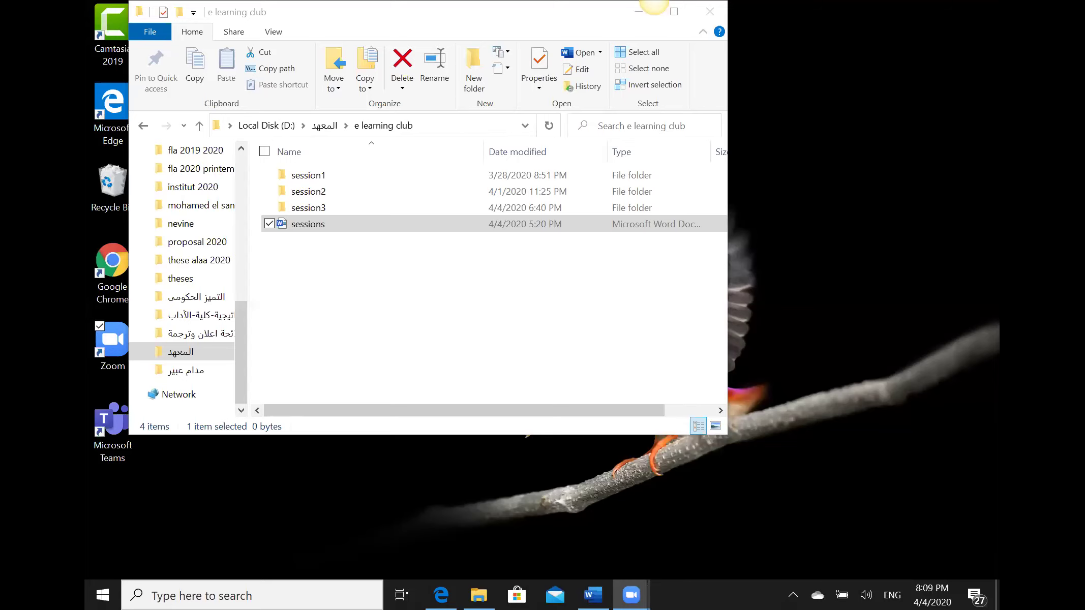
# Switch to Edge, open Google Classroom, and go to the Institute applied linguistics and translation e-learning club 2020 class
pyautogui.click(442, 594)
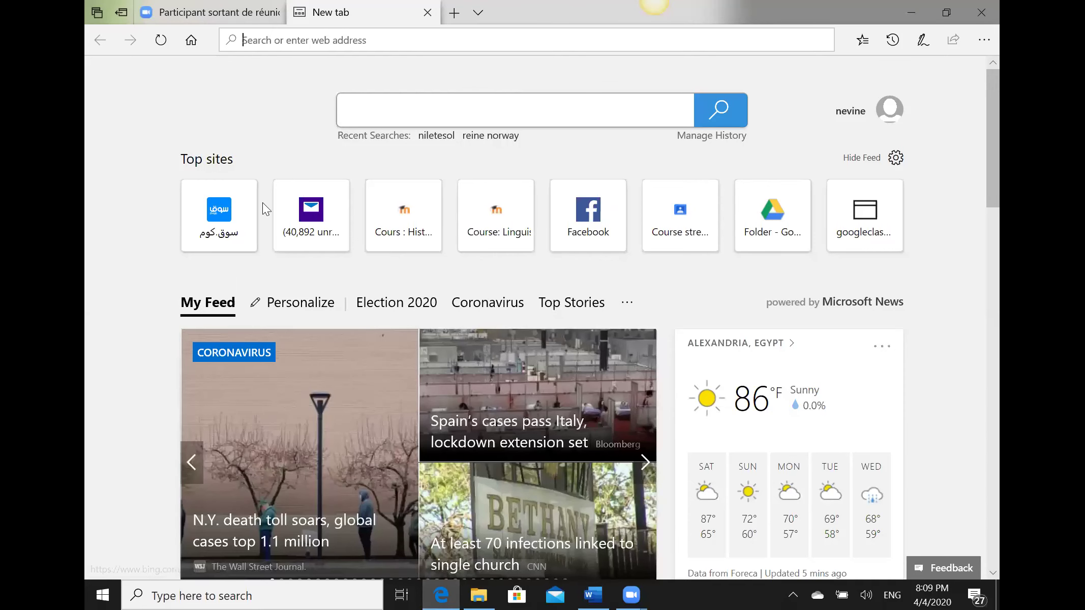
pyautogui.click(681, 229)
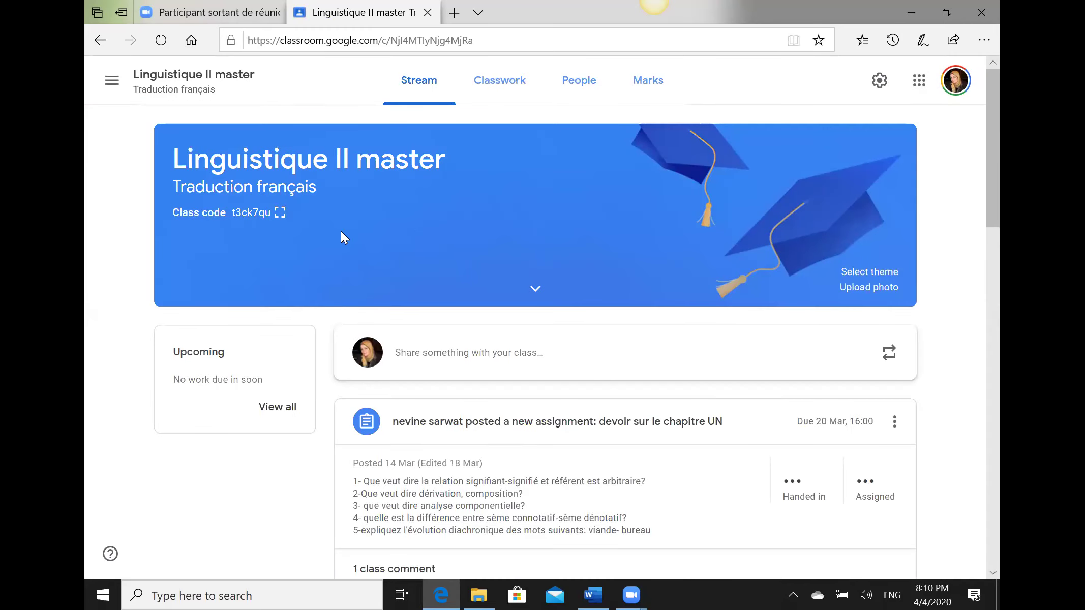
pyautogui.click(112, 83)
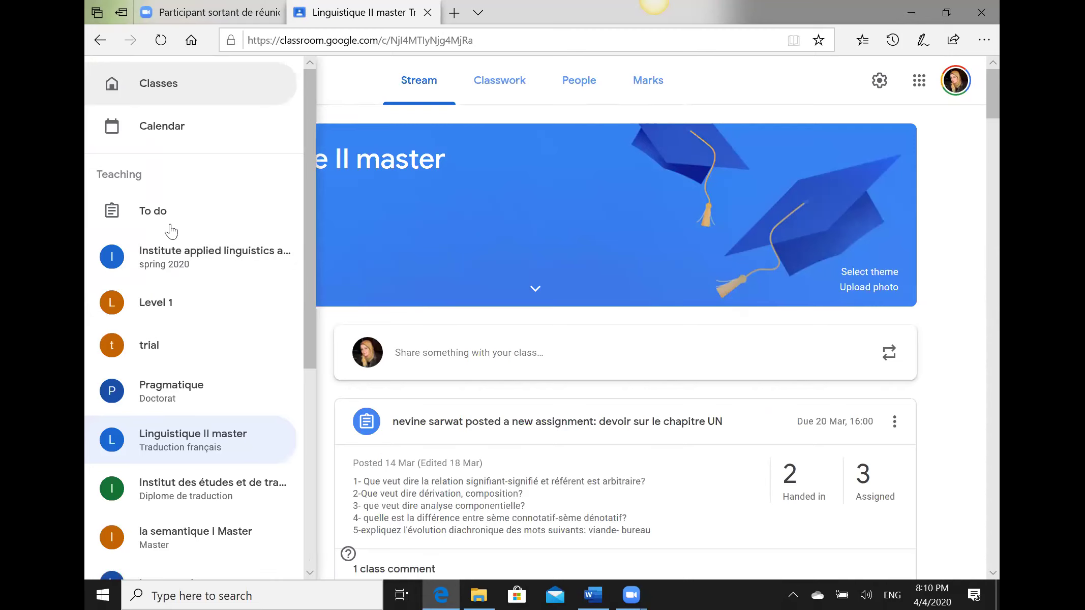
pyautogui.click(218, 274)
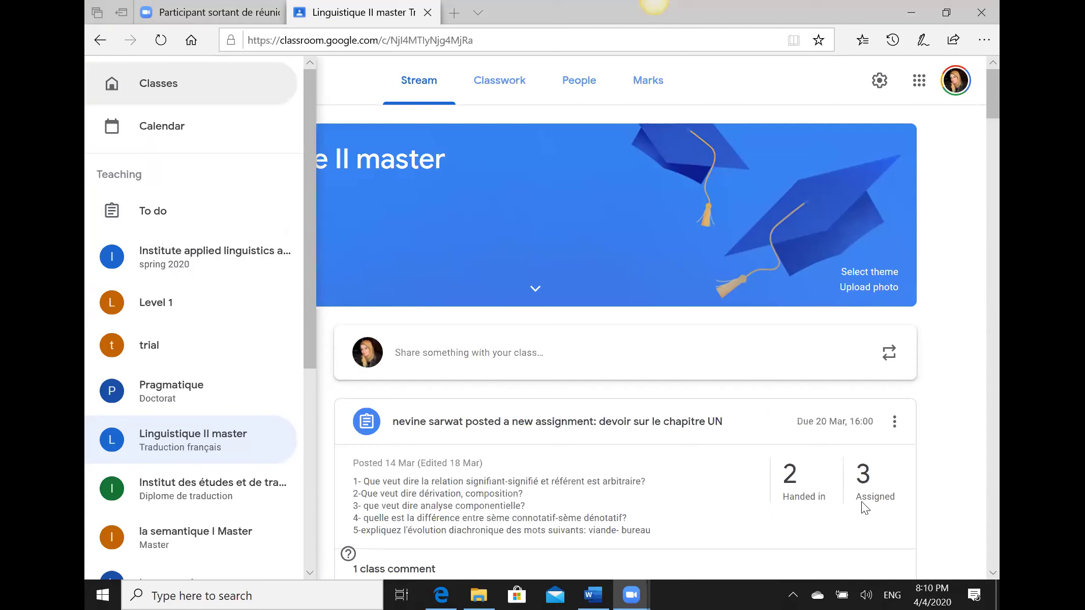
pyautogui.click(220, 250)
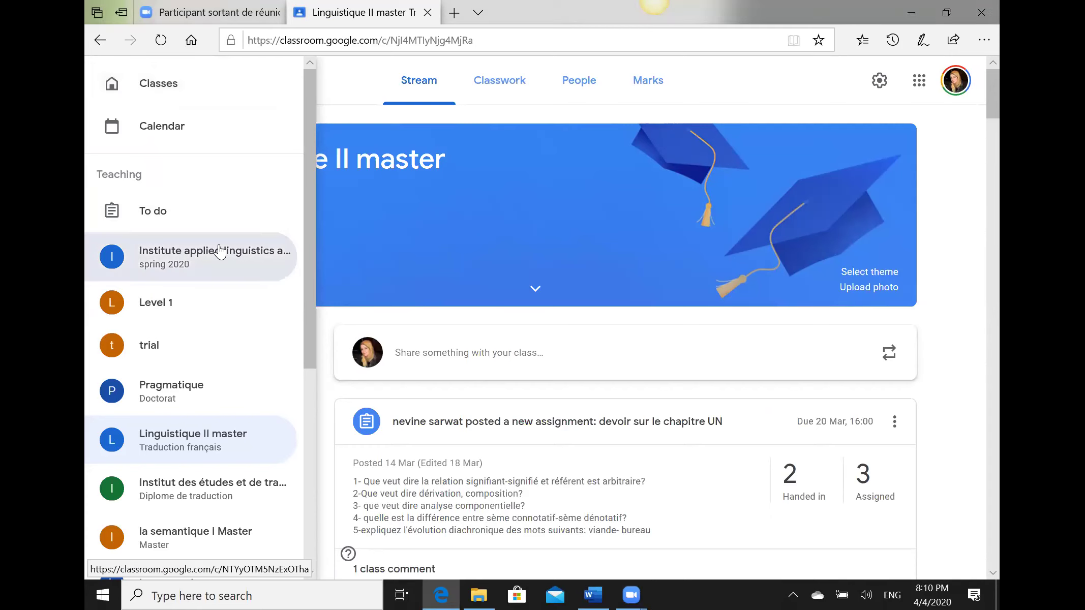
pyautogui.click(218, 249)
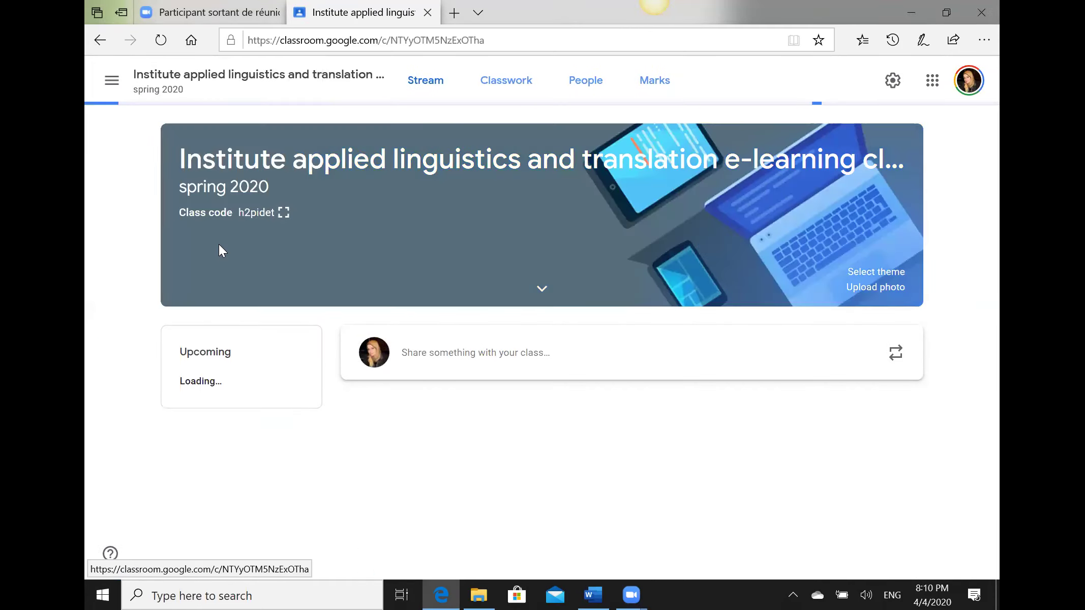
# Display the e-learning club's class code enlarged from its stream, close it, and return to the class stream
pyautogui.scroll(2, 704, 142)
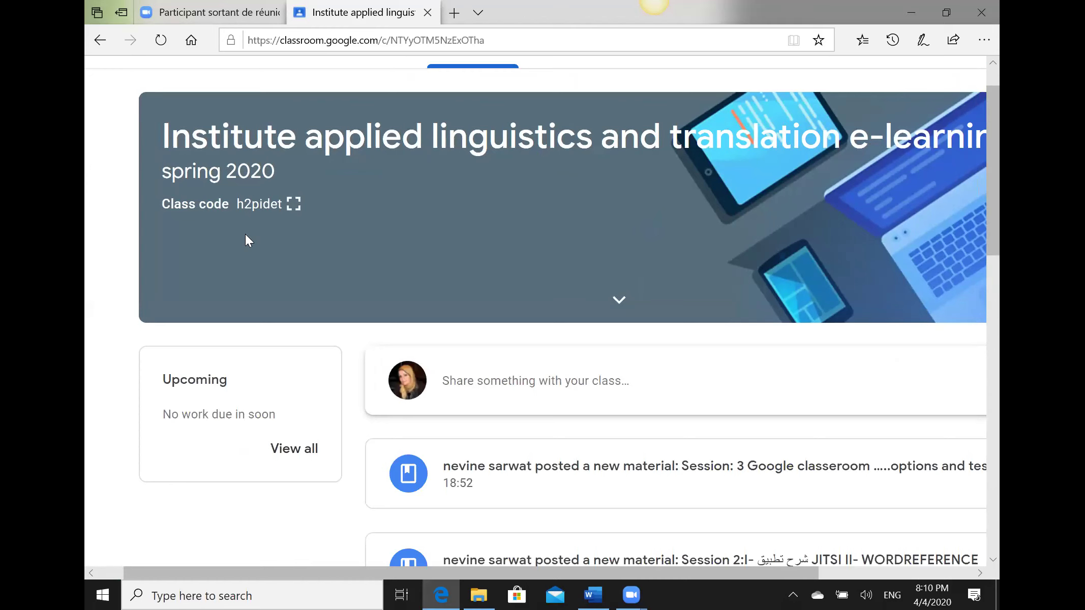
pyautogui.click(295, 204)
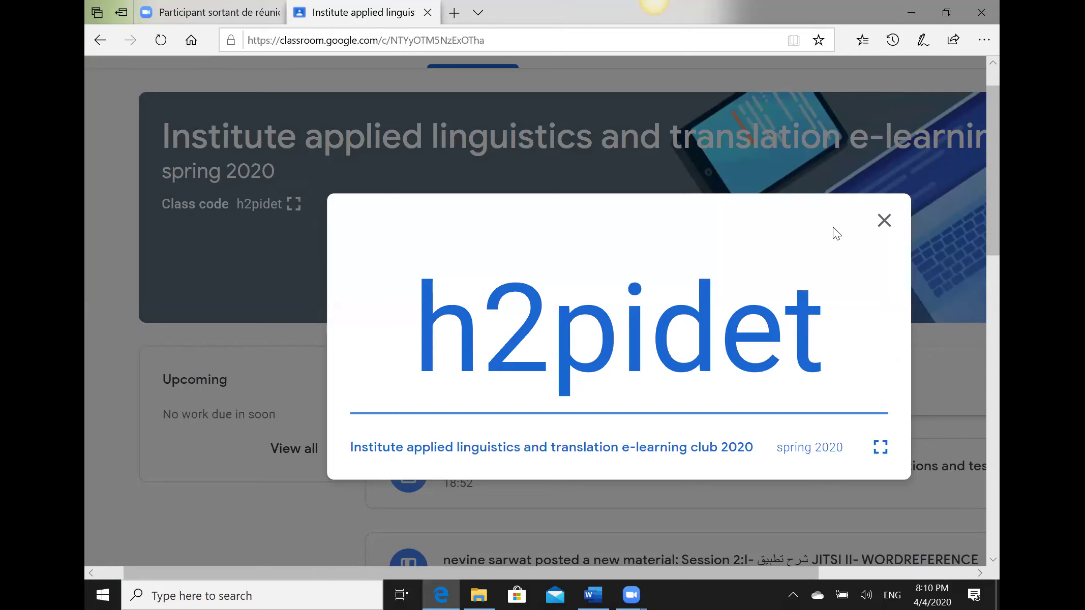
pyautogui.click(885, 220)
pyautogui.moveTo(994, 192); pyautogui.dragTo(998, 275)
pyautogui.scroll(5, 980, 225)
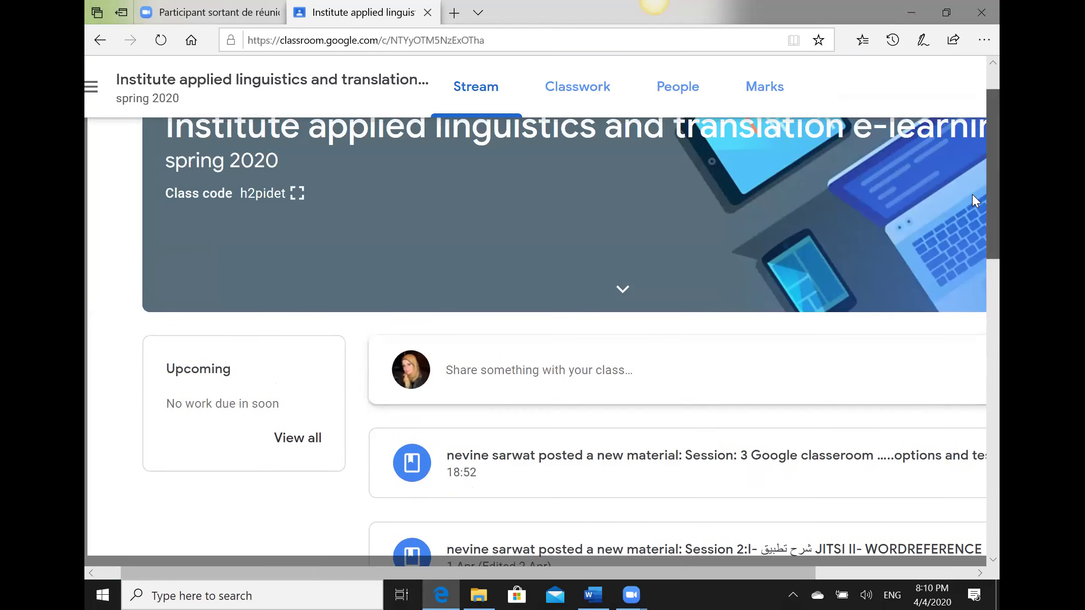
# Expand the Session 3 material in the e-learning club's classwork, preview its Google Classroom PowerPoint, close it, and look over the listed session materials
pyautogui.click(582, 94)
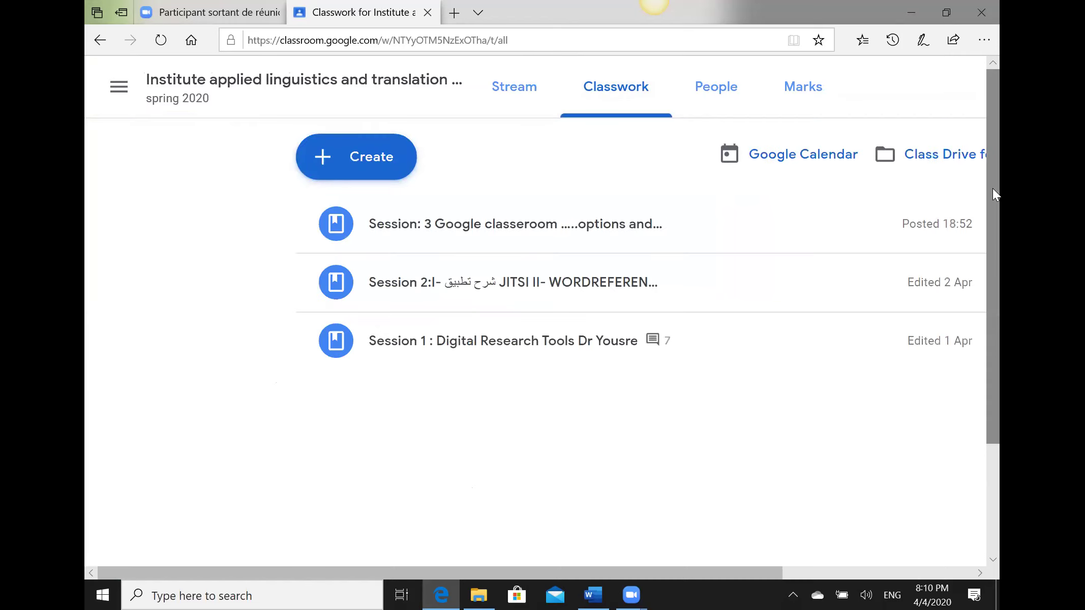
pyautogui.click(491, 231)
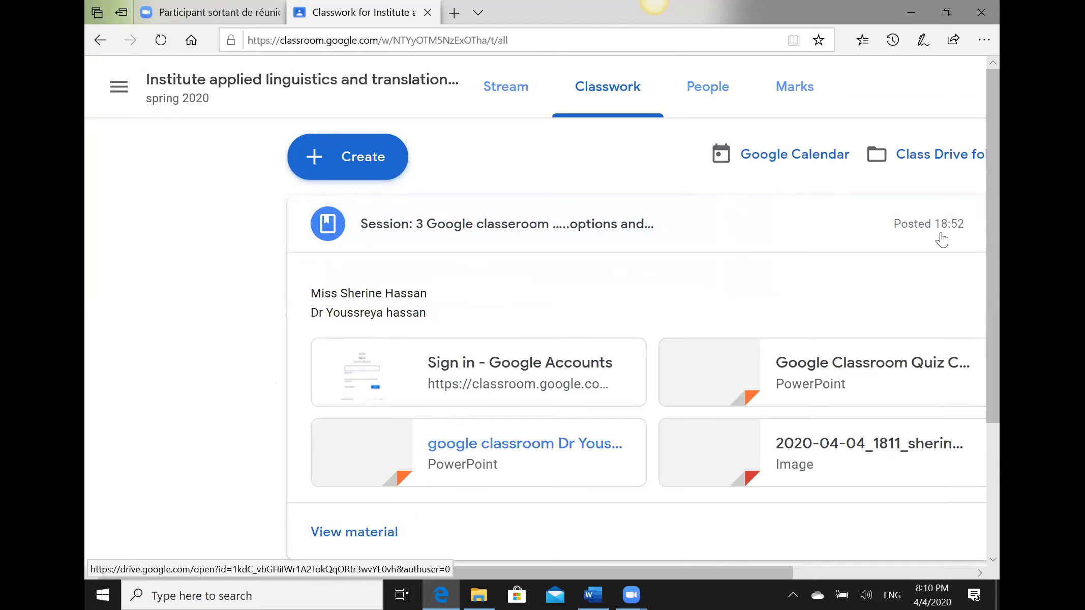
pyautogui.moveTo(997, 235); pyautogui.dragTo(998, 265)
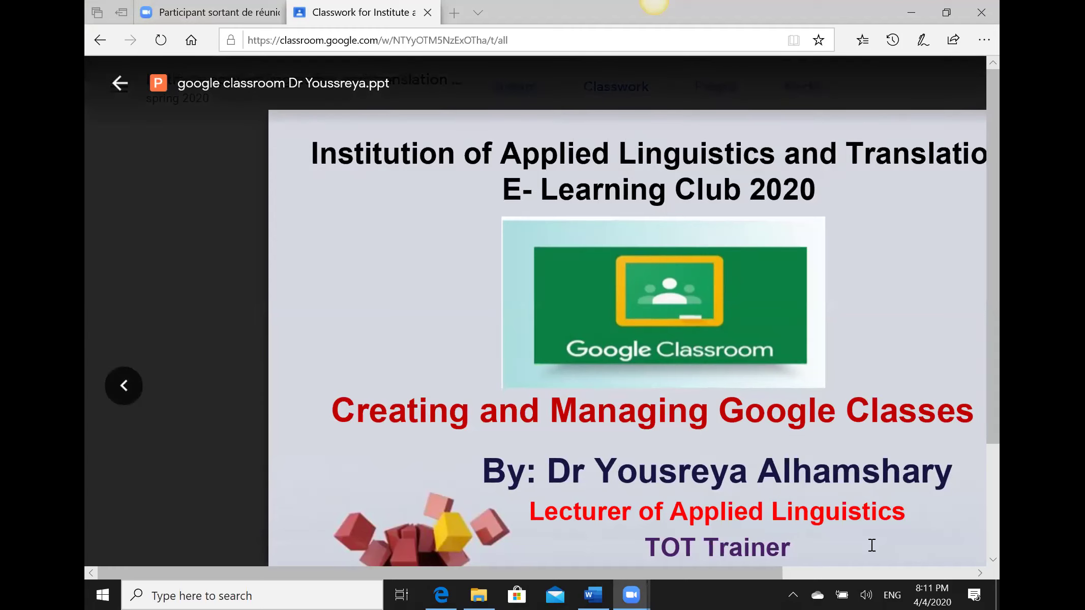
pyautogui.click(120, 83)
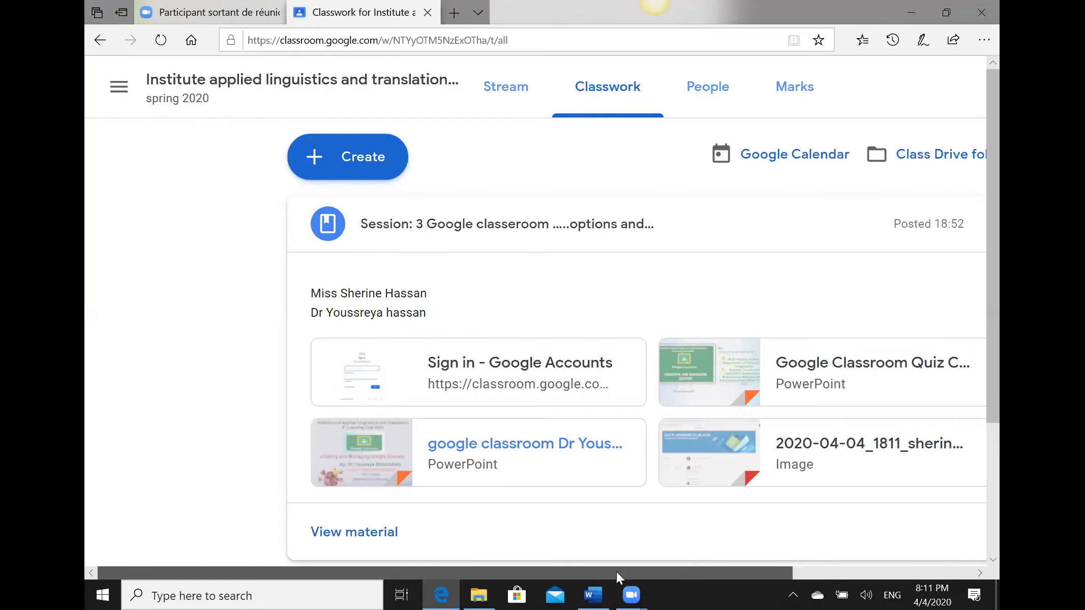
pyautogui.hscroll(3, 691, 561)
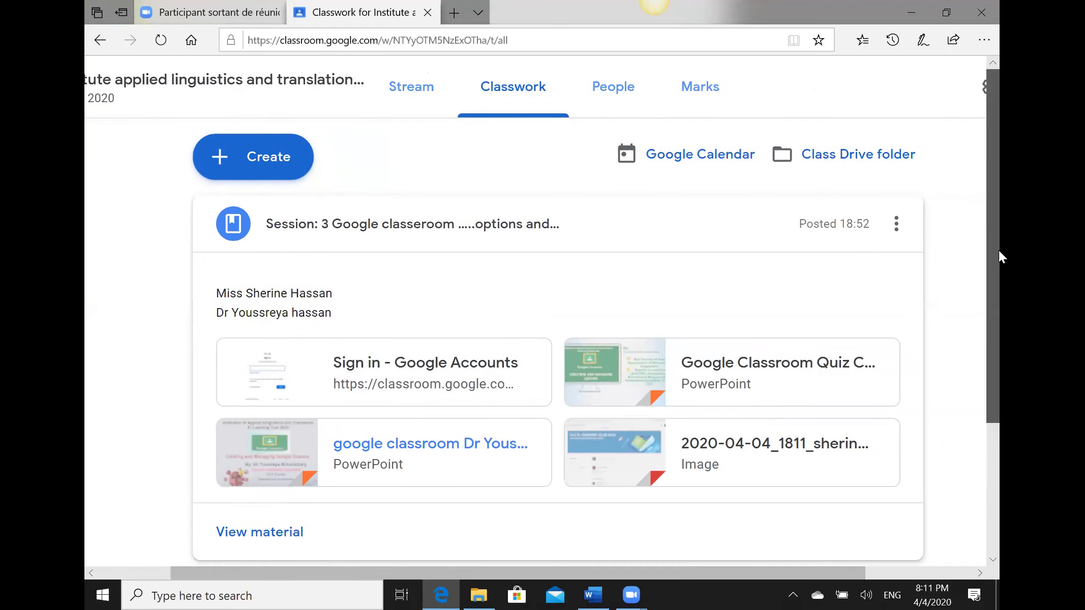
pyautogui.scroll(-2, 997, 315)
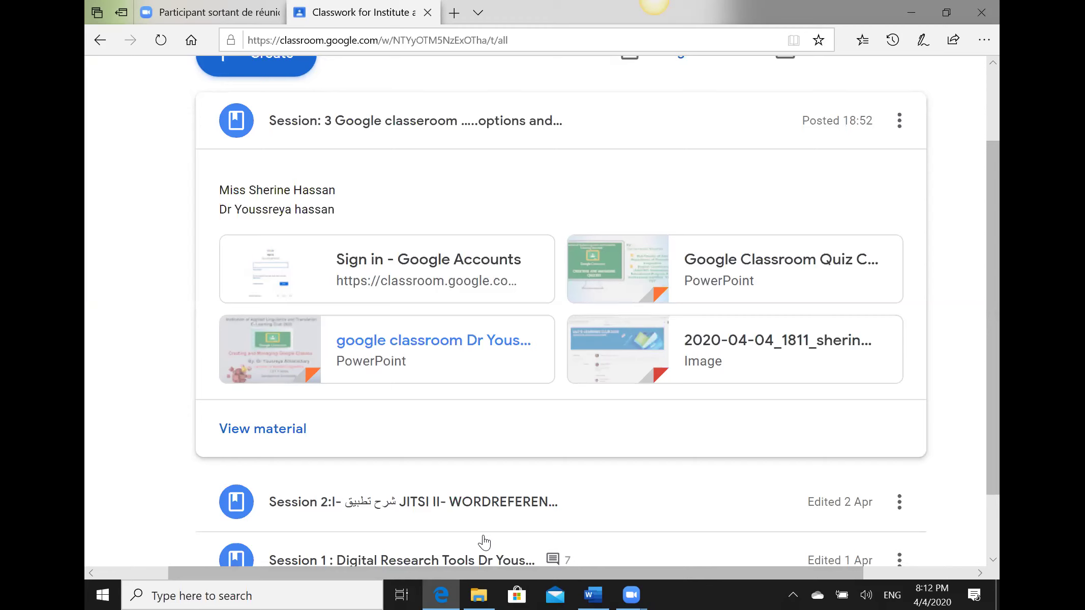
pyautogui.scroll(2, 484, 542)
pyautogui.hscroll(-2, 484, 543)
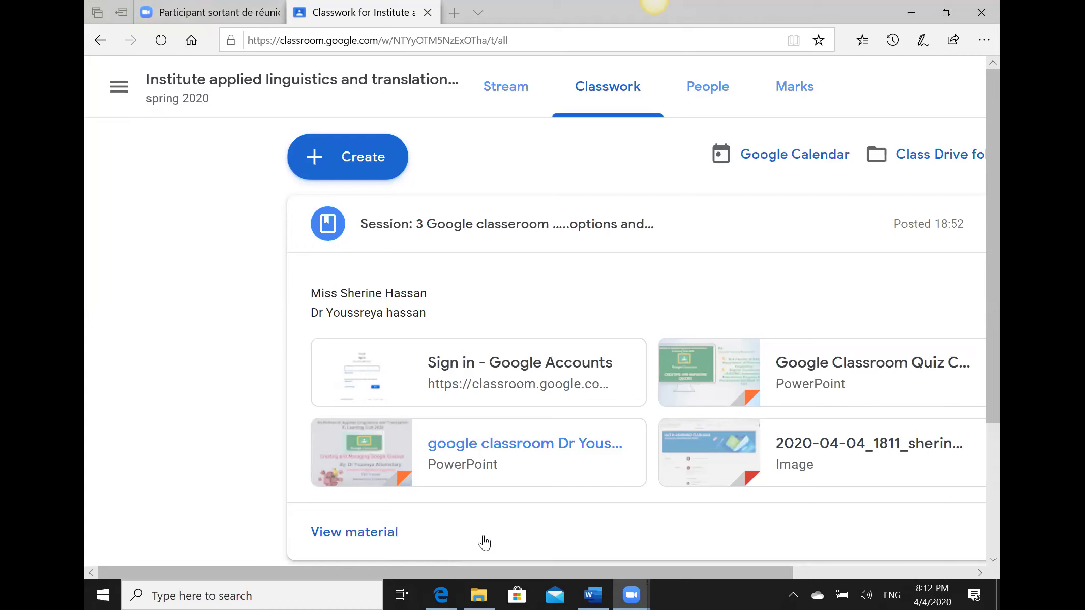
# Minimize Edge and the e learning club folder window to show the desktop, and bring Edge back with the club's classwork
pyautogui.click(441, 593)
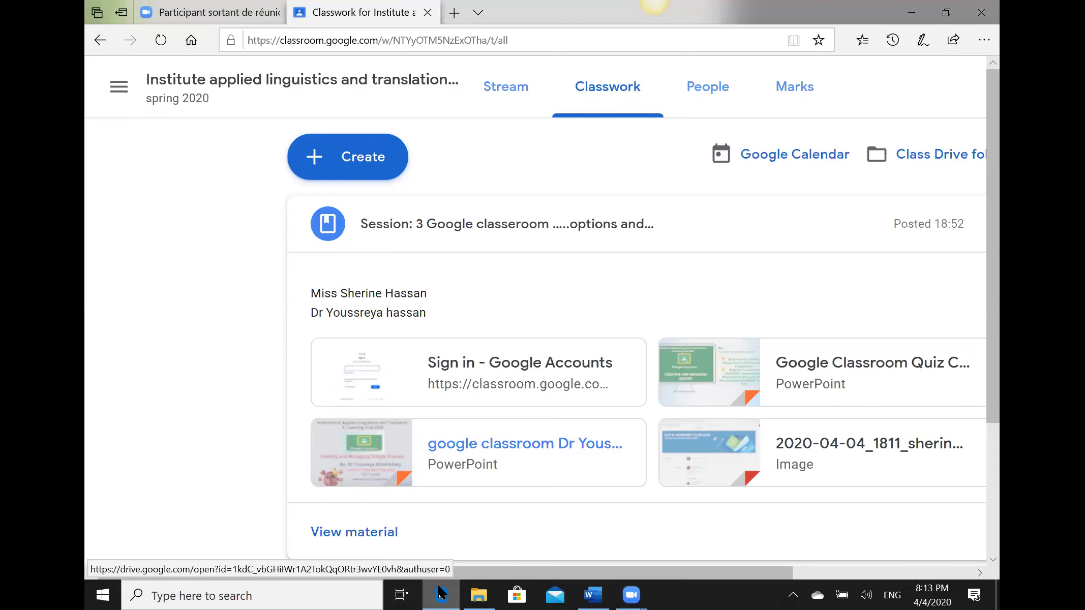
pyautogui.click(441, 592)
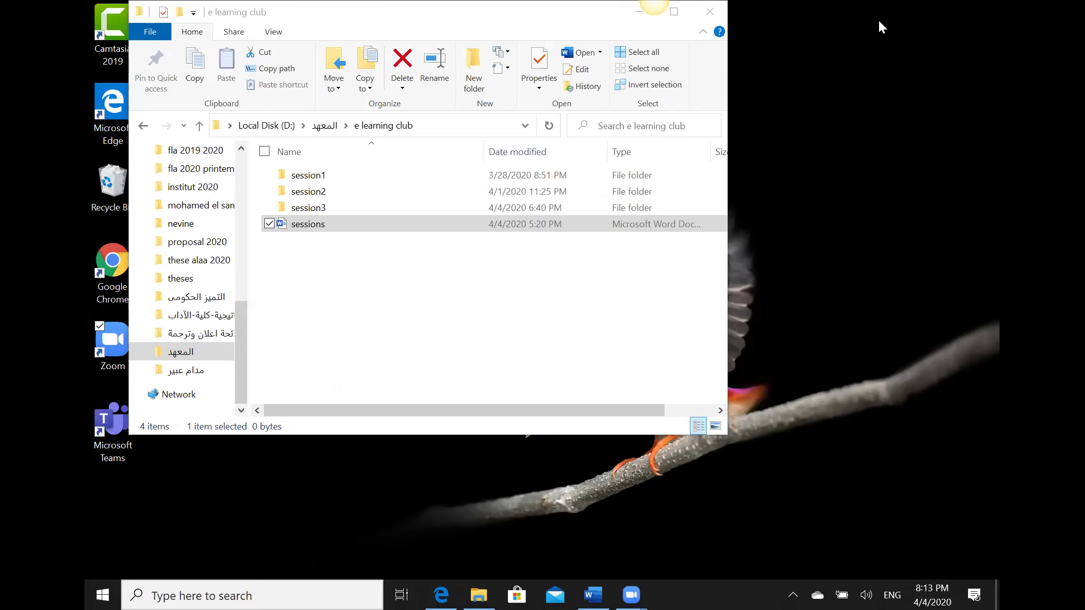
pyautogui.click(605, 223)
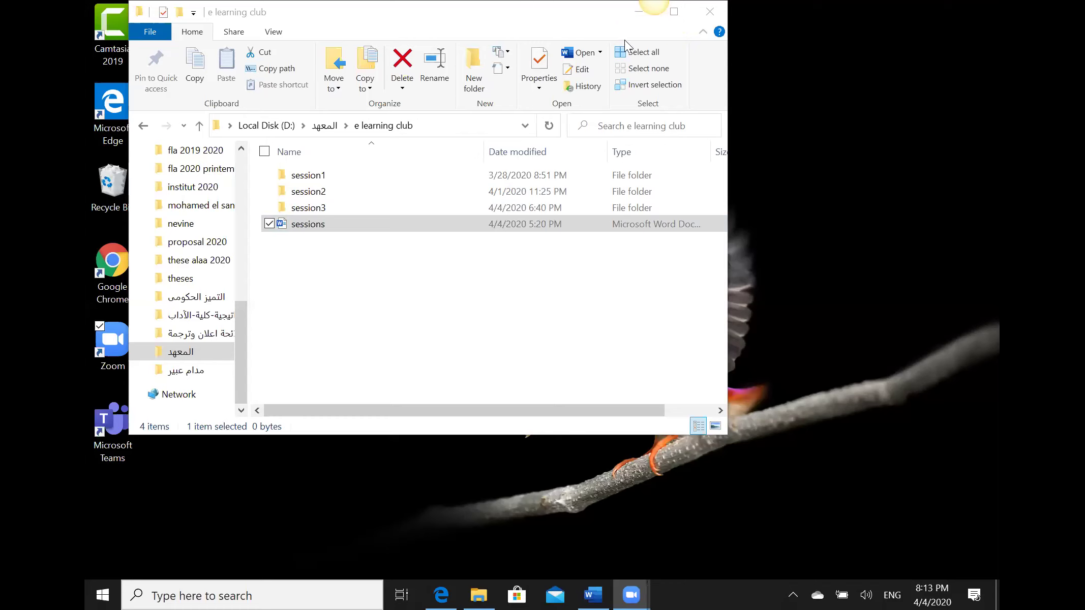
pyautogui.click(637, 13)
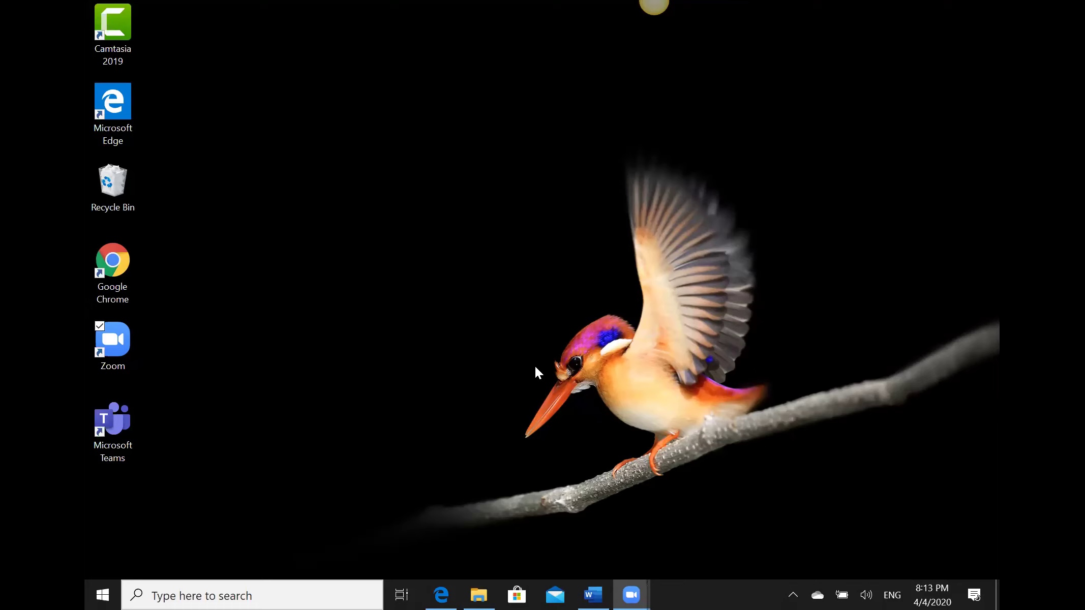
pyautogui.click(440, 594)
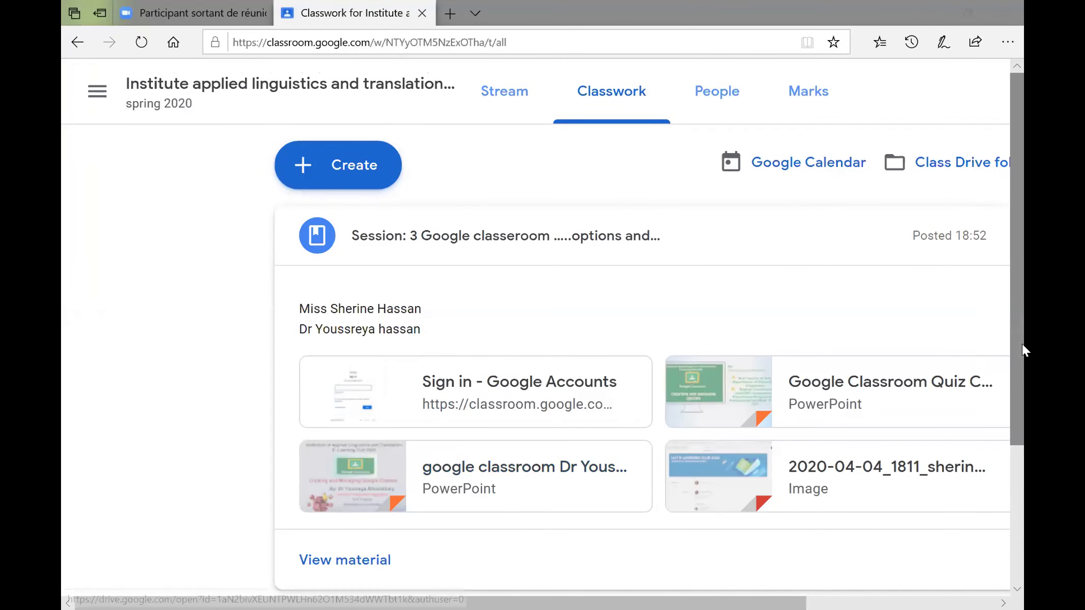
pyautogui.moveTo(1023, 343); pyautogui.dragTo(1004, 311)
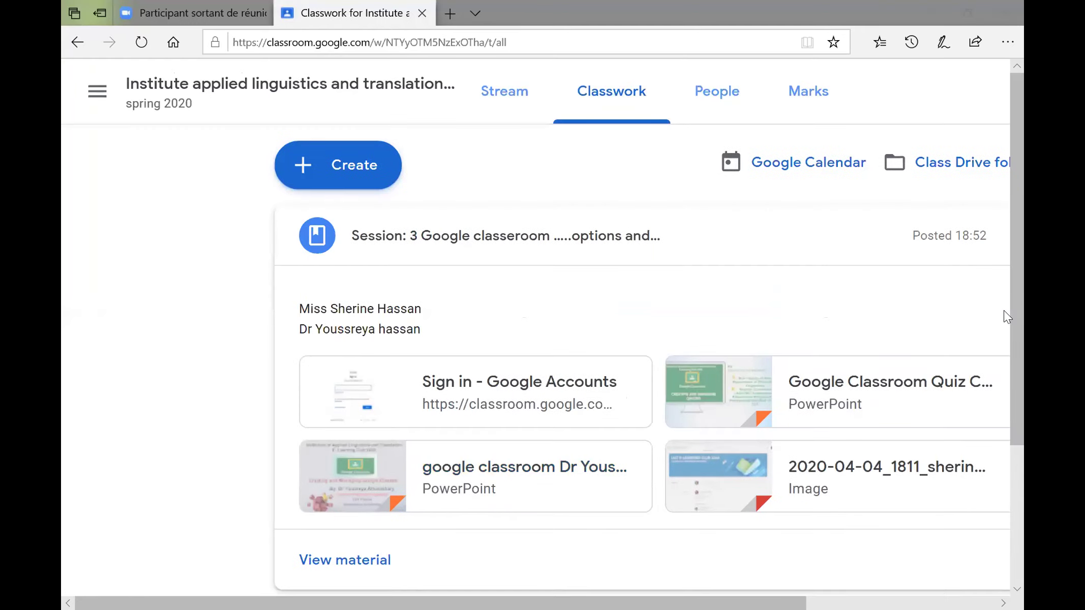
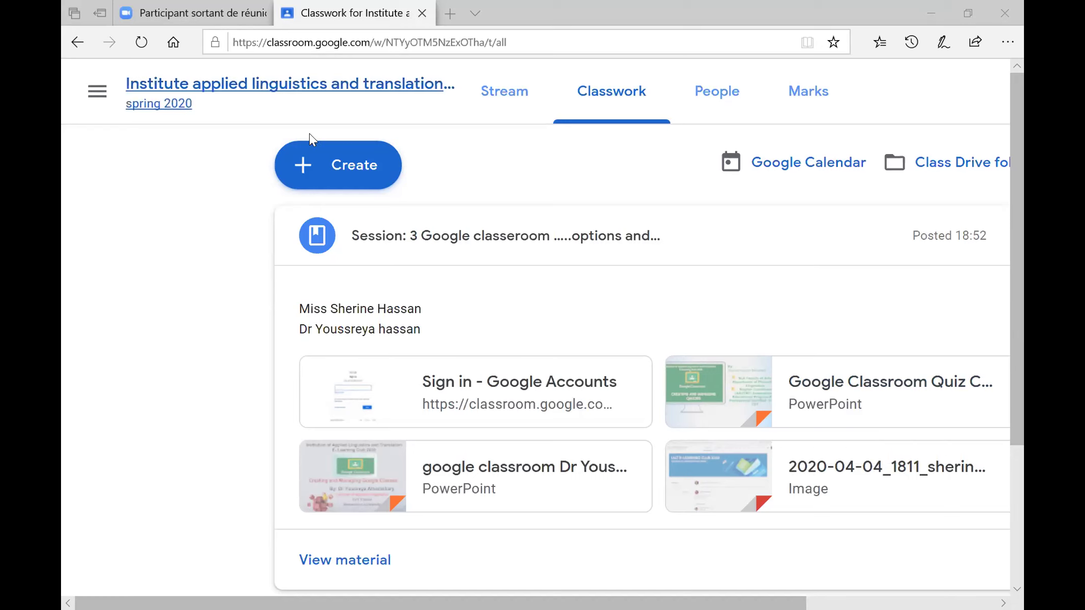
# Select the full web address of the e-learning club's classwork page
pyautogui.scroll(-1, 271, 85)
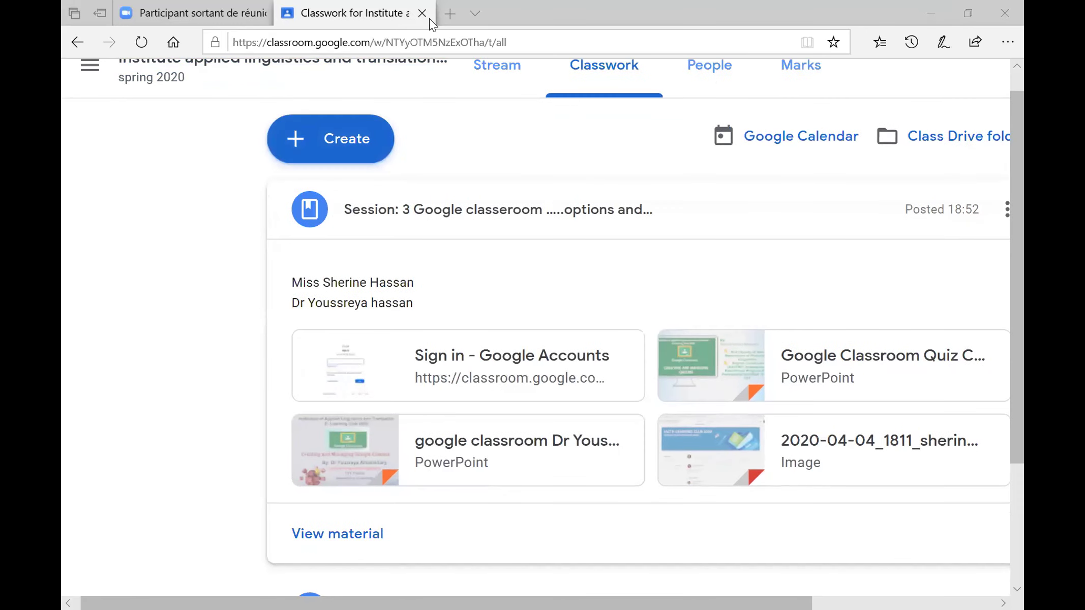
pyautogui.moveTo(516, 43); pyautogui.dragTo(217, 51)
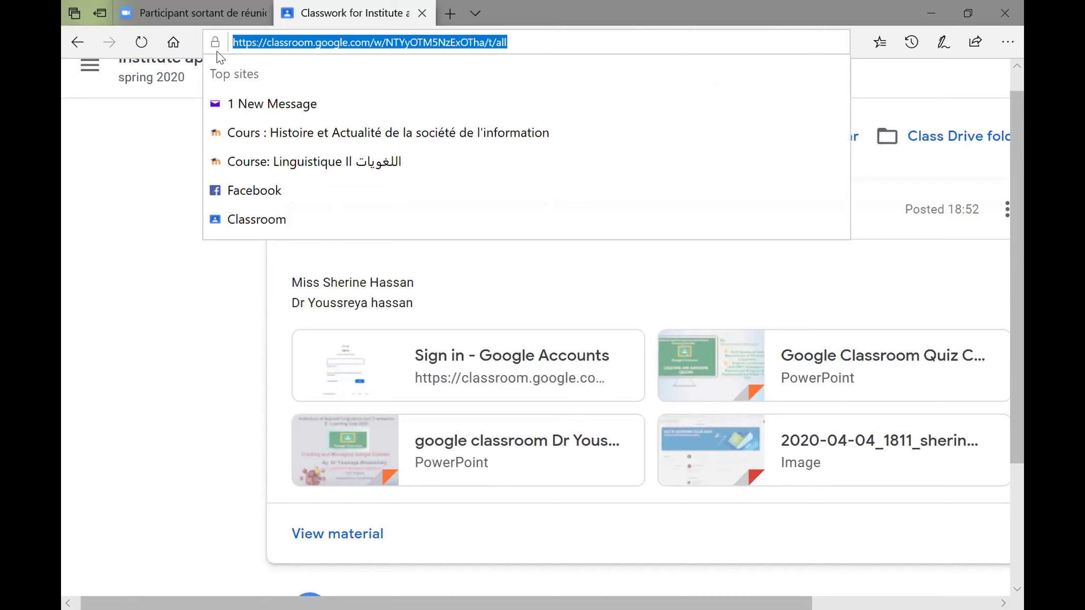